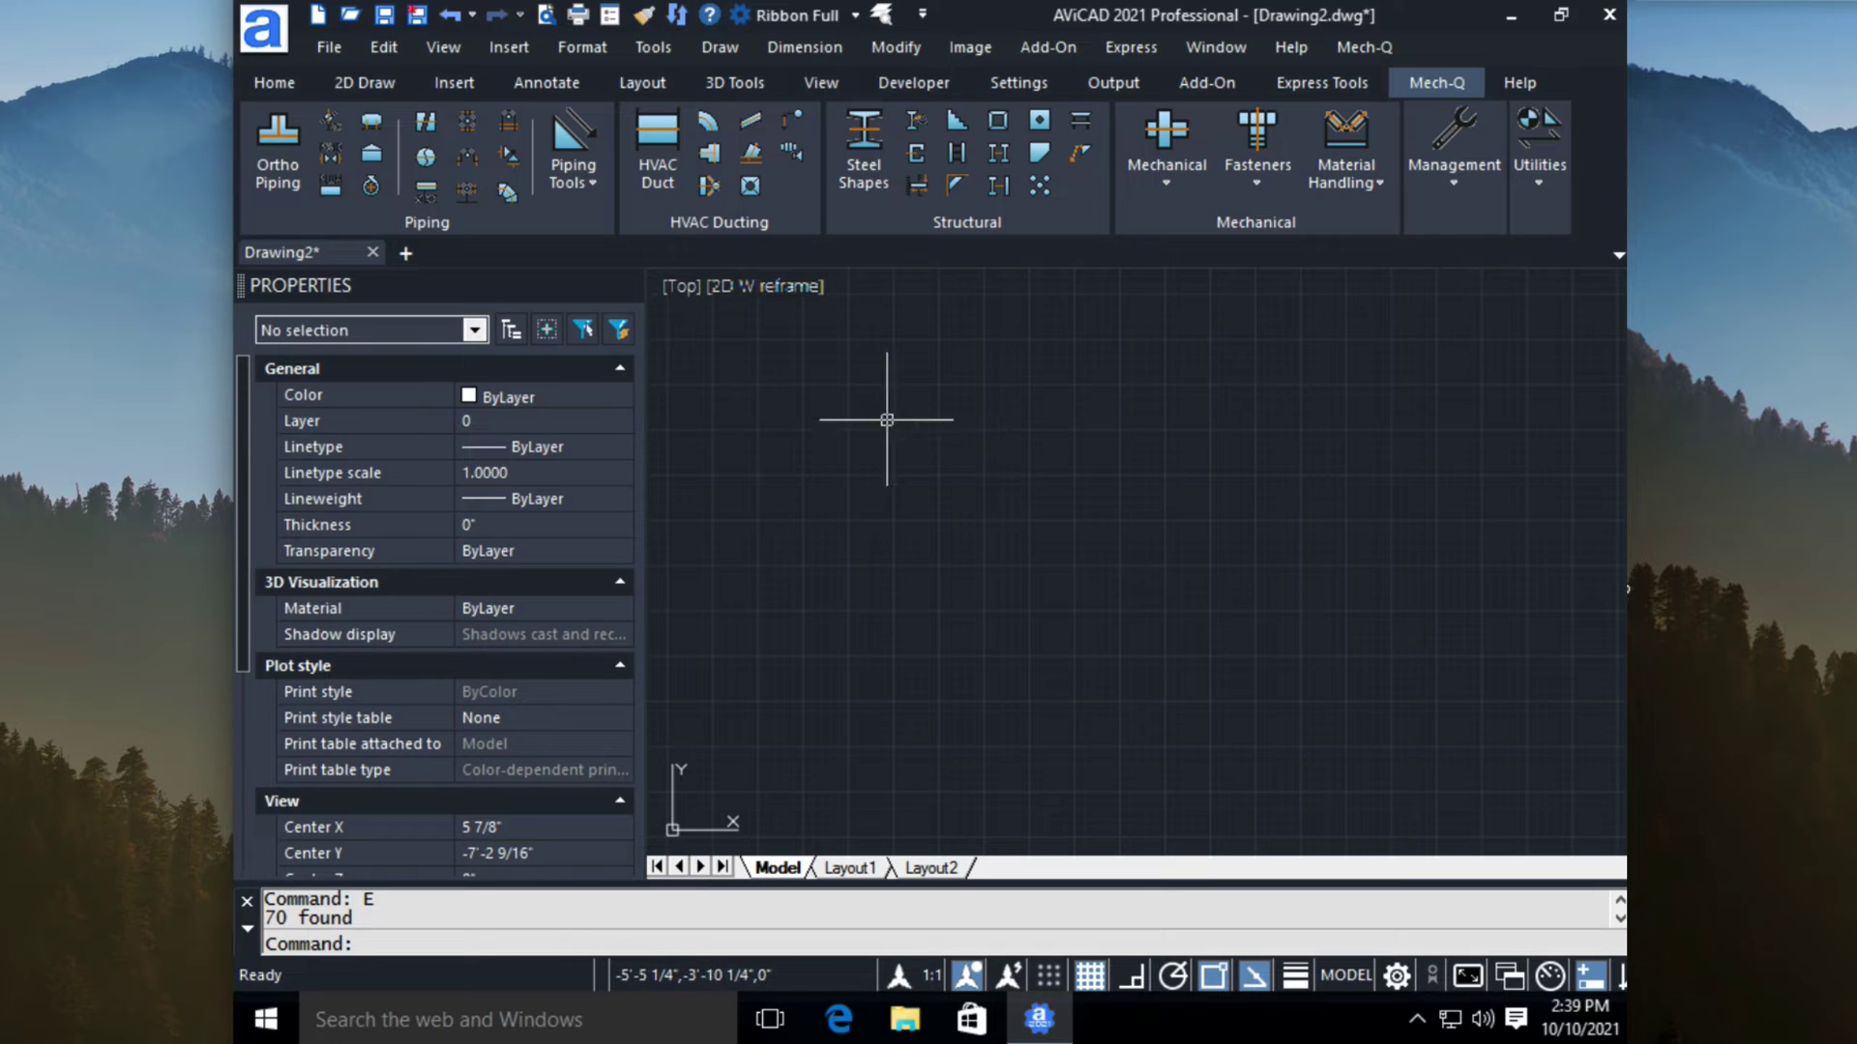
Step: Turn on orthogonal drawing, then enable the Midpoint entity snap and clear the Intersection snap
click(1130, 977)
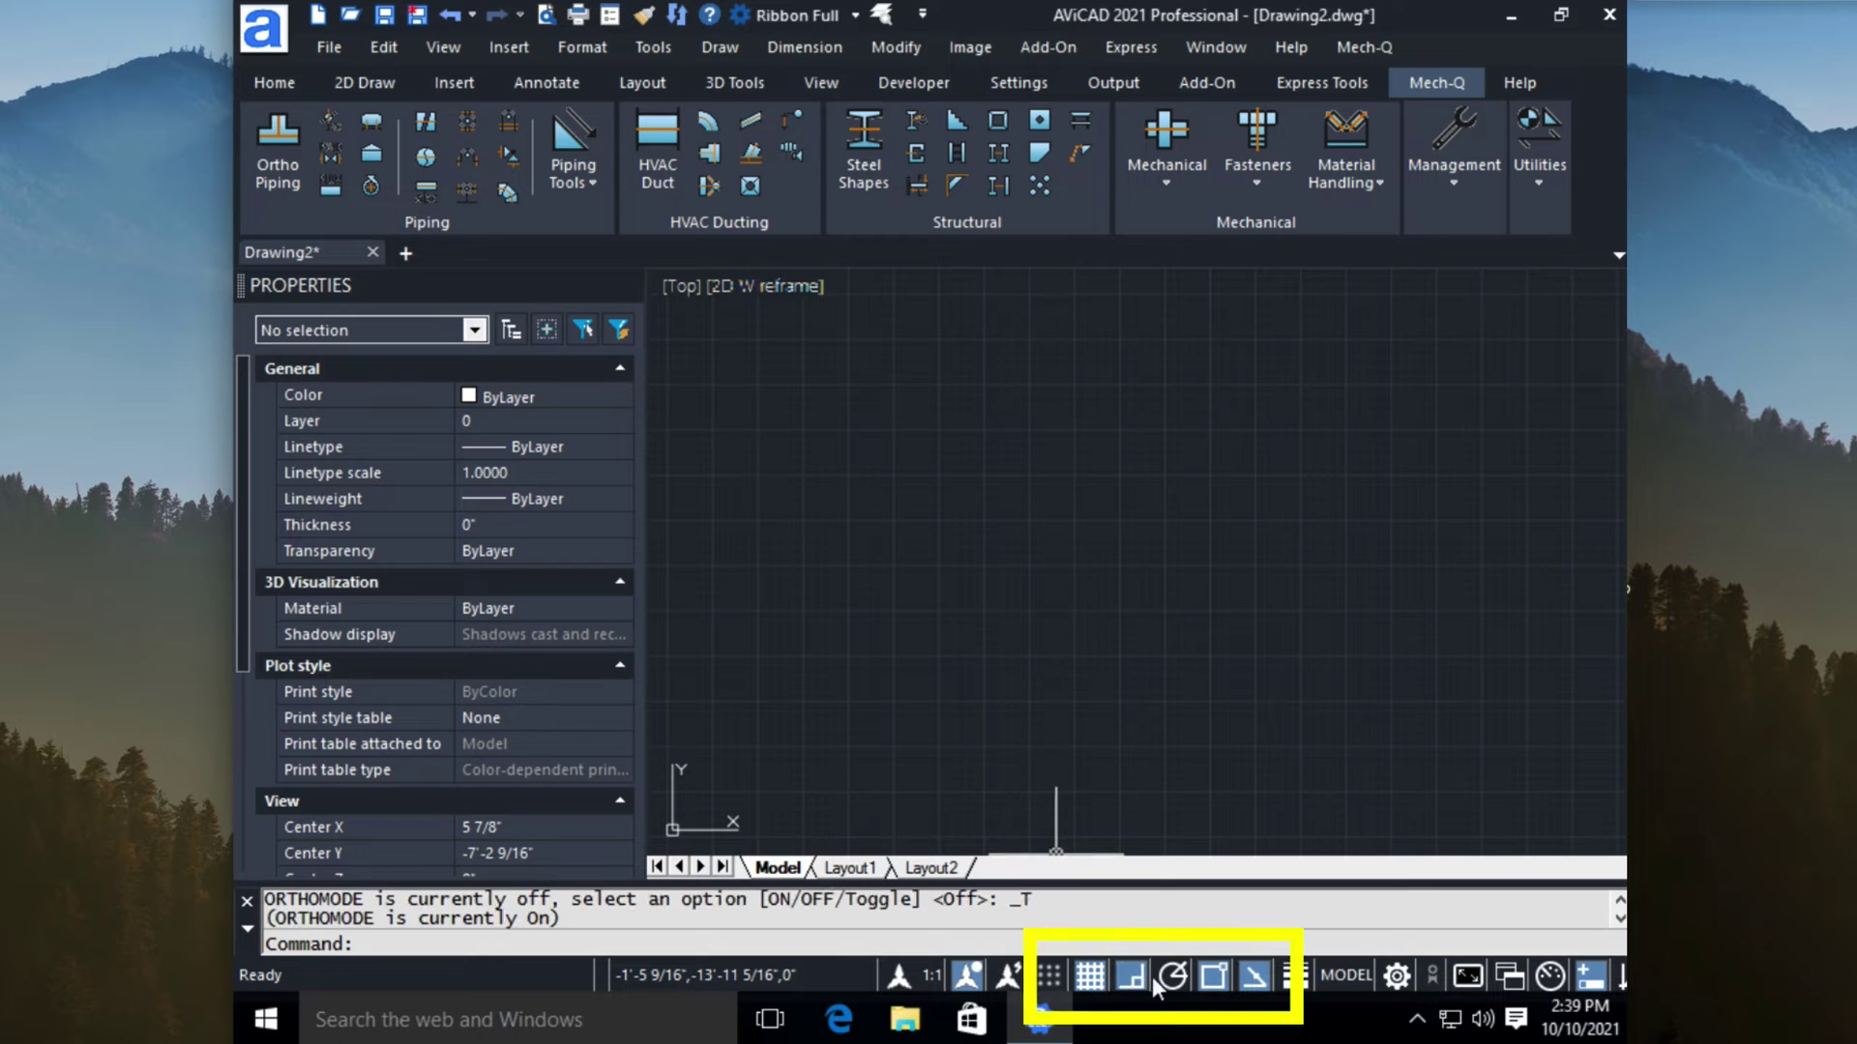
click(1215, 975)
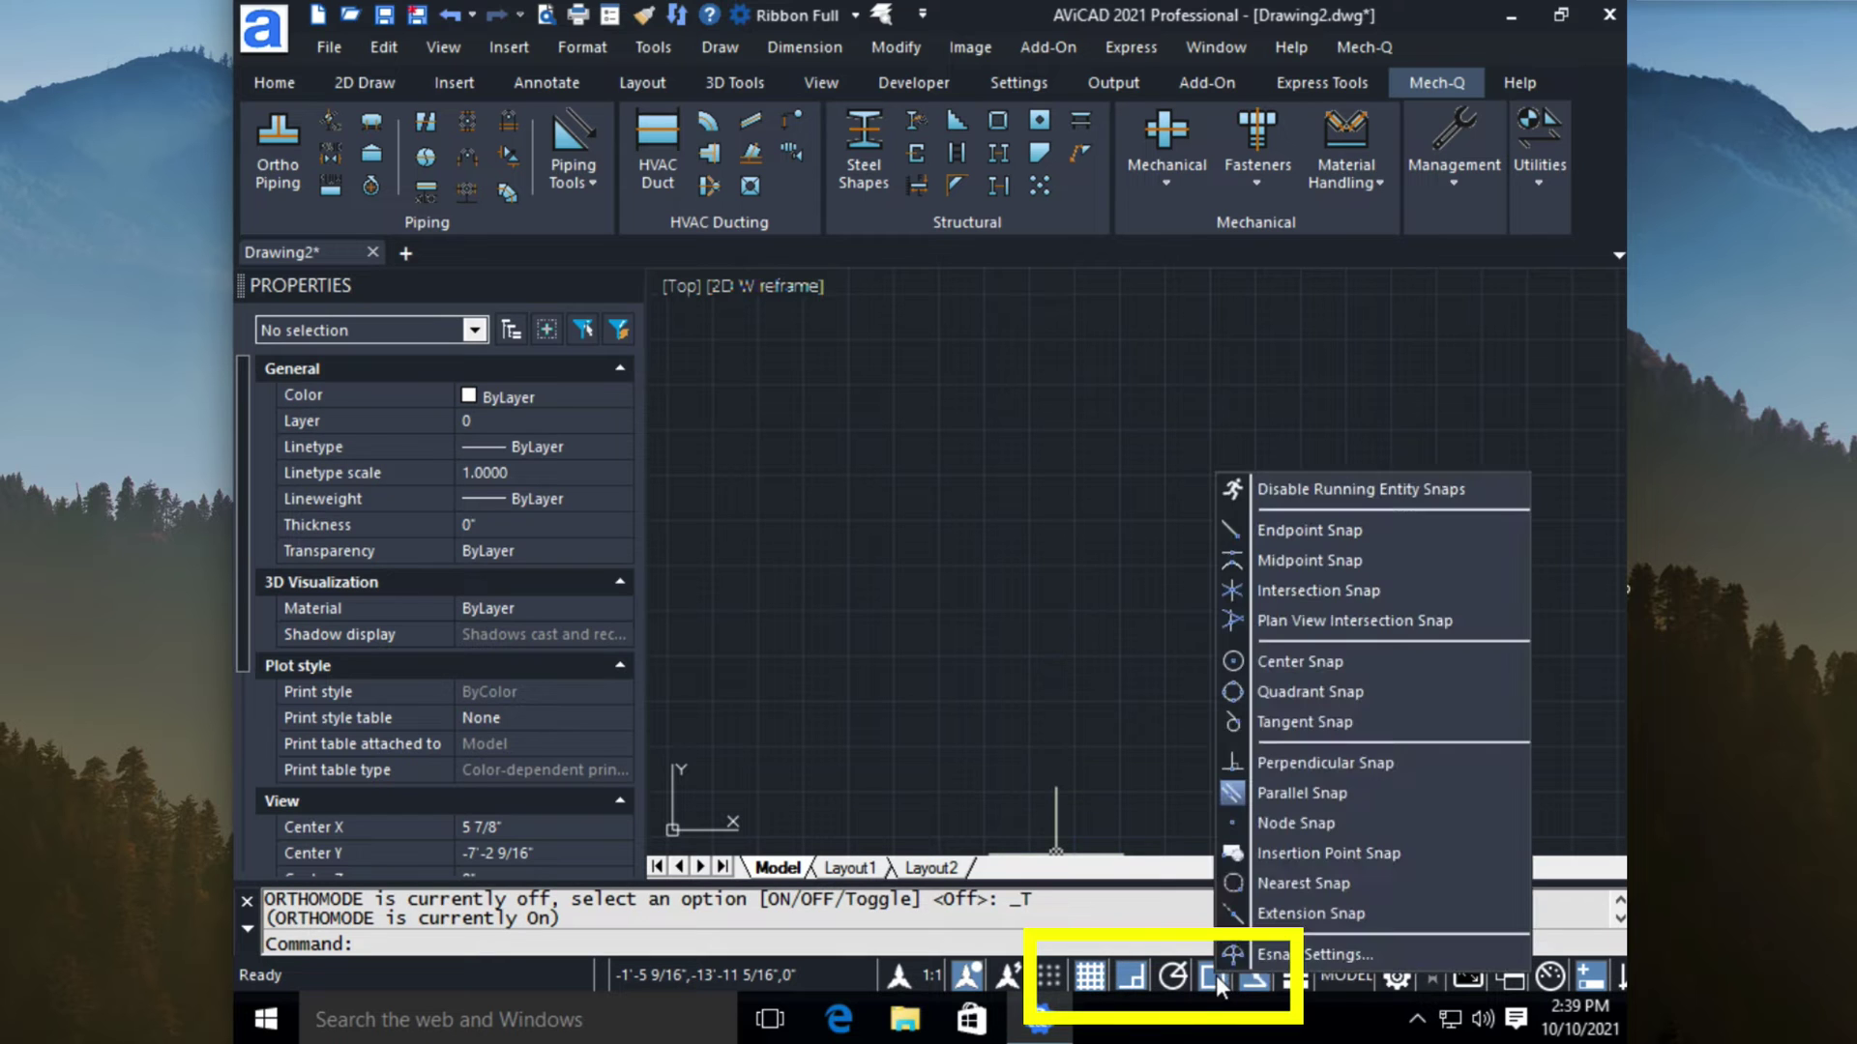
click(1271, 955)
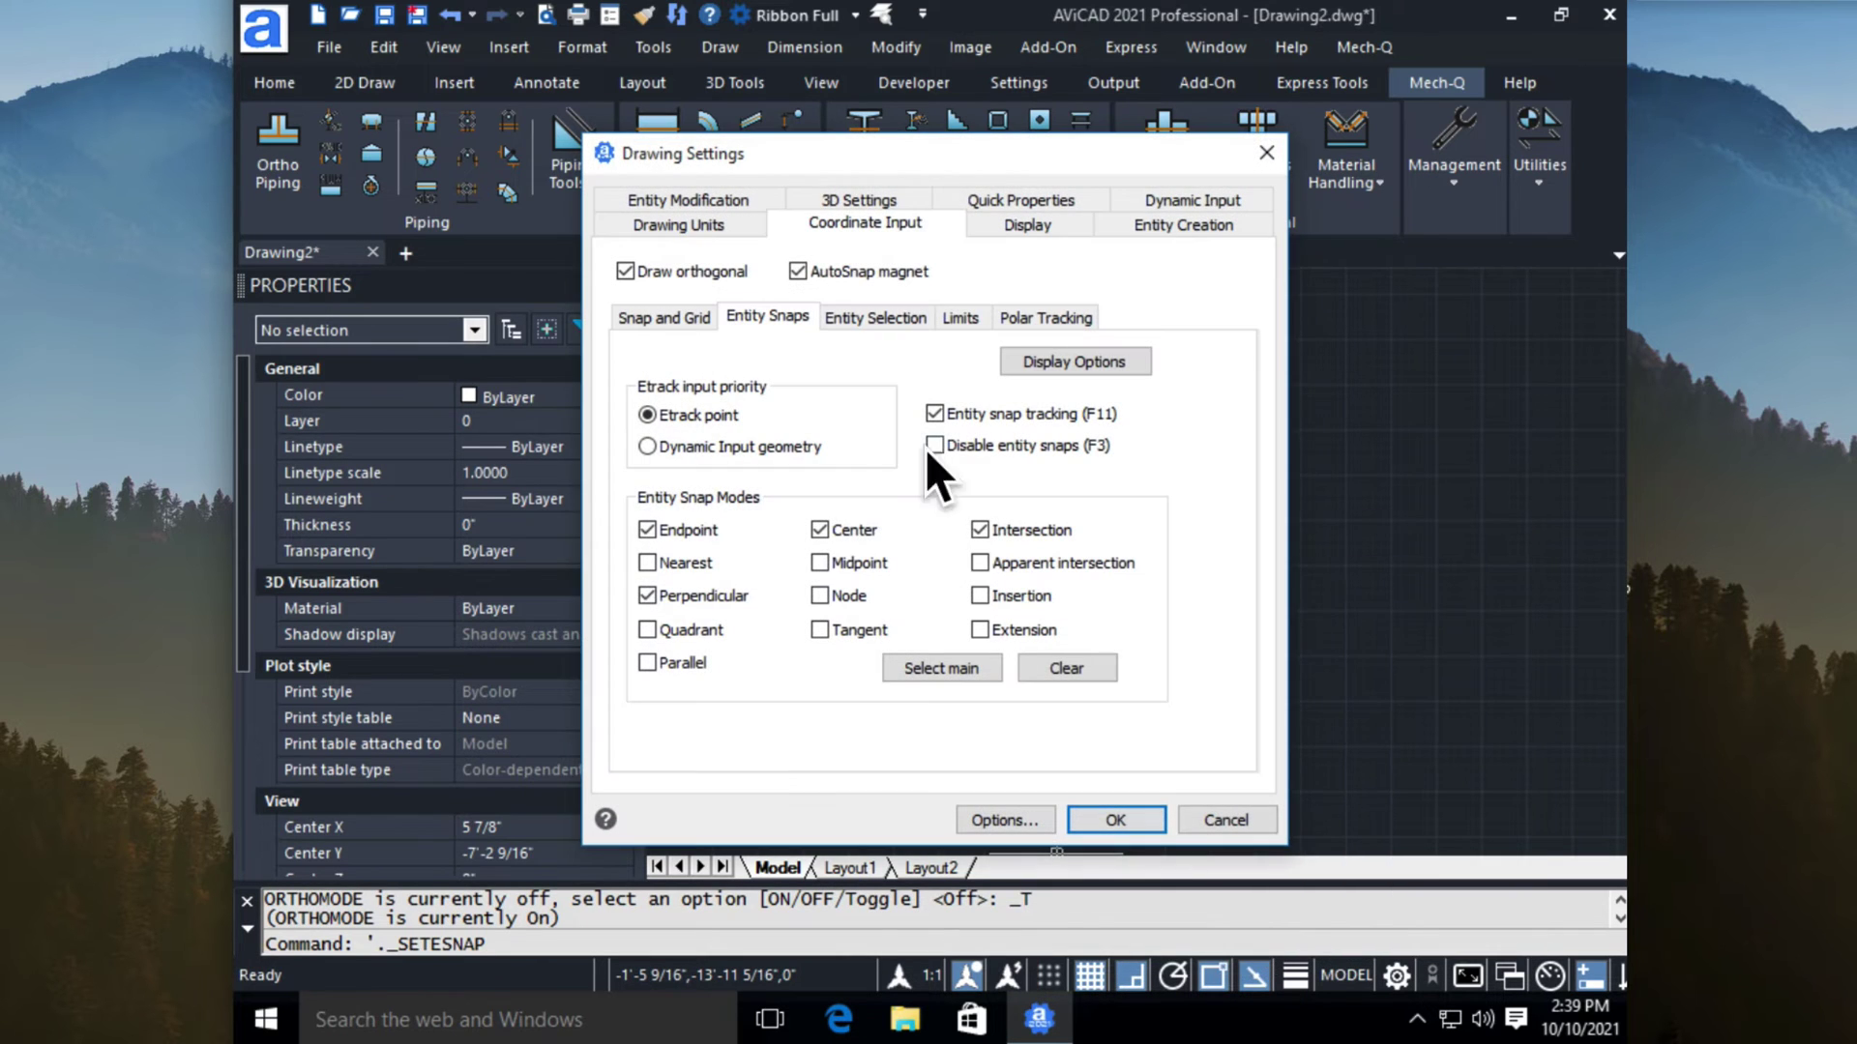
click(820, 562)
click(984, 537)
click(1117, 821)
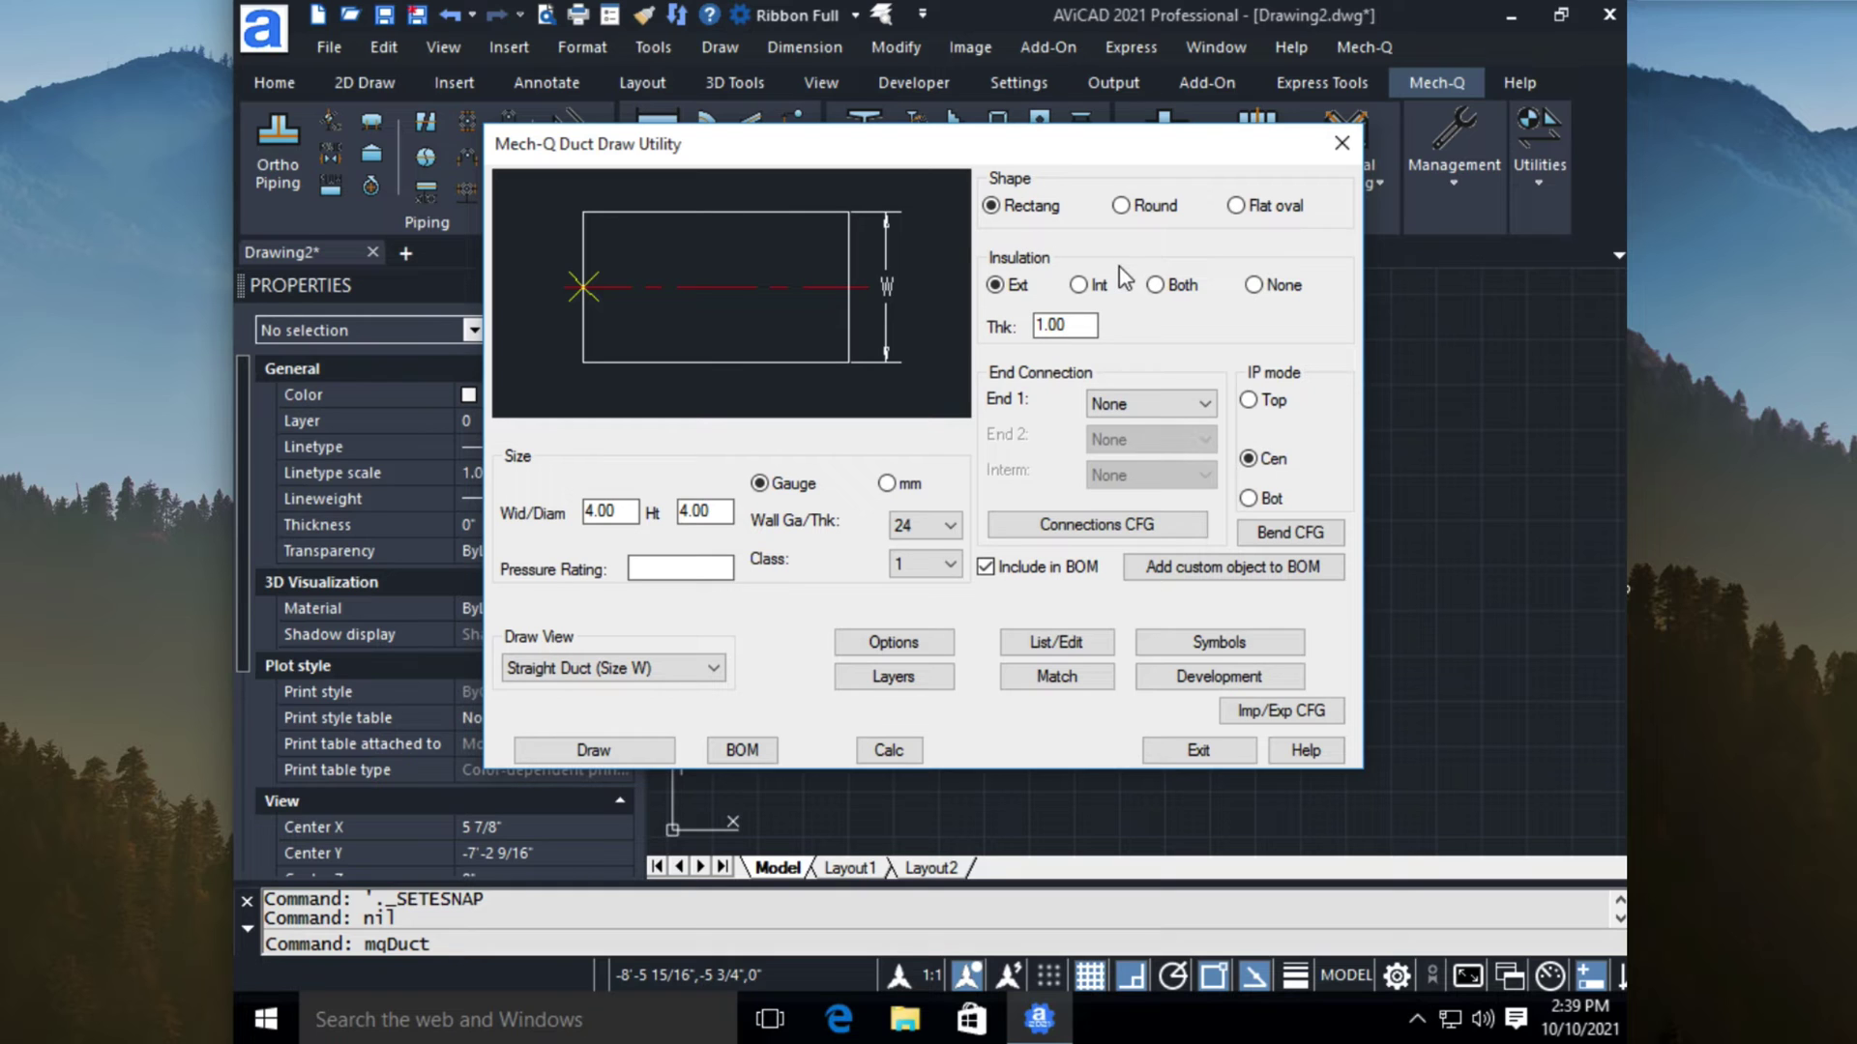
Step: Configure the rectangular duct with no insulation and a Flange (Flat) connection at End 1
click(1255, 285)
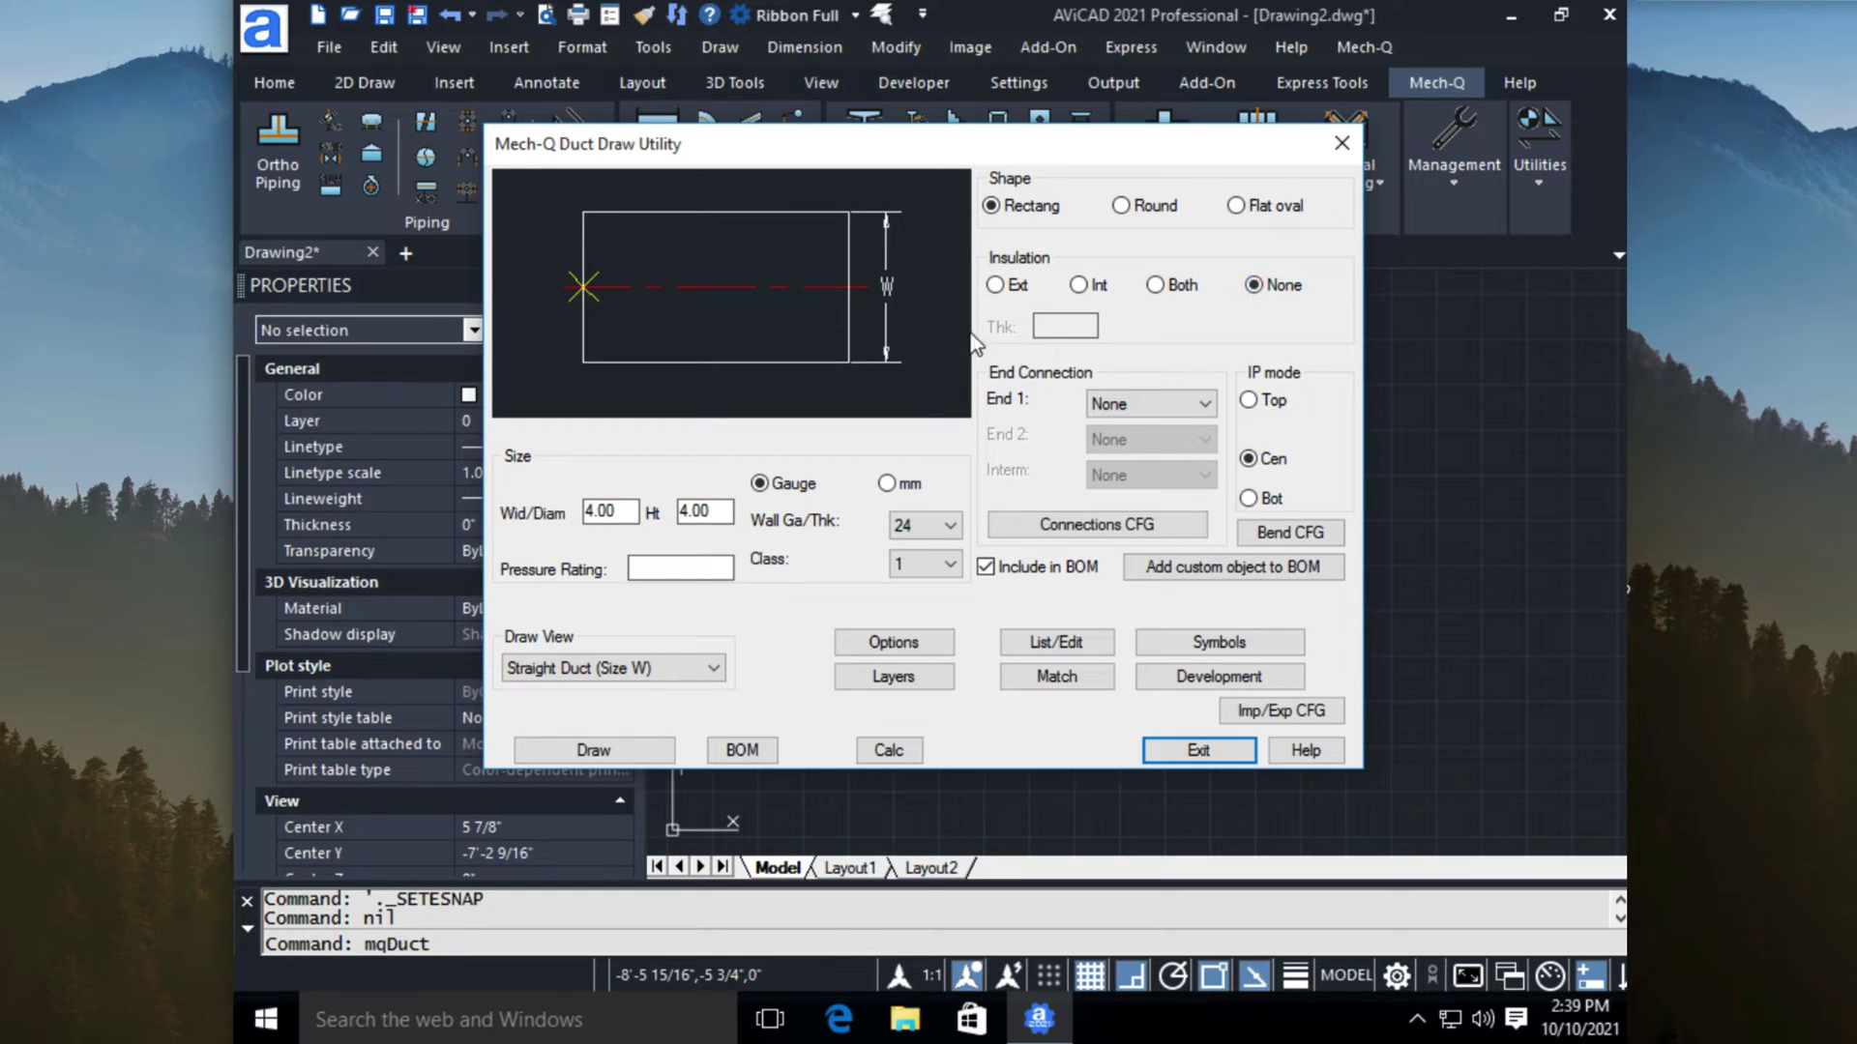
click(1125, 404)
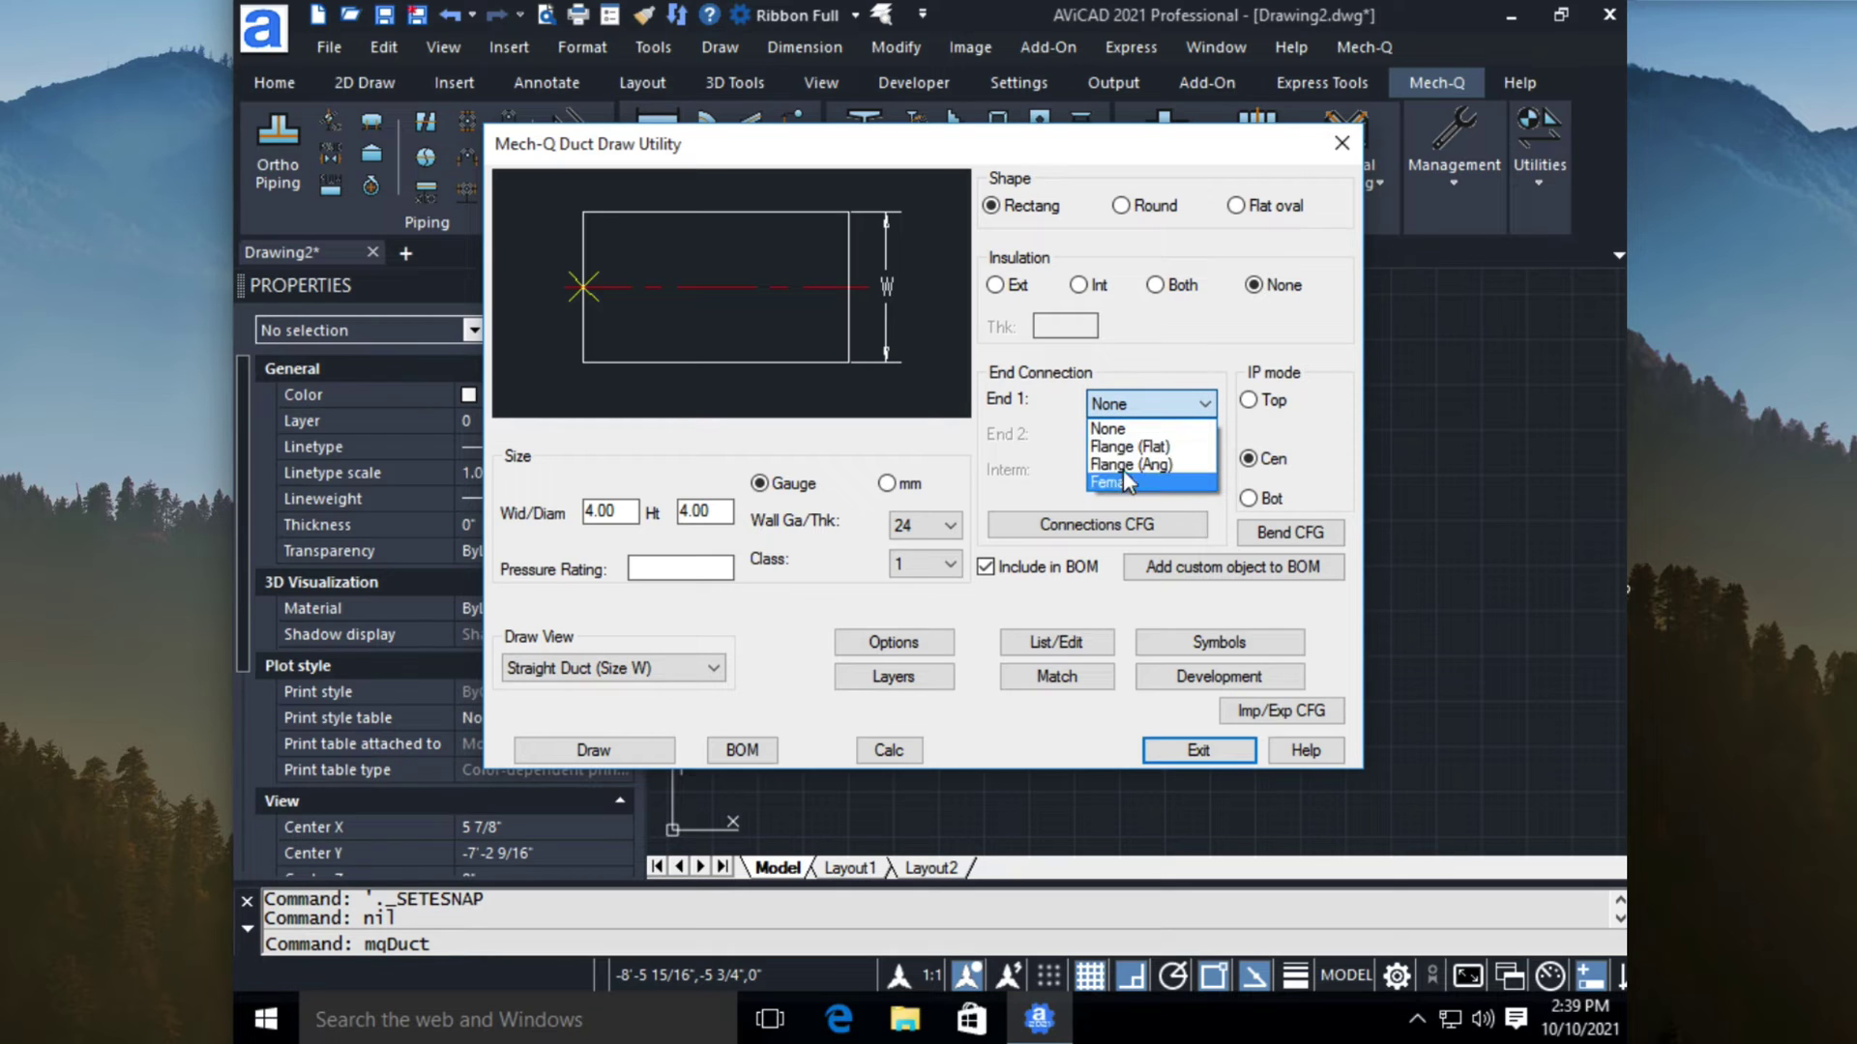
click(1126, 447)
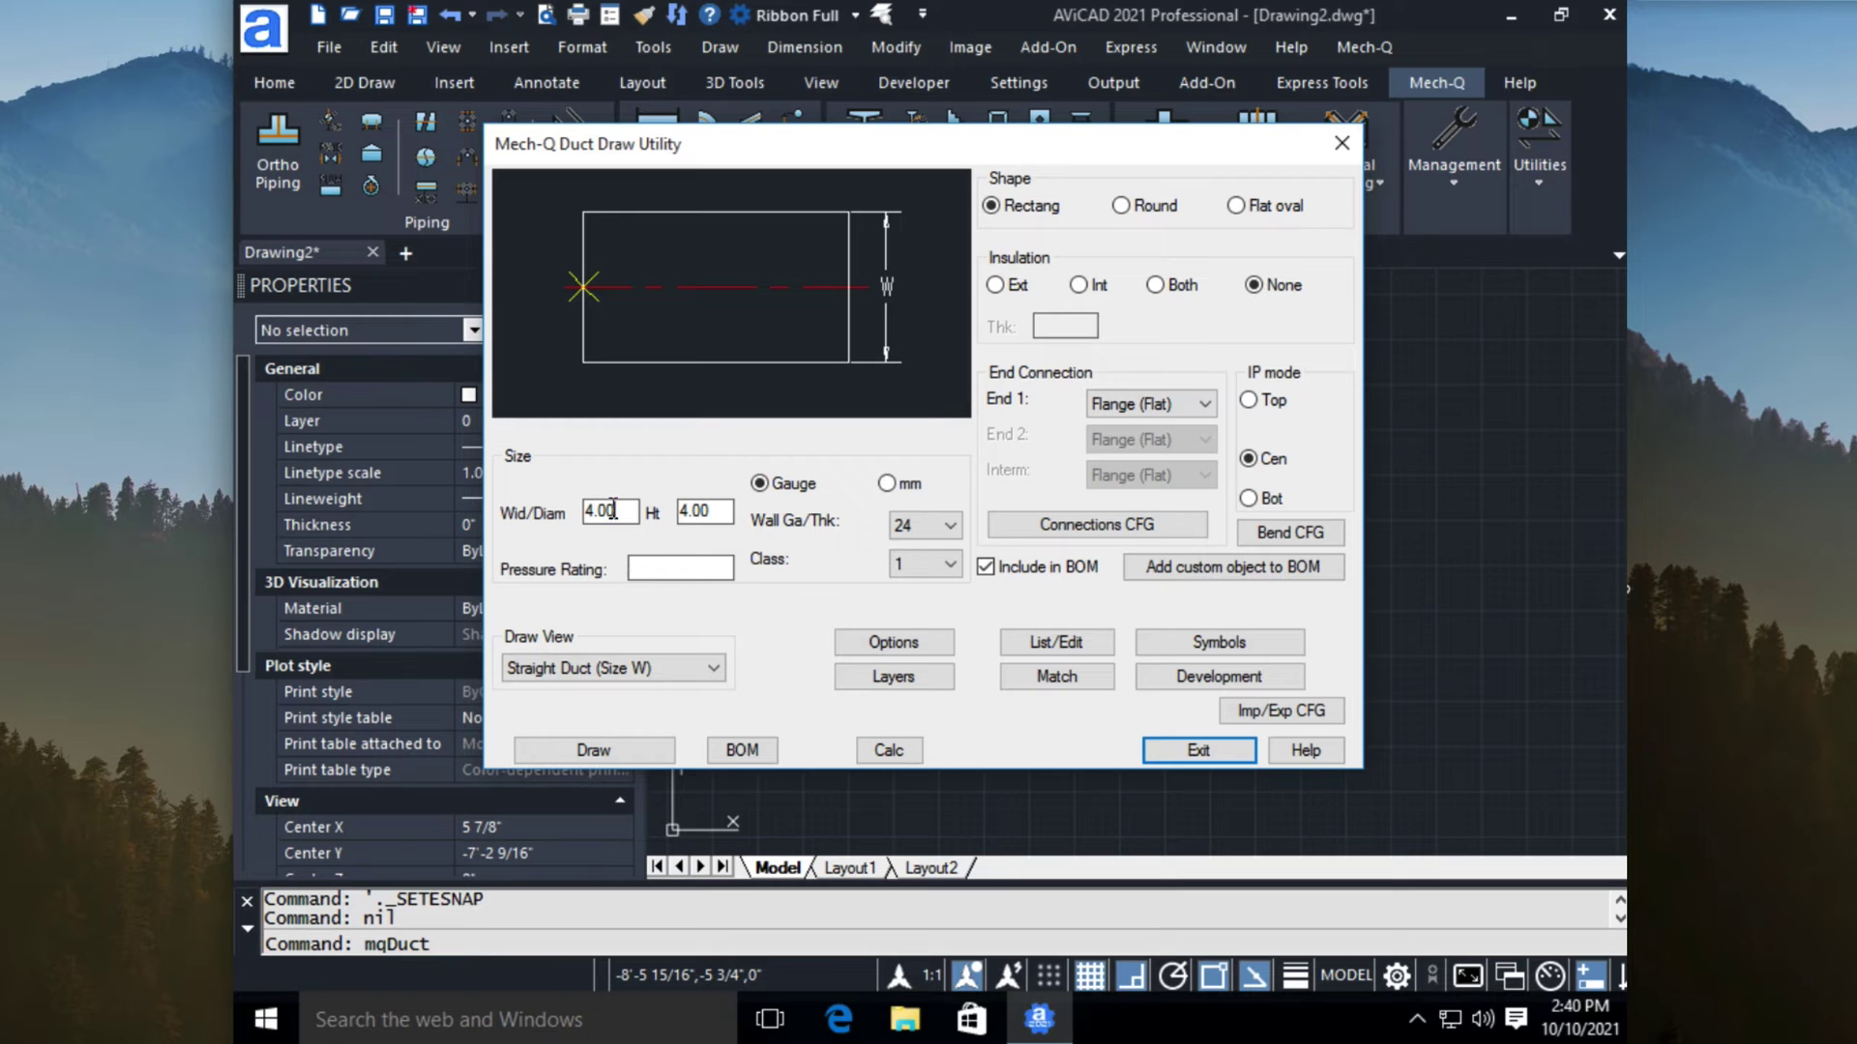
Step: Set the duct's width and height to 12 and review the duct draw and BOM options
drag(619, 510, 546, 525)
text(12.000)
key(Tab)
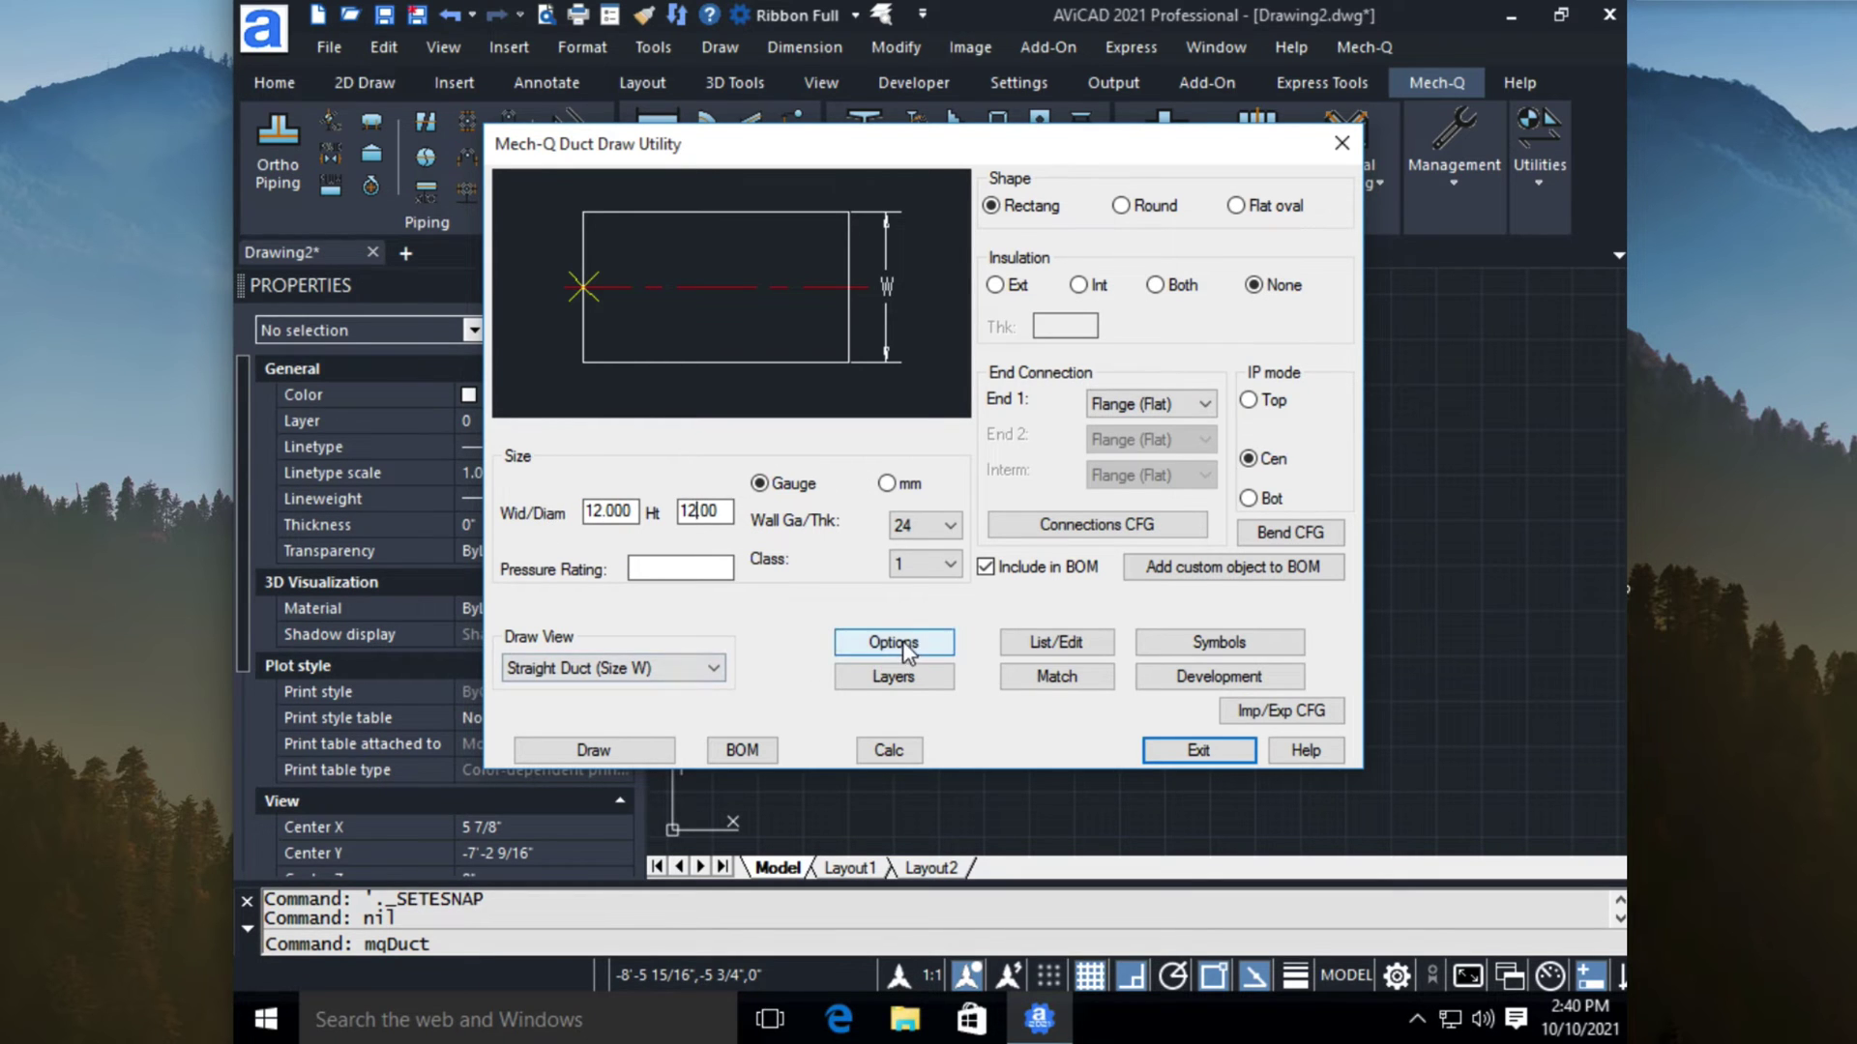
click(902, 640)
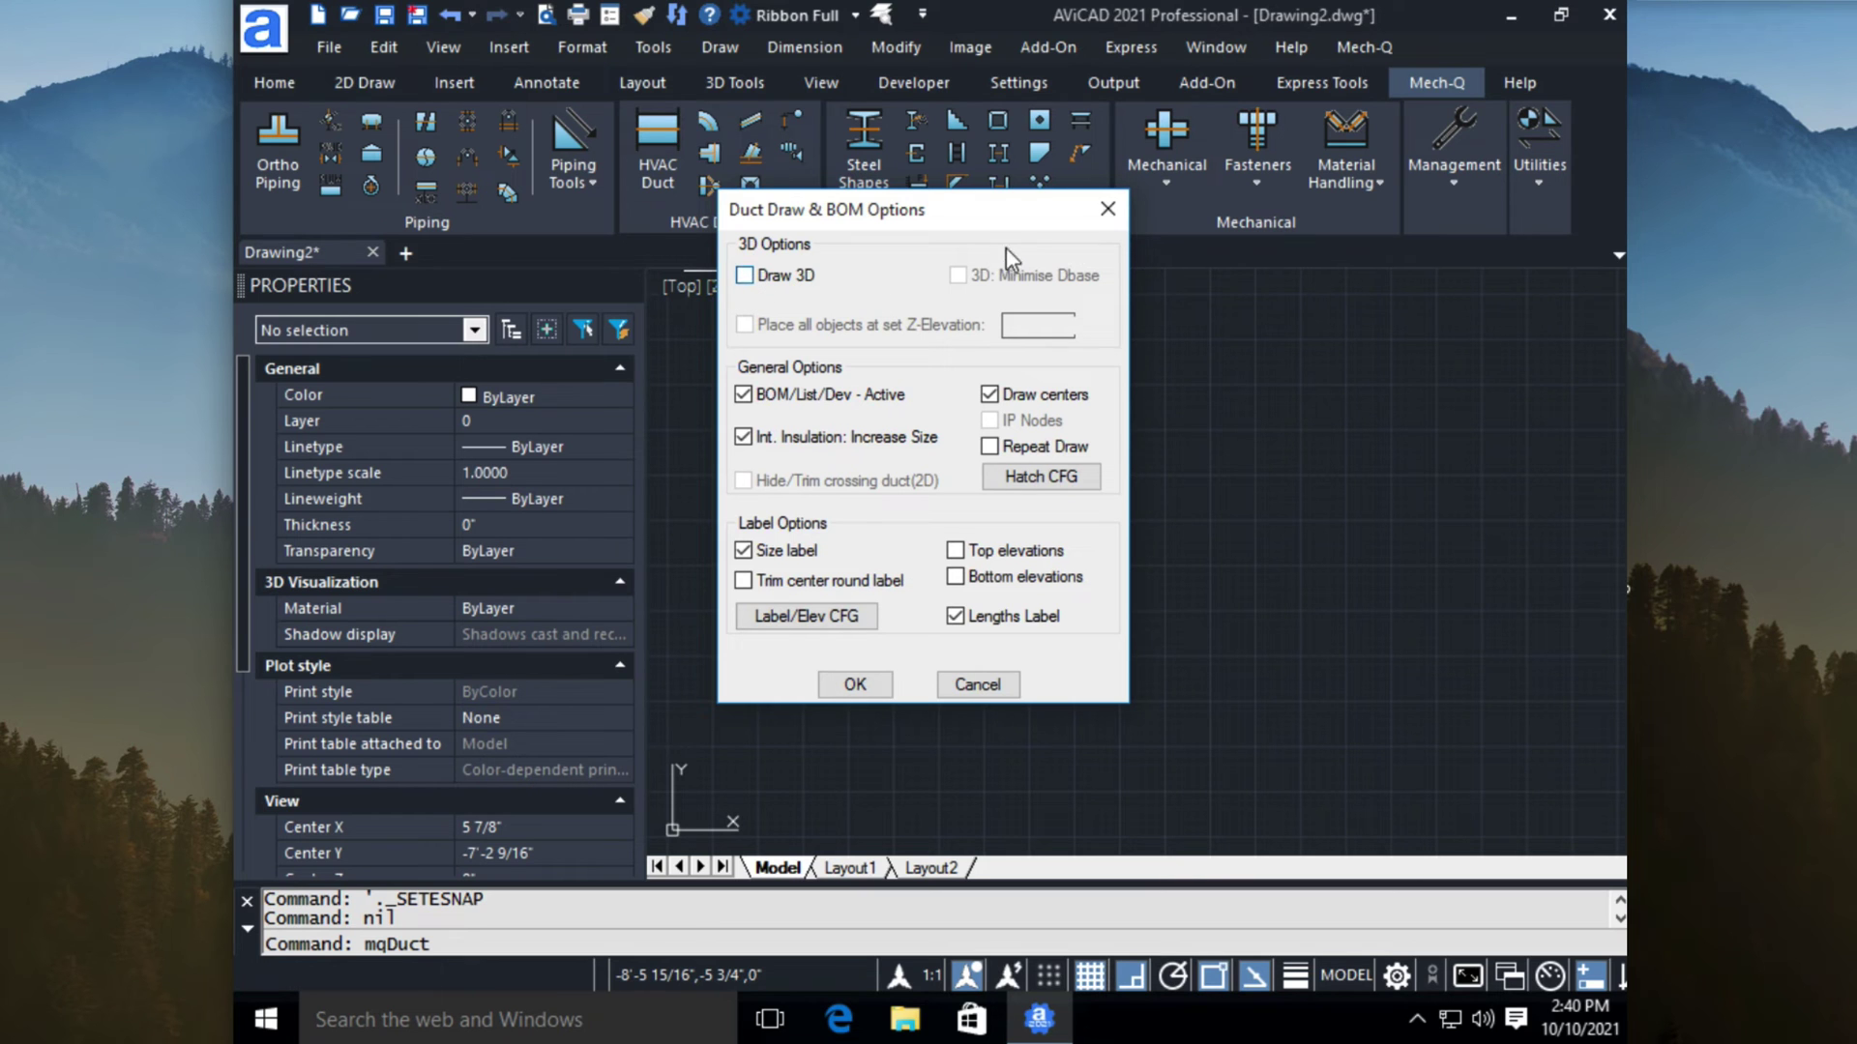
click(1107, 209)
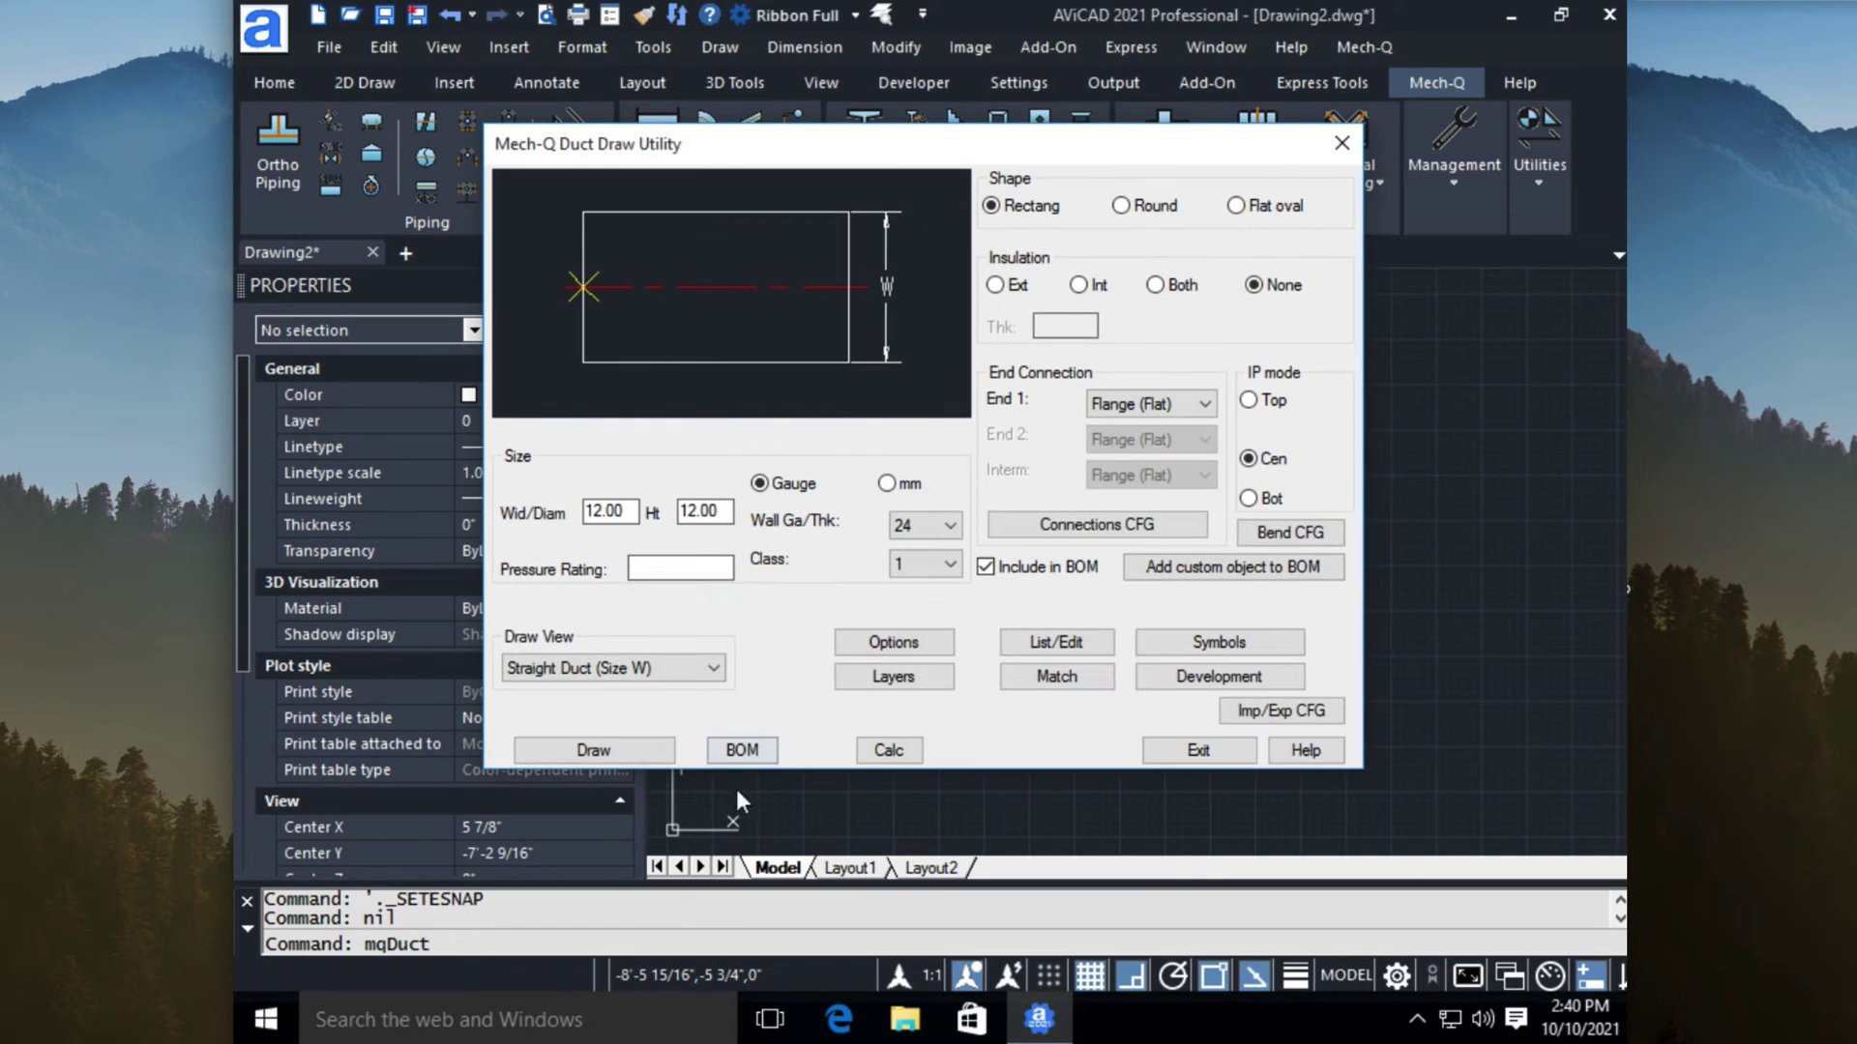
Step: Draw a horizontal Straight Duct (Size W) 6' long in the upper part of the drawing
click(667, 669)
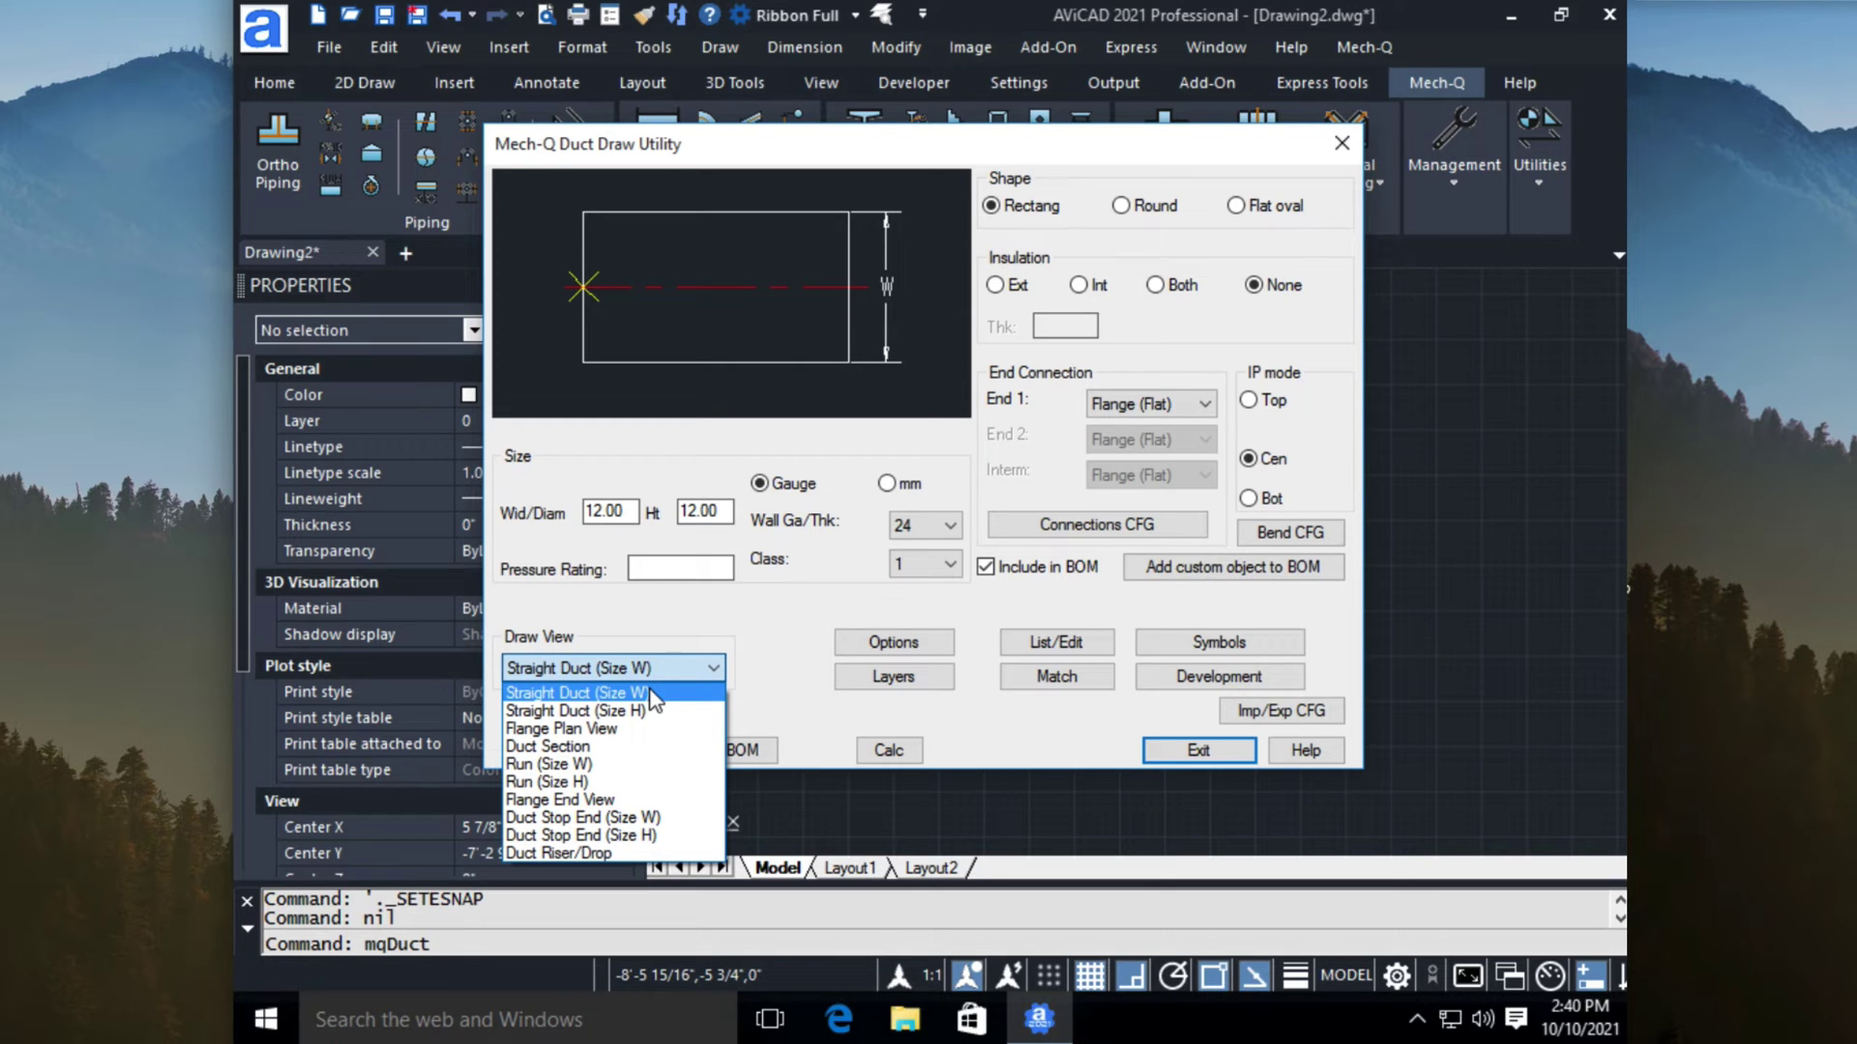
click(648, 692)
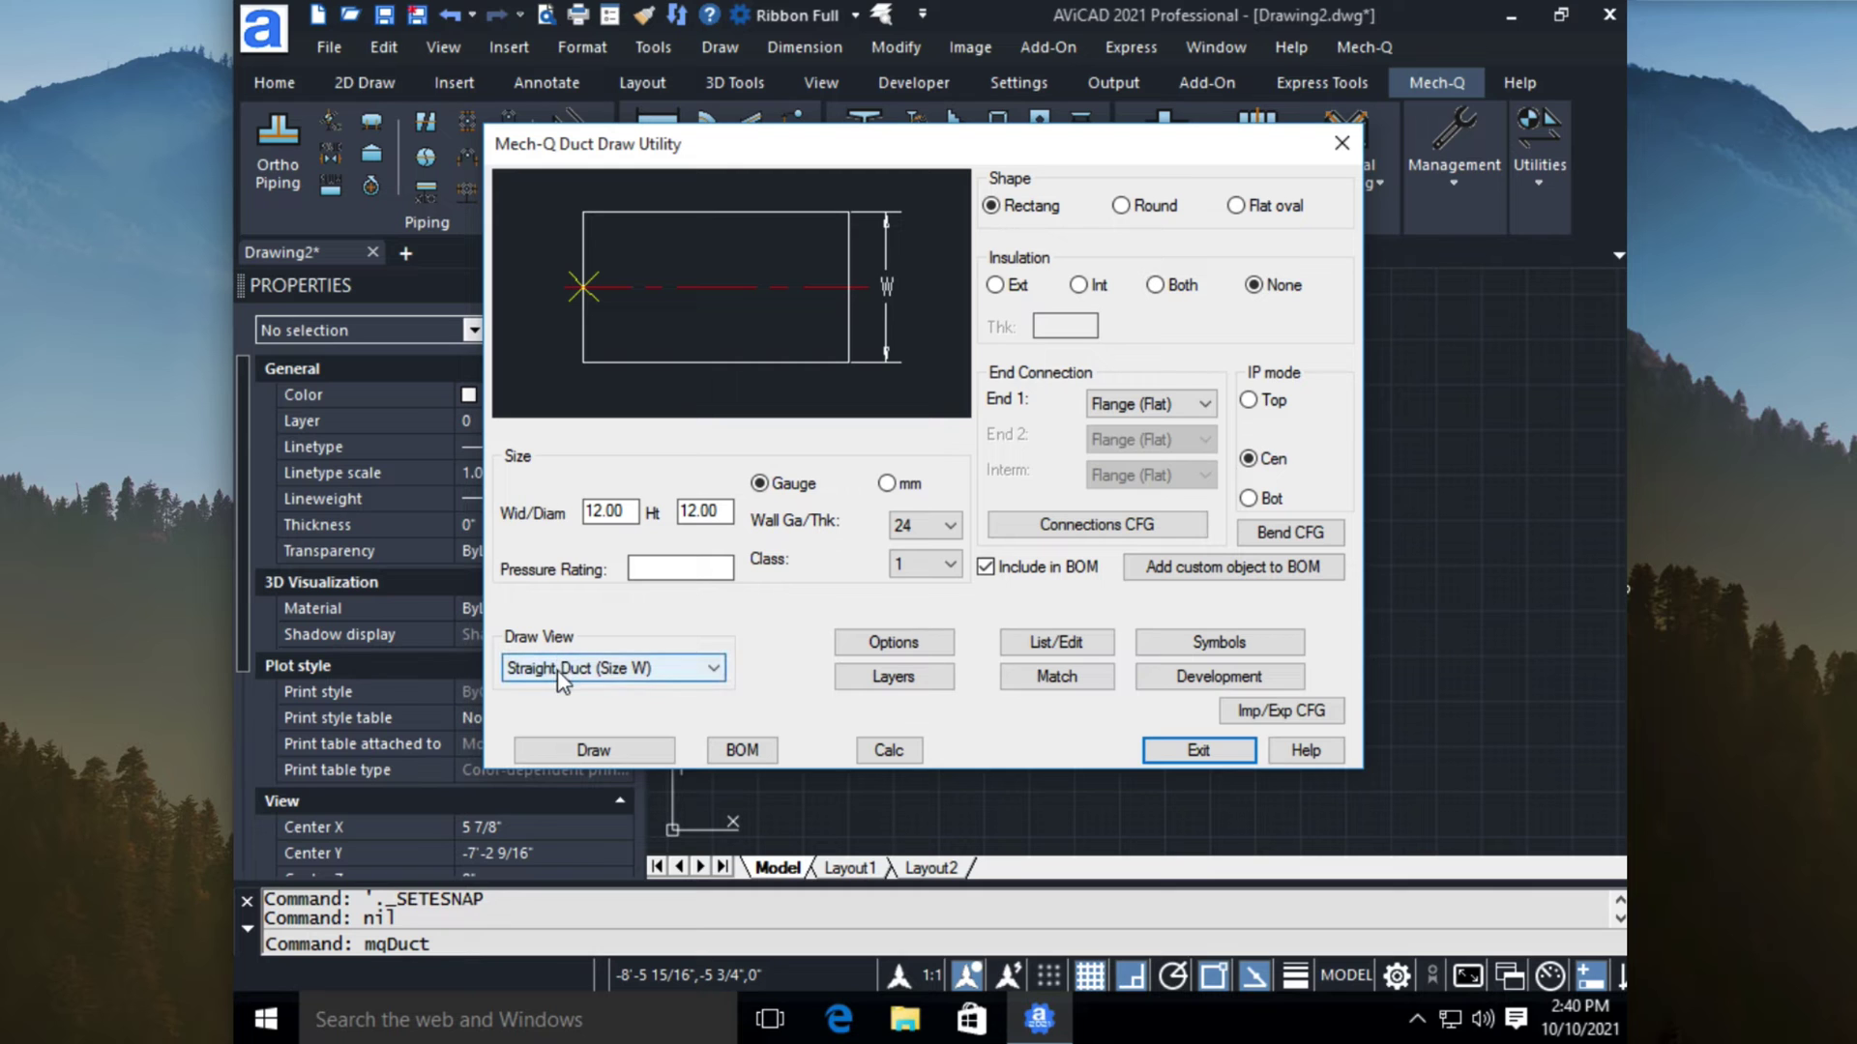
click(584, 755)
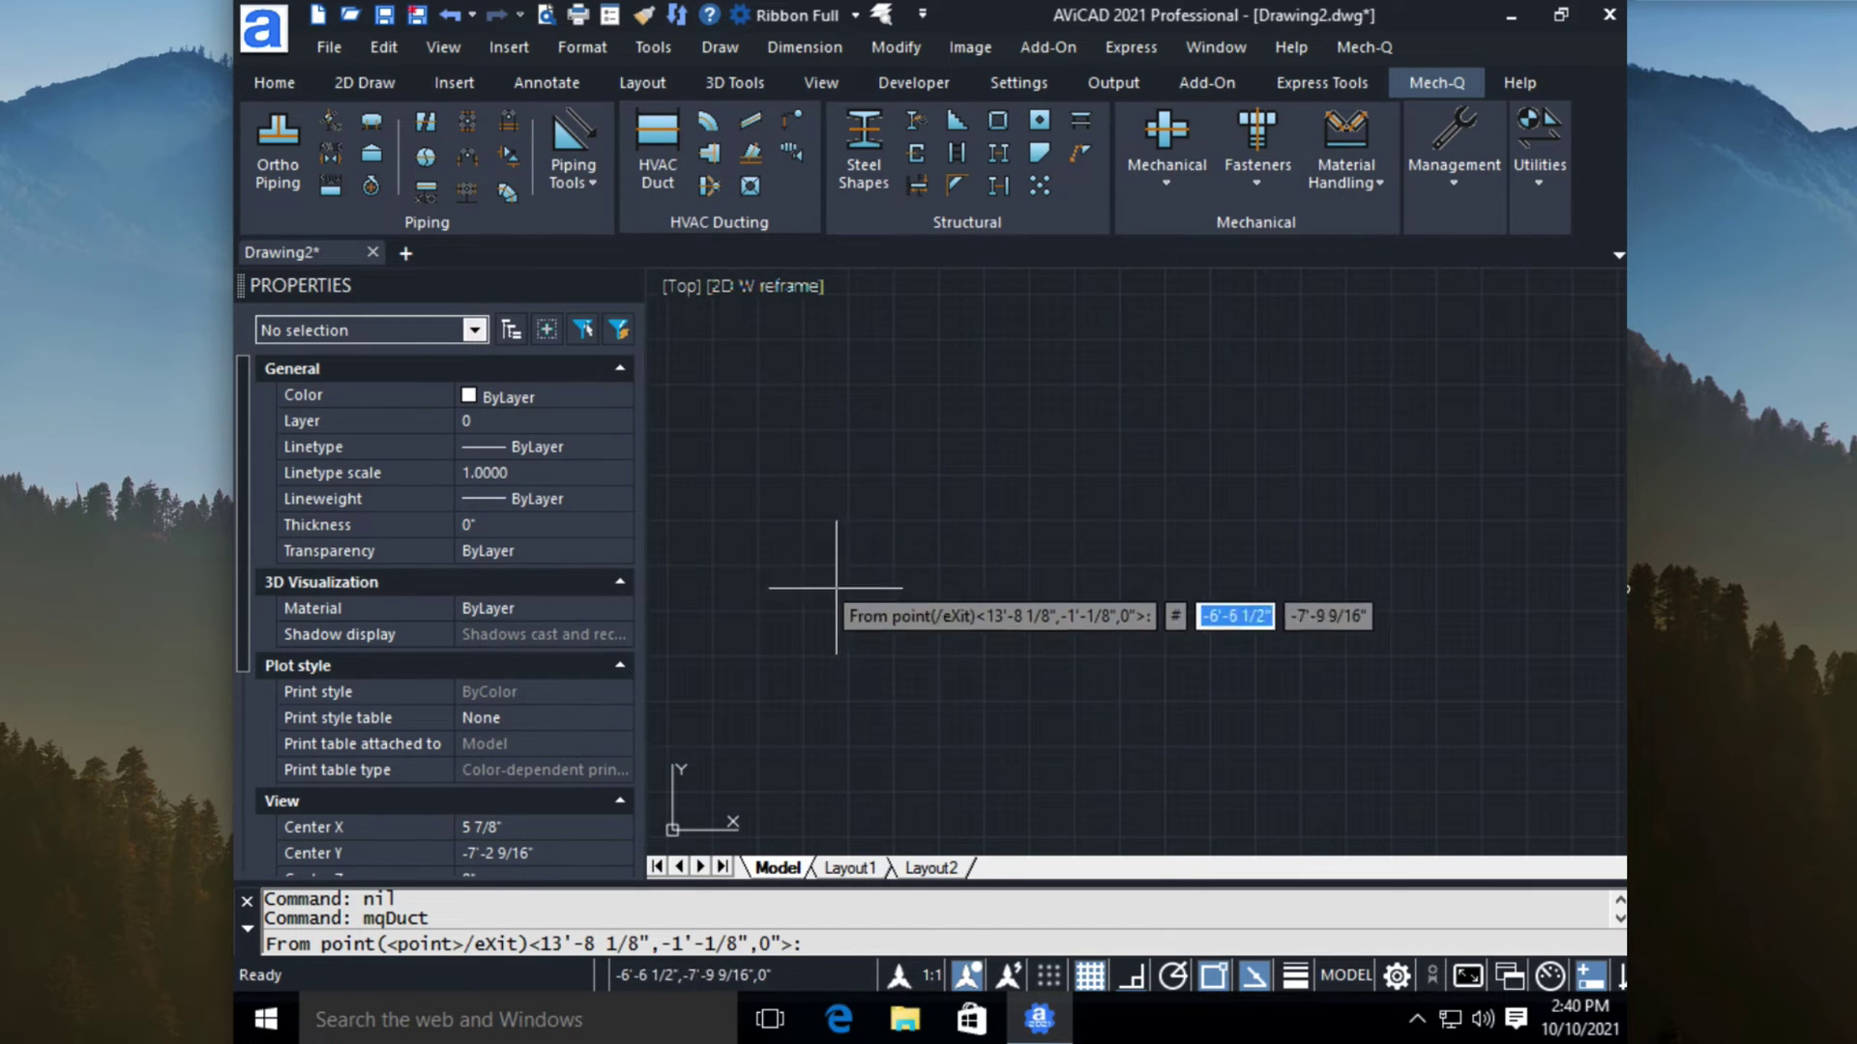
click(827, 431)
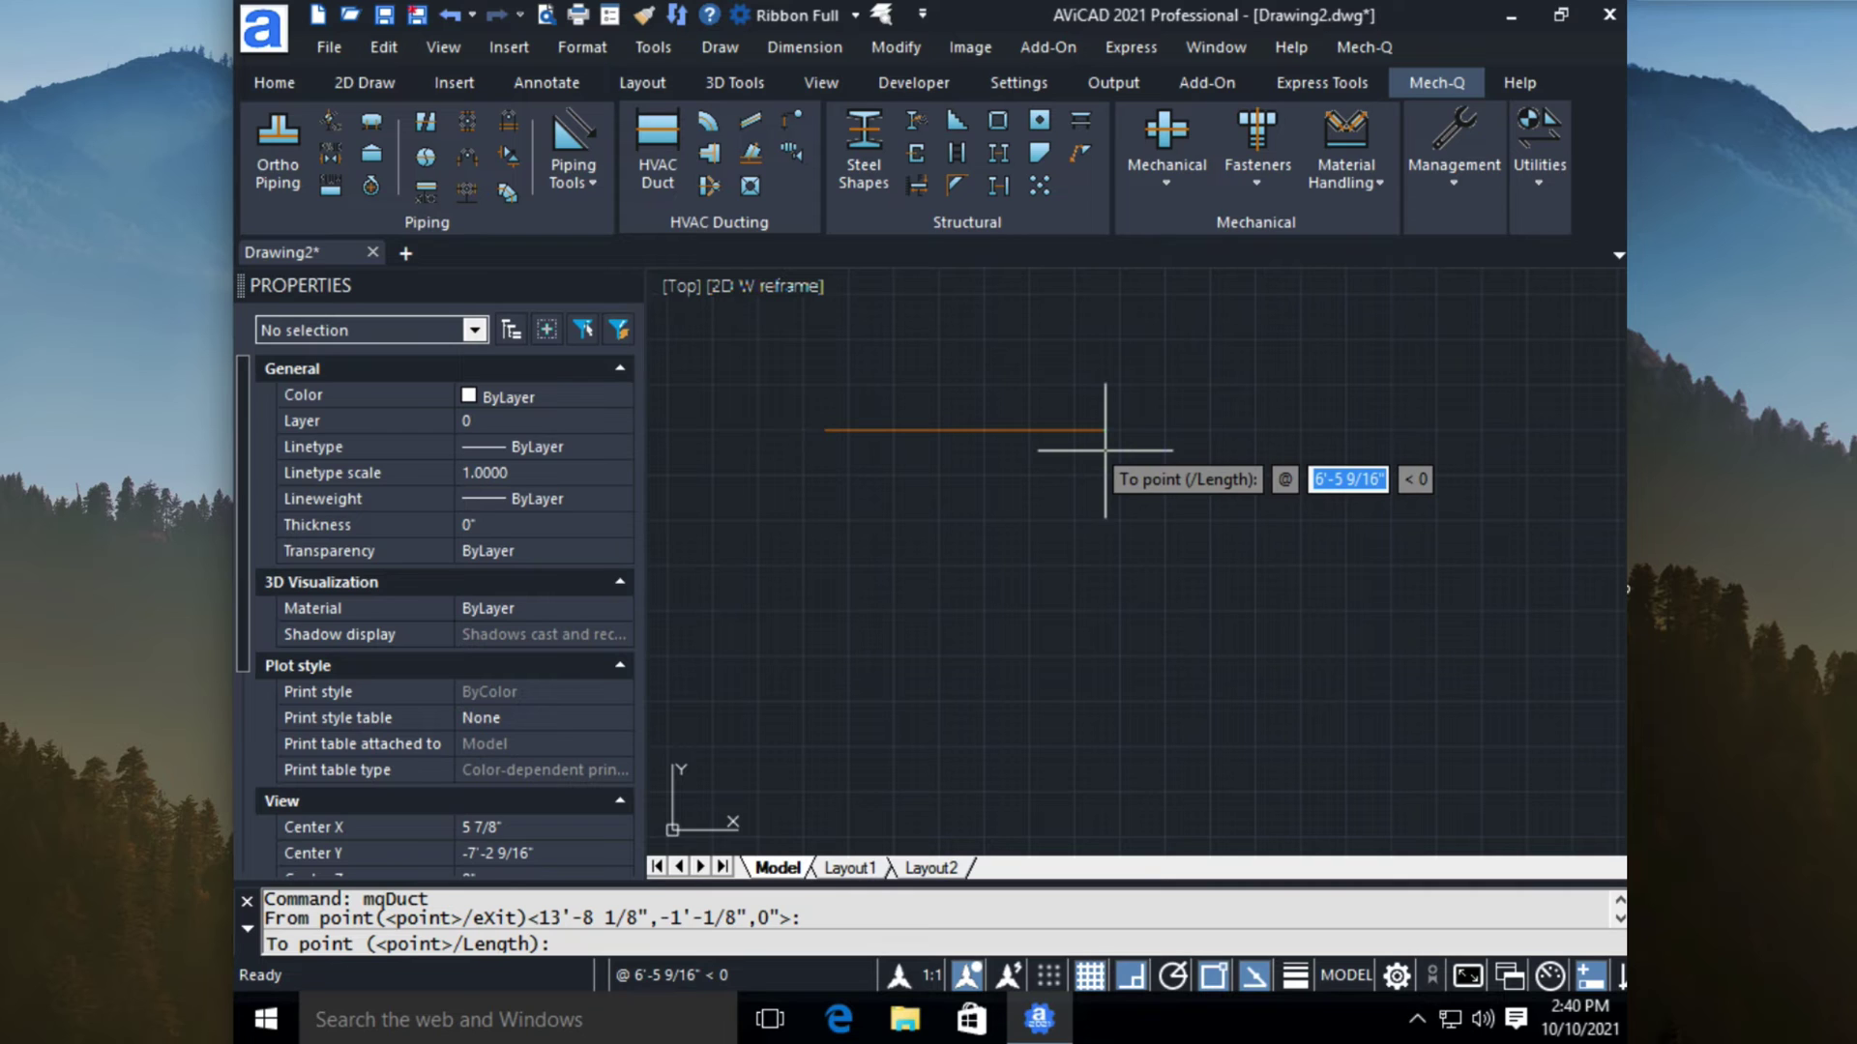
text(6')
key(Return)
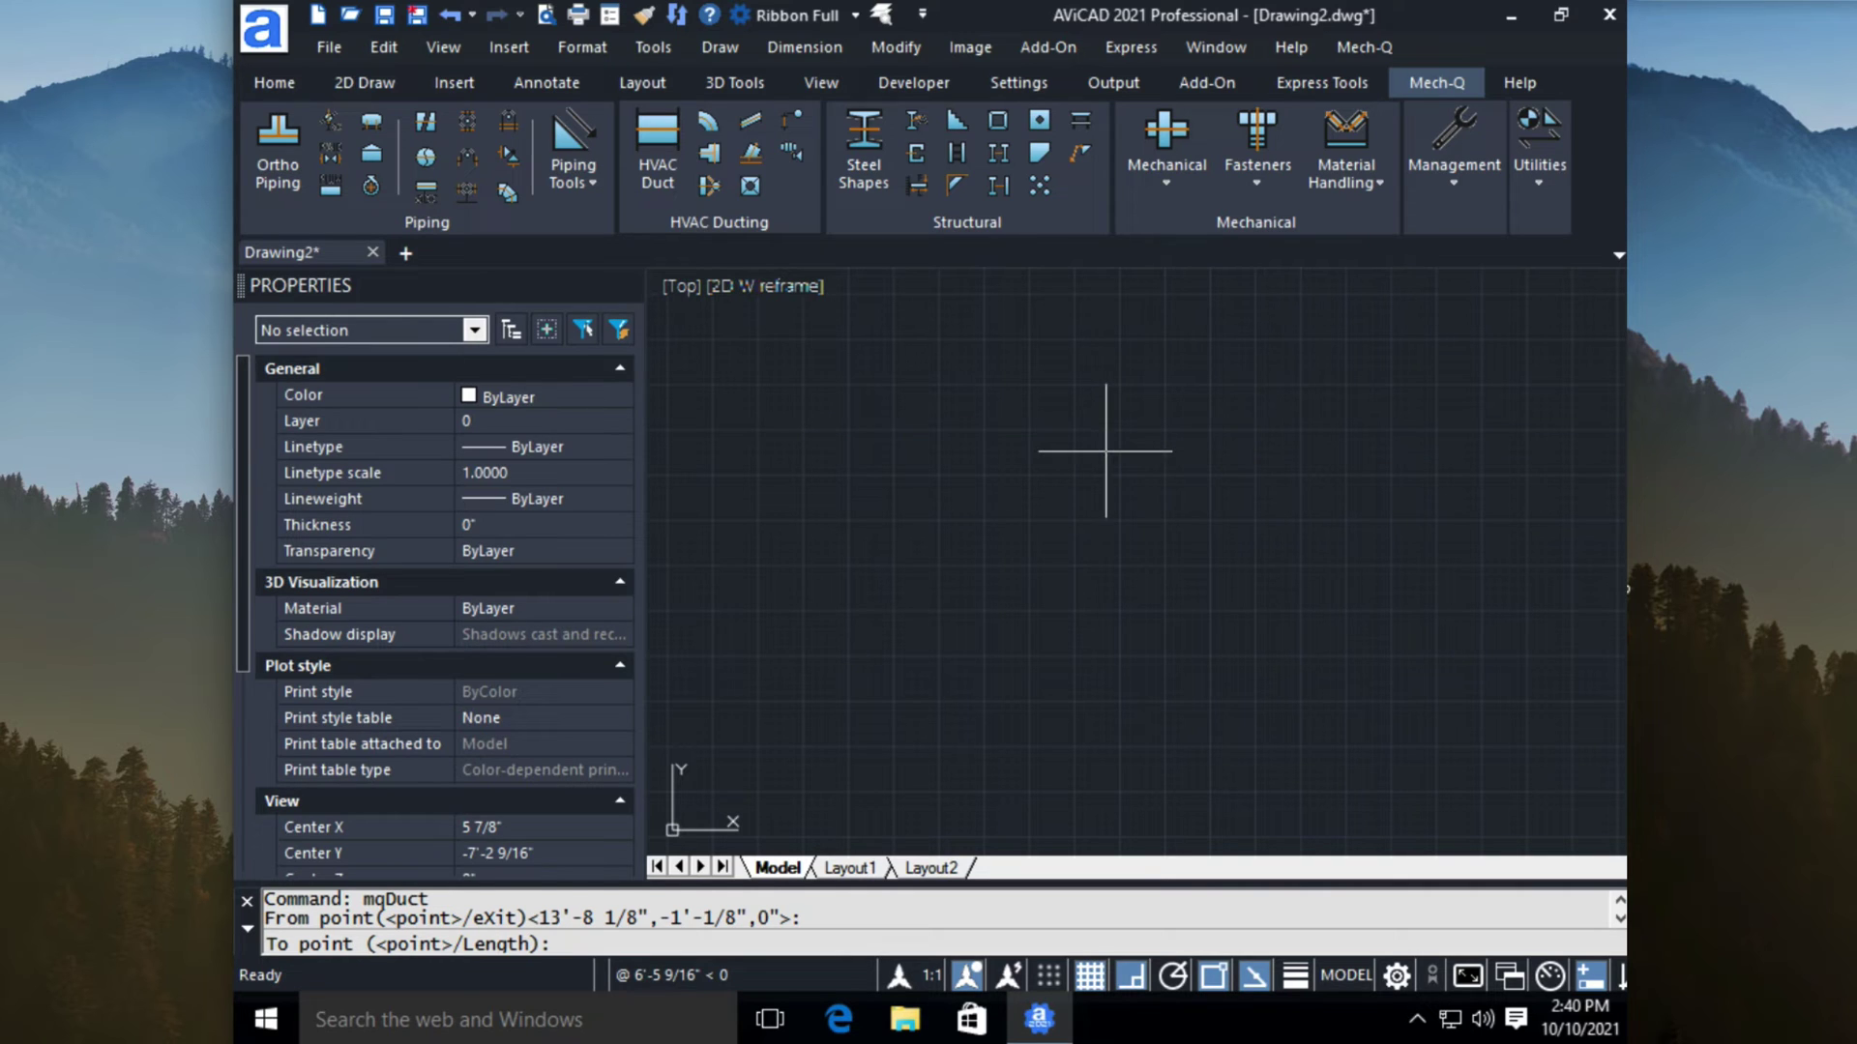
key(Return)
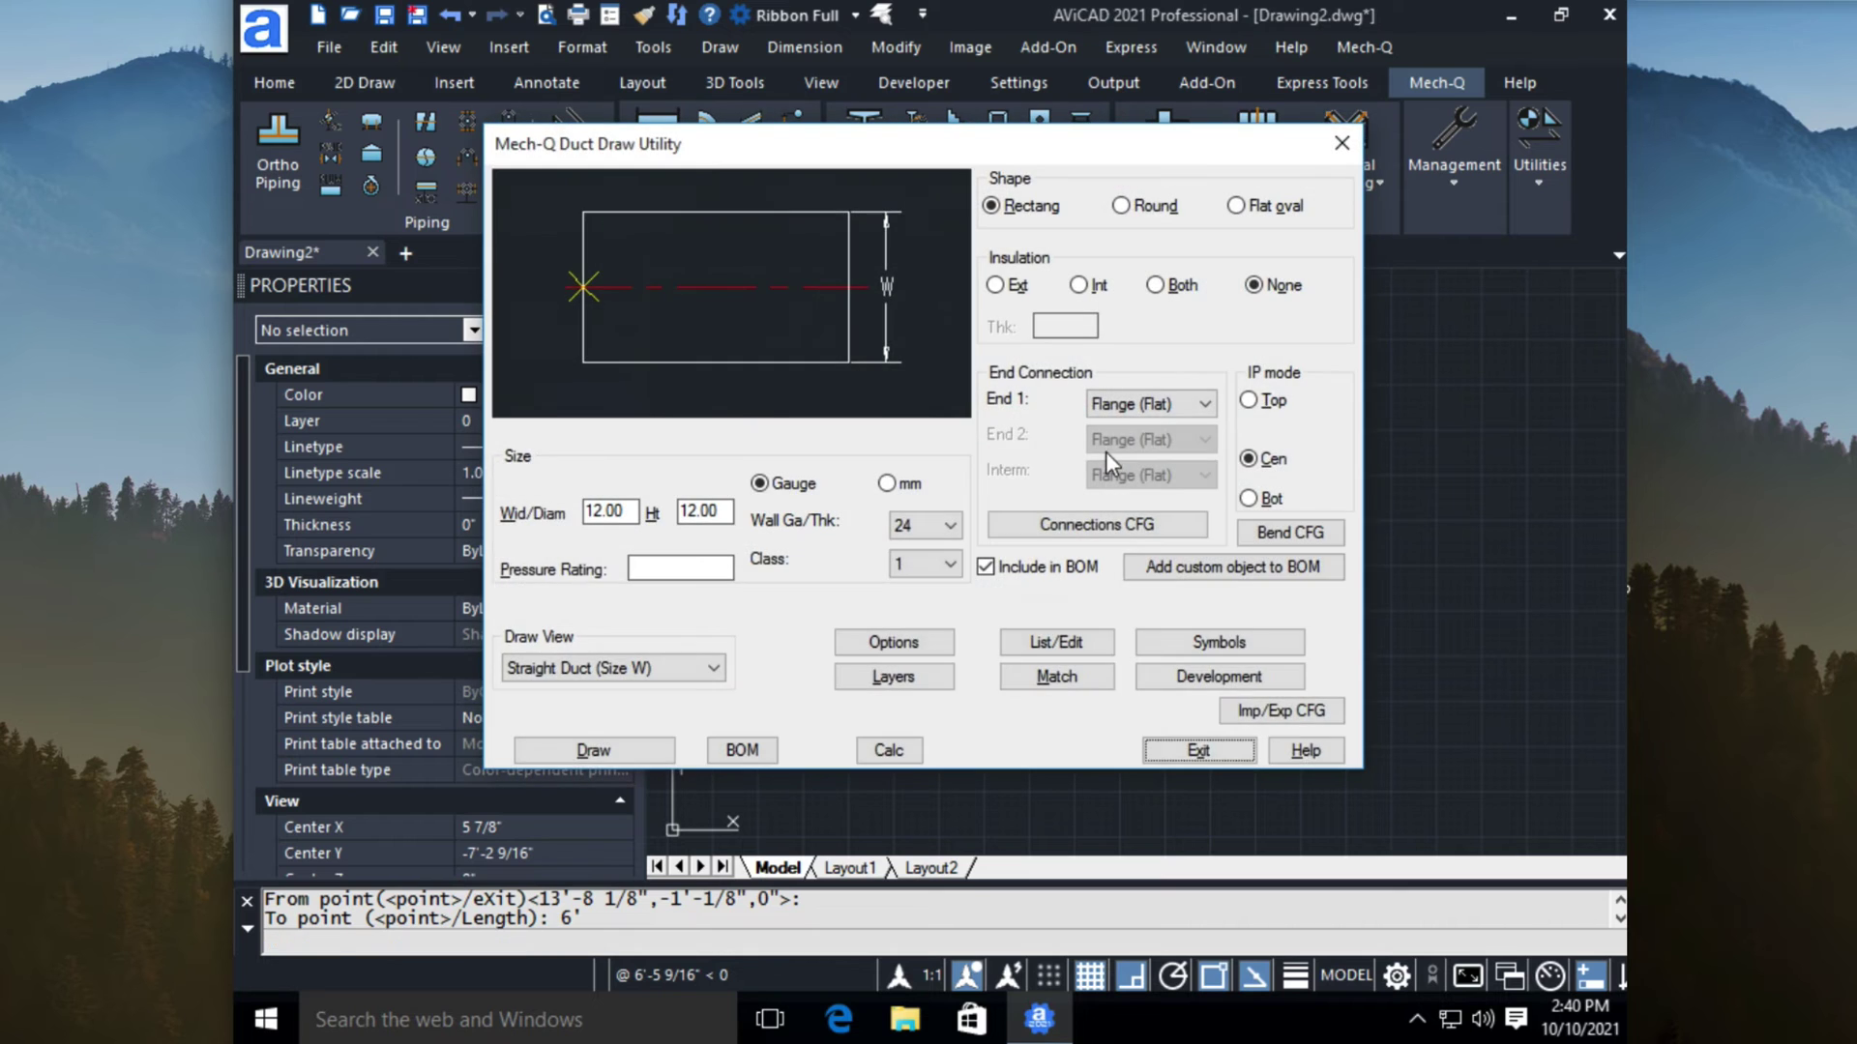
key(Return)
middle_drag(978, 385, 1072, 494)
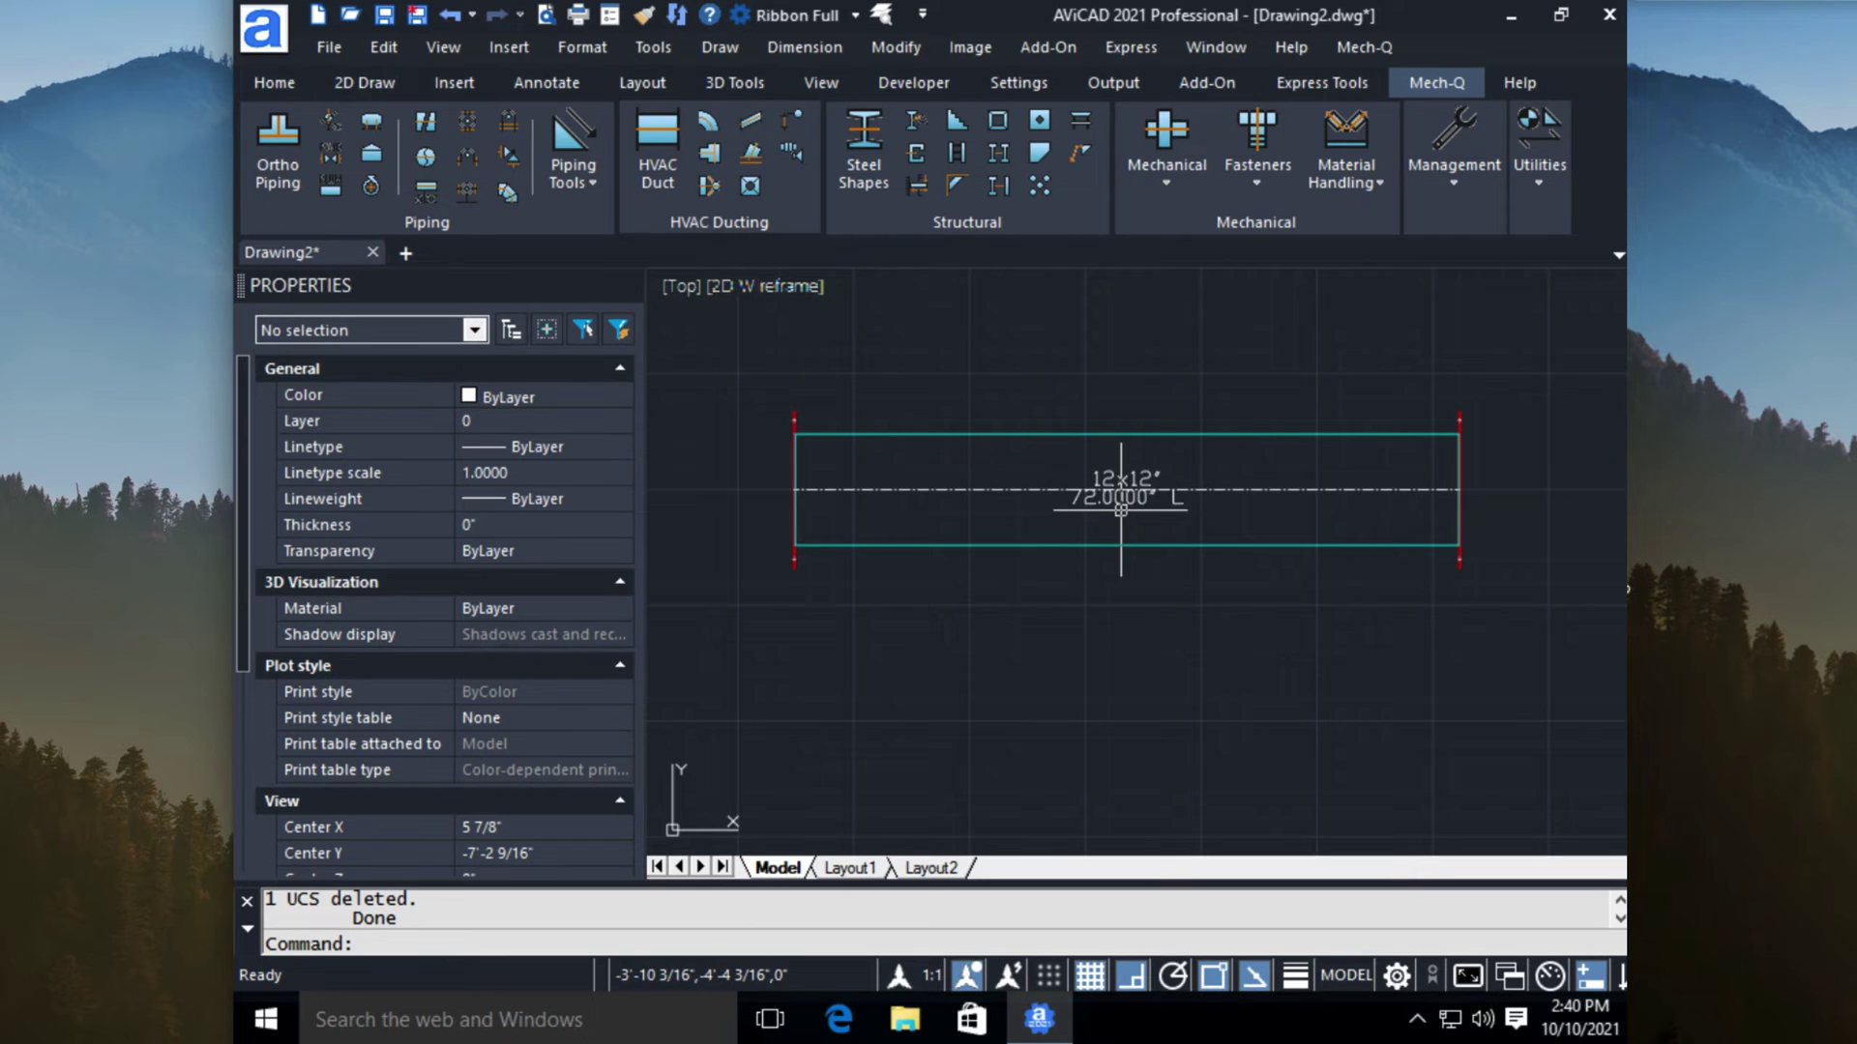
Step: Check the current DIMSCALE value without changing it
key(Escape)
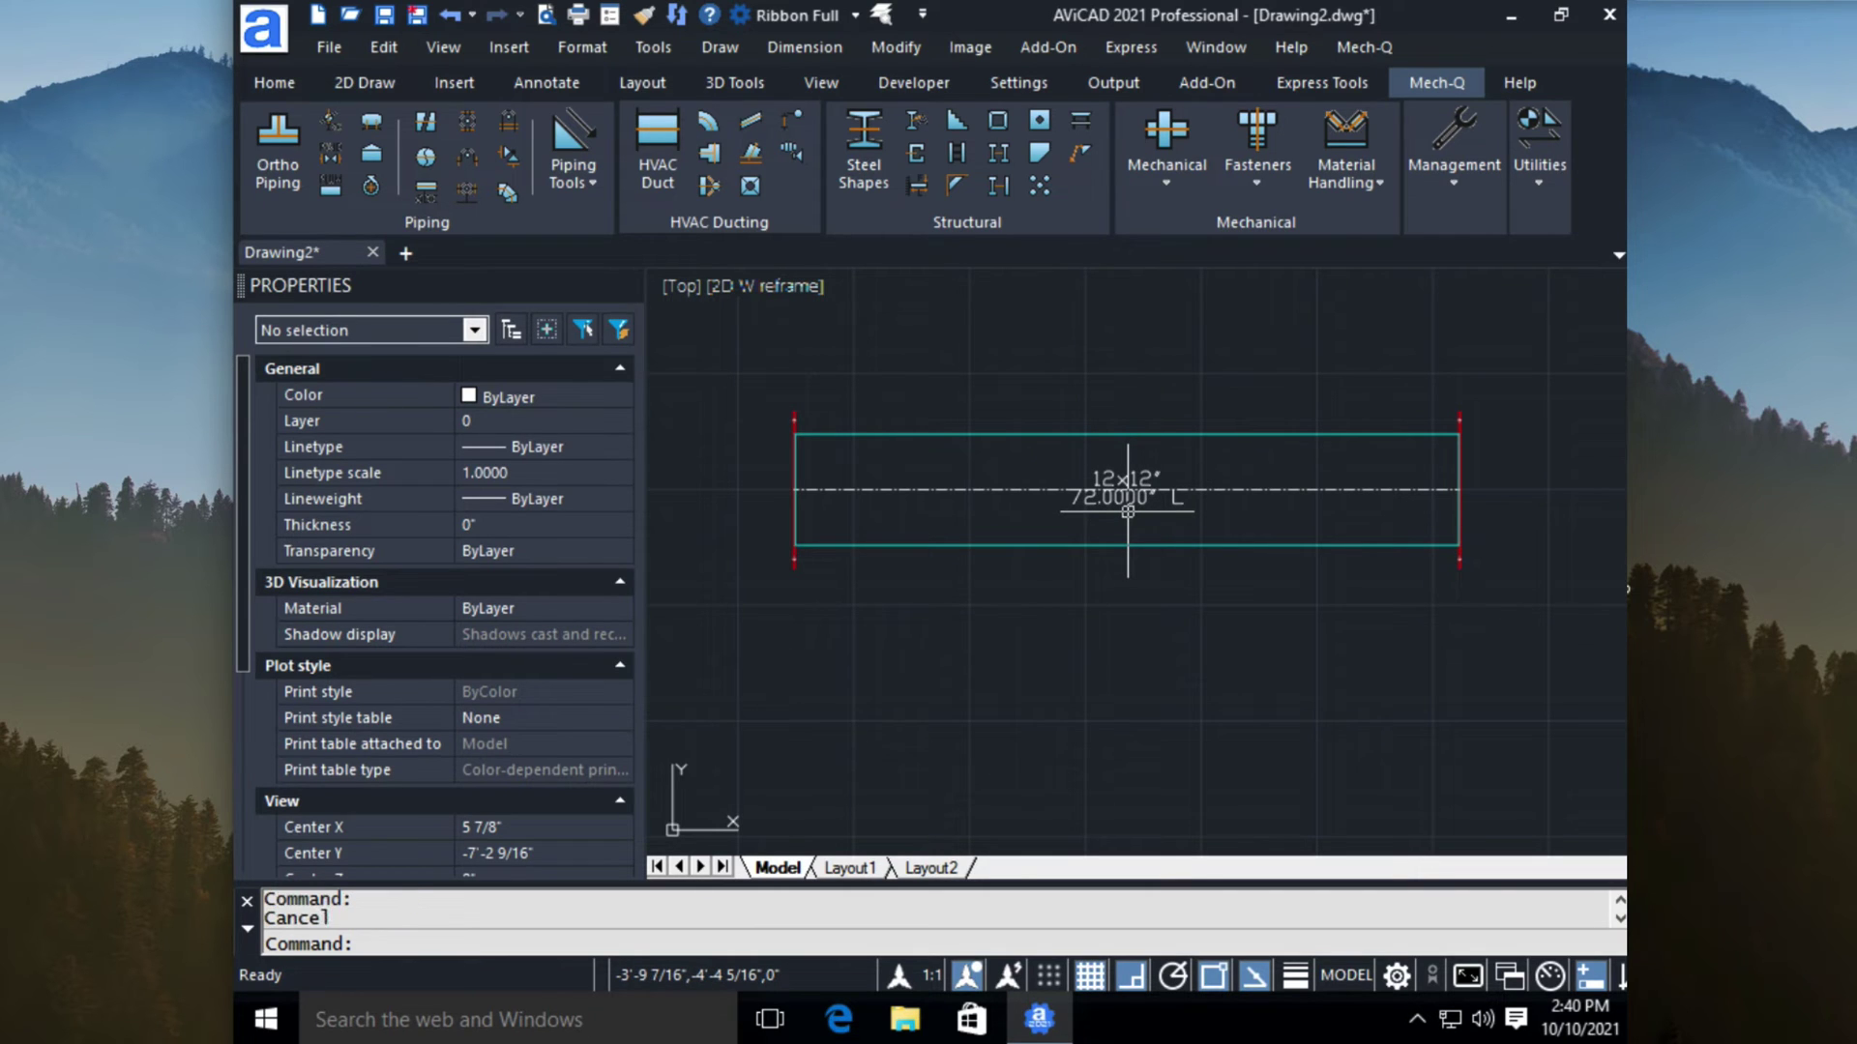
text(DIM)
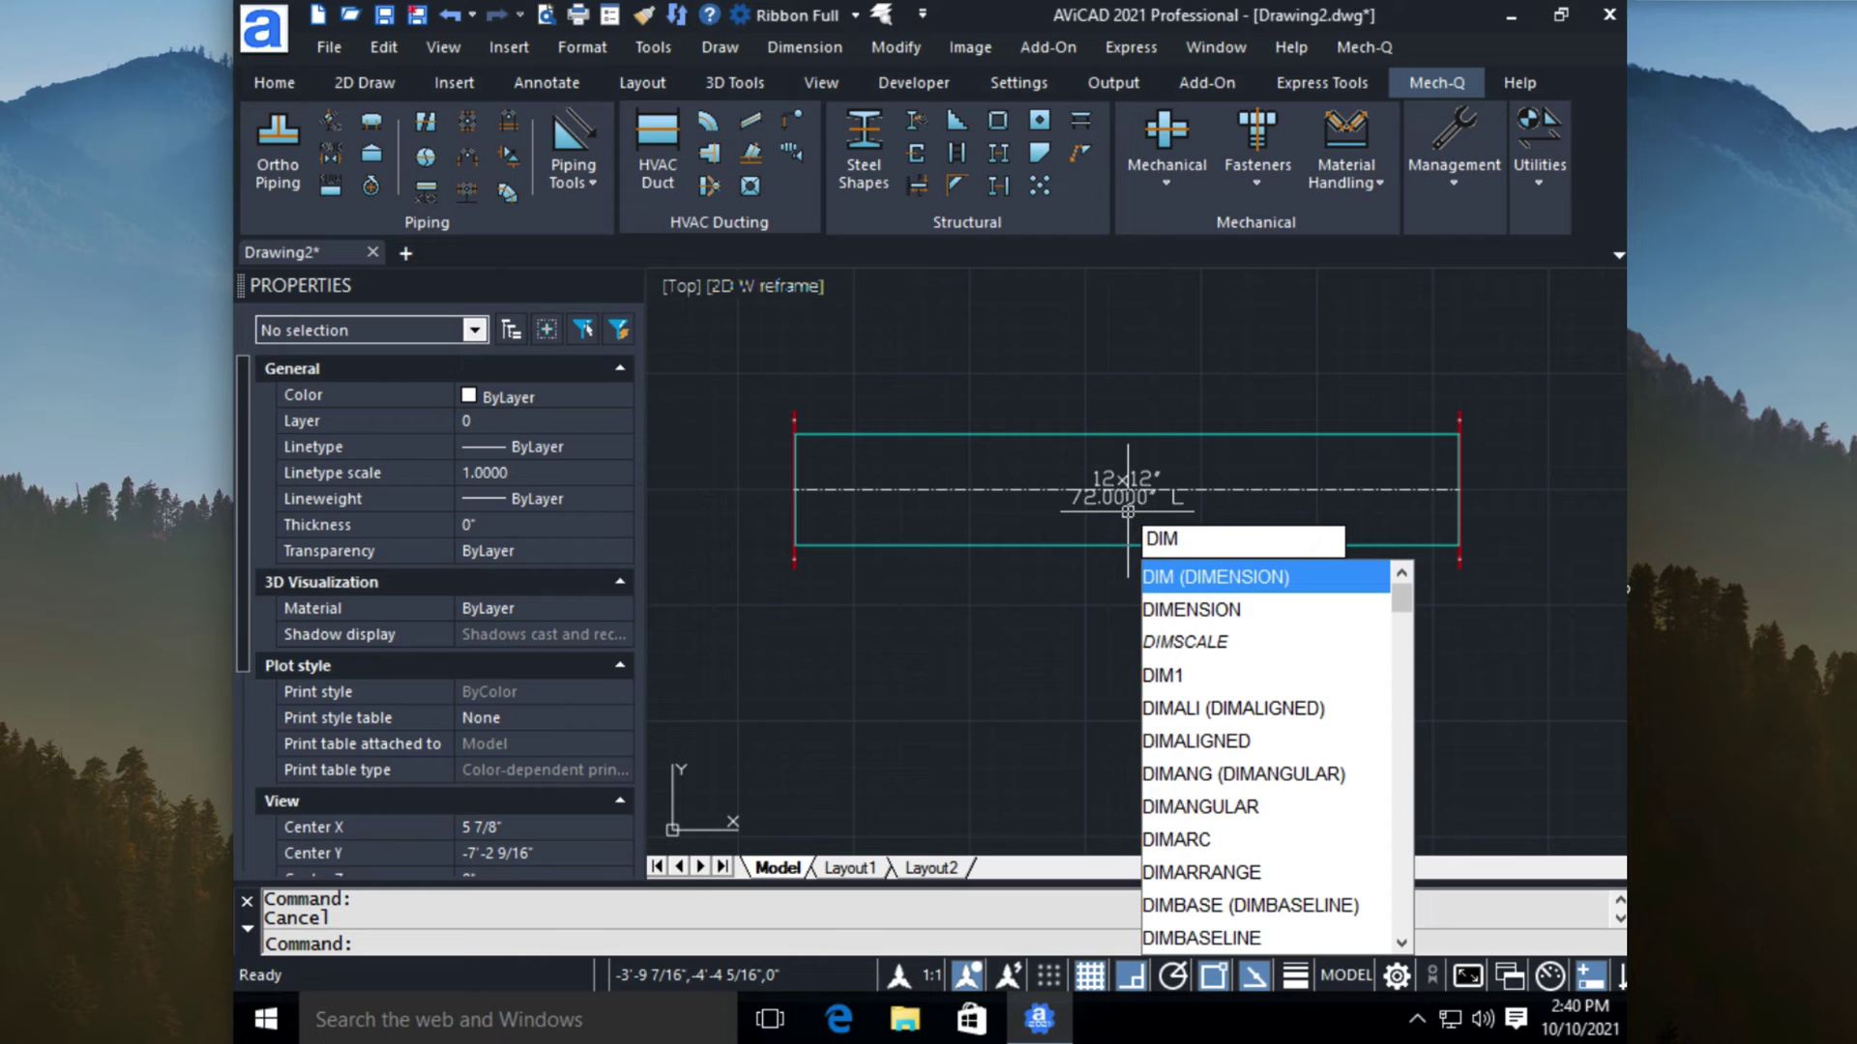
text(SCALE)
key(Return)
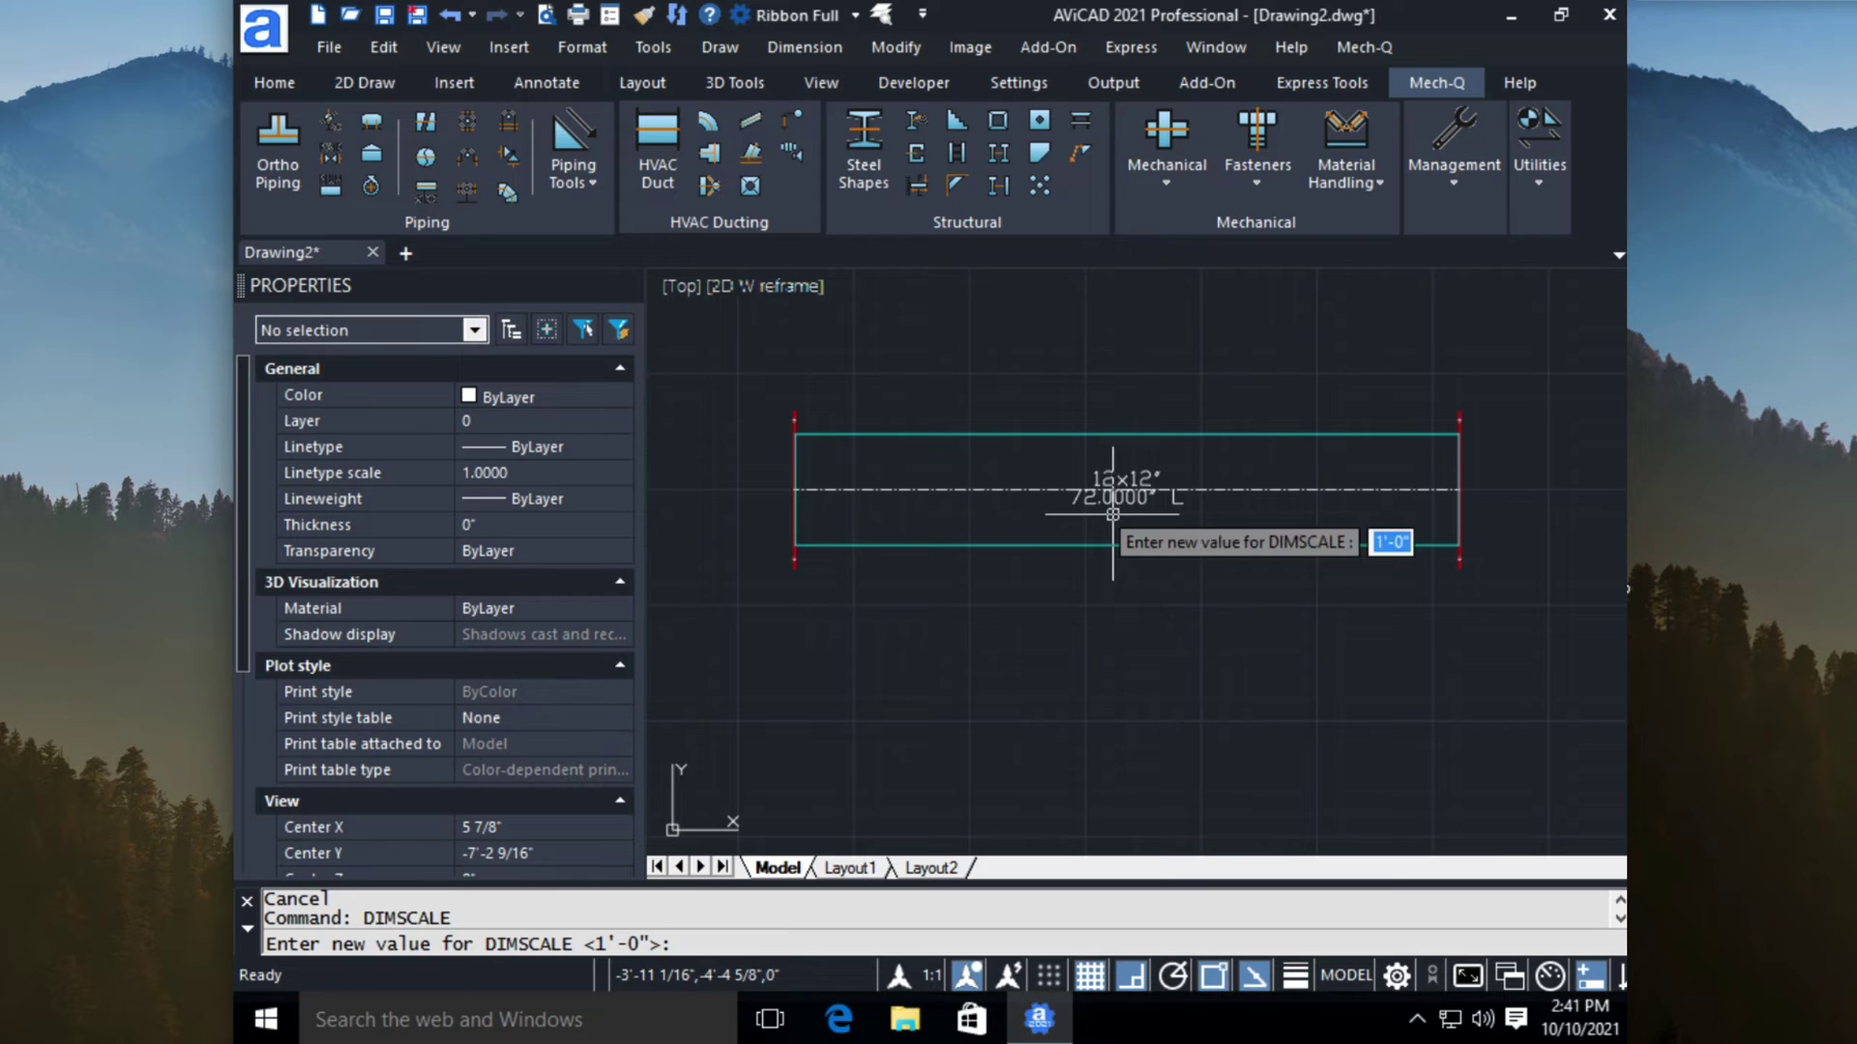
key(Escape)
Step: Attach a 12 x 12 rectangular 90-degree radius bend (Size H) to the duct's right end by its face center, turning upward
scroll(1030, 523, down, 1)
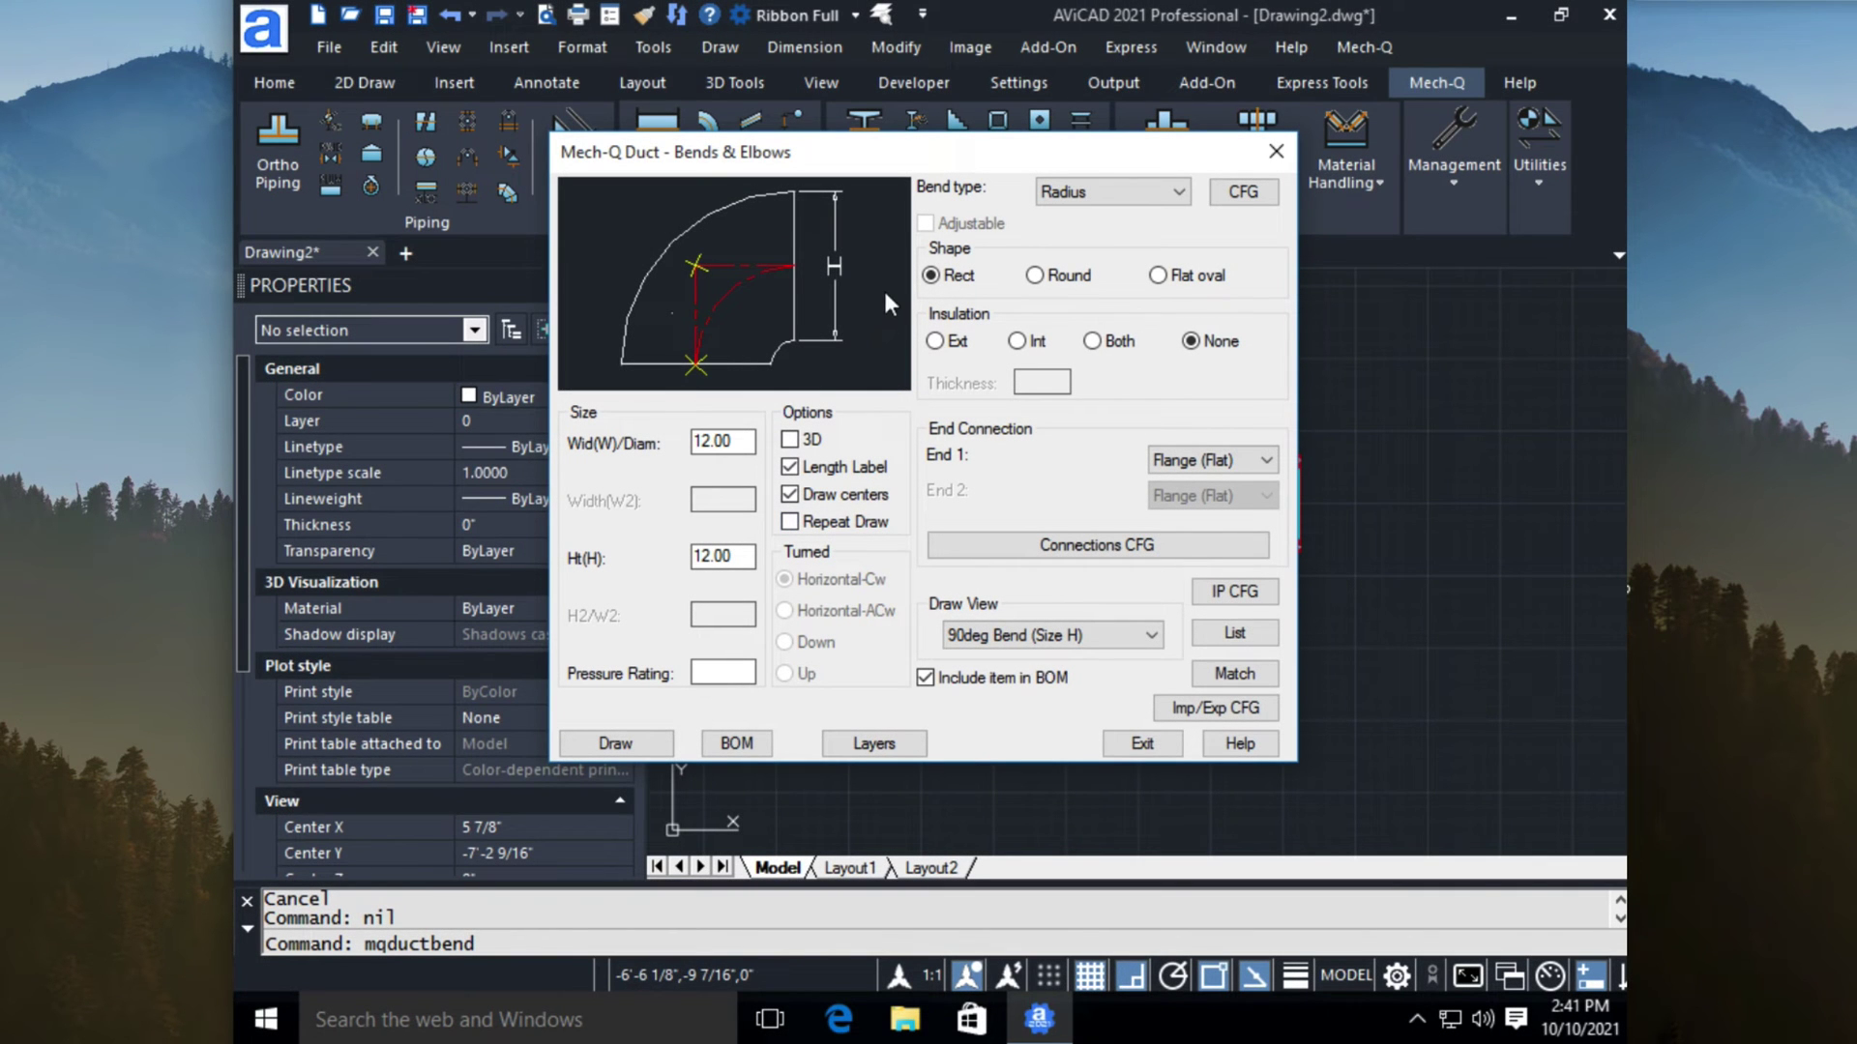
click(571, 755)
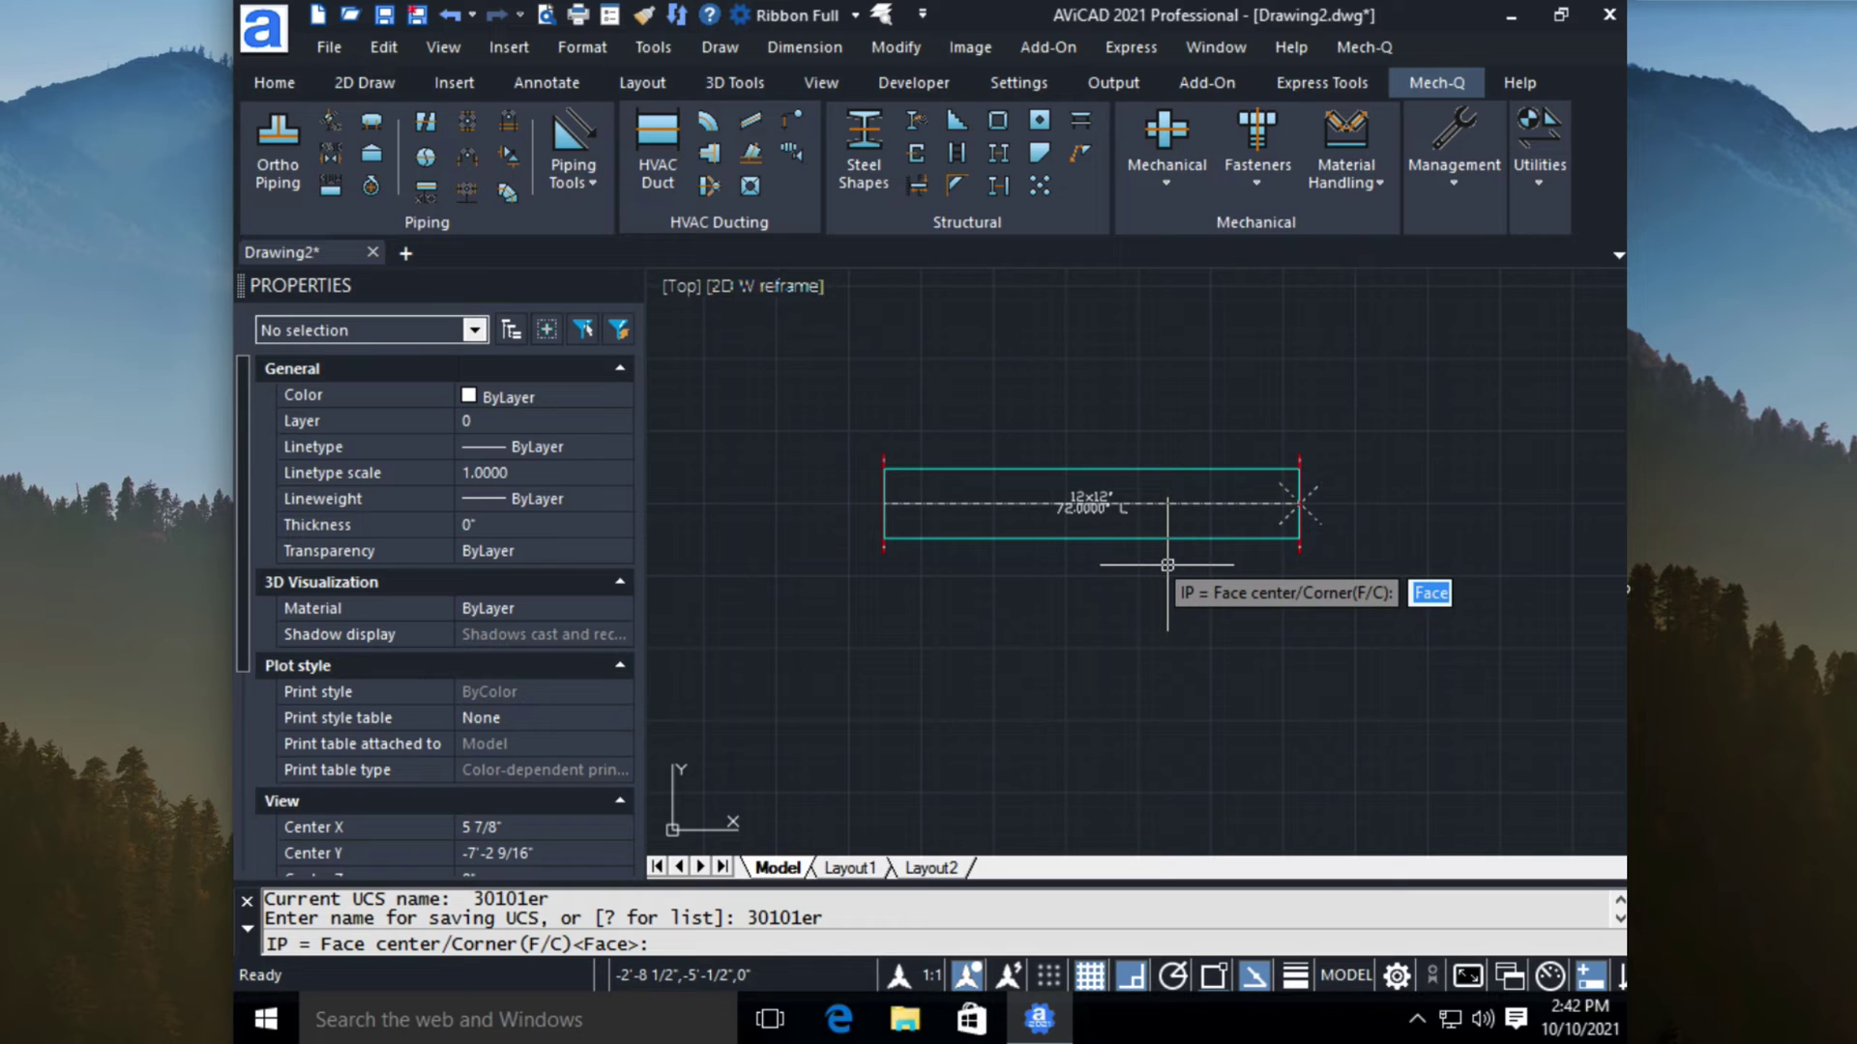
key(Return)
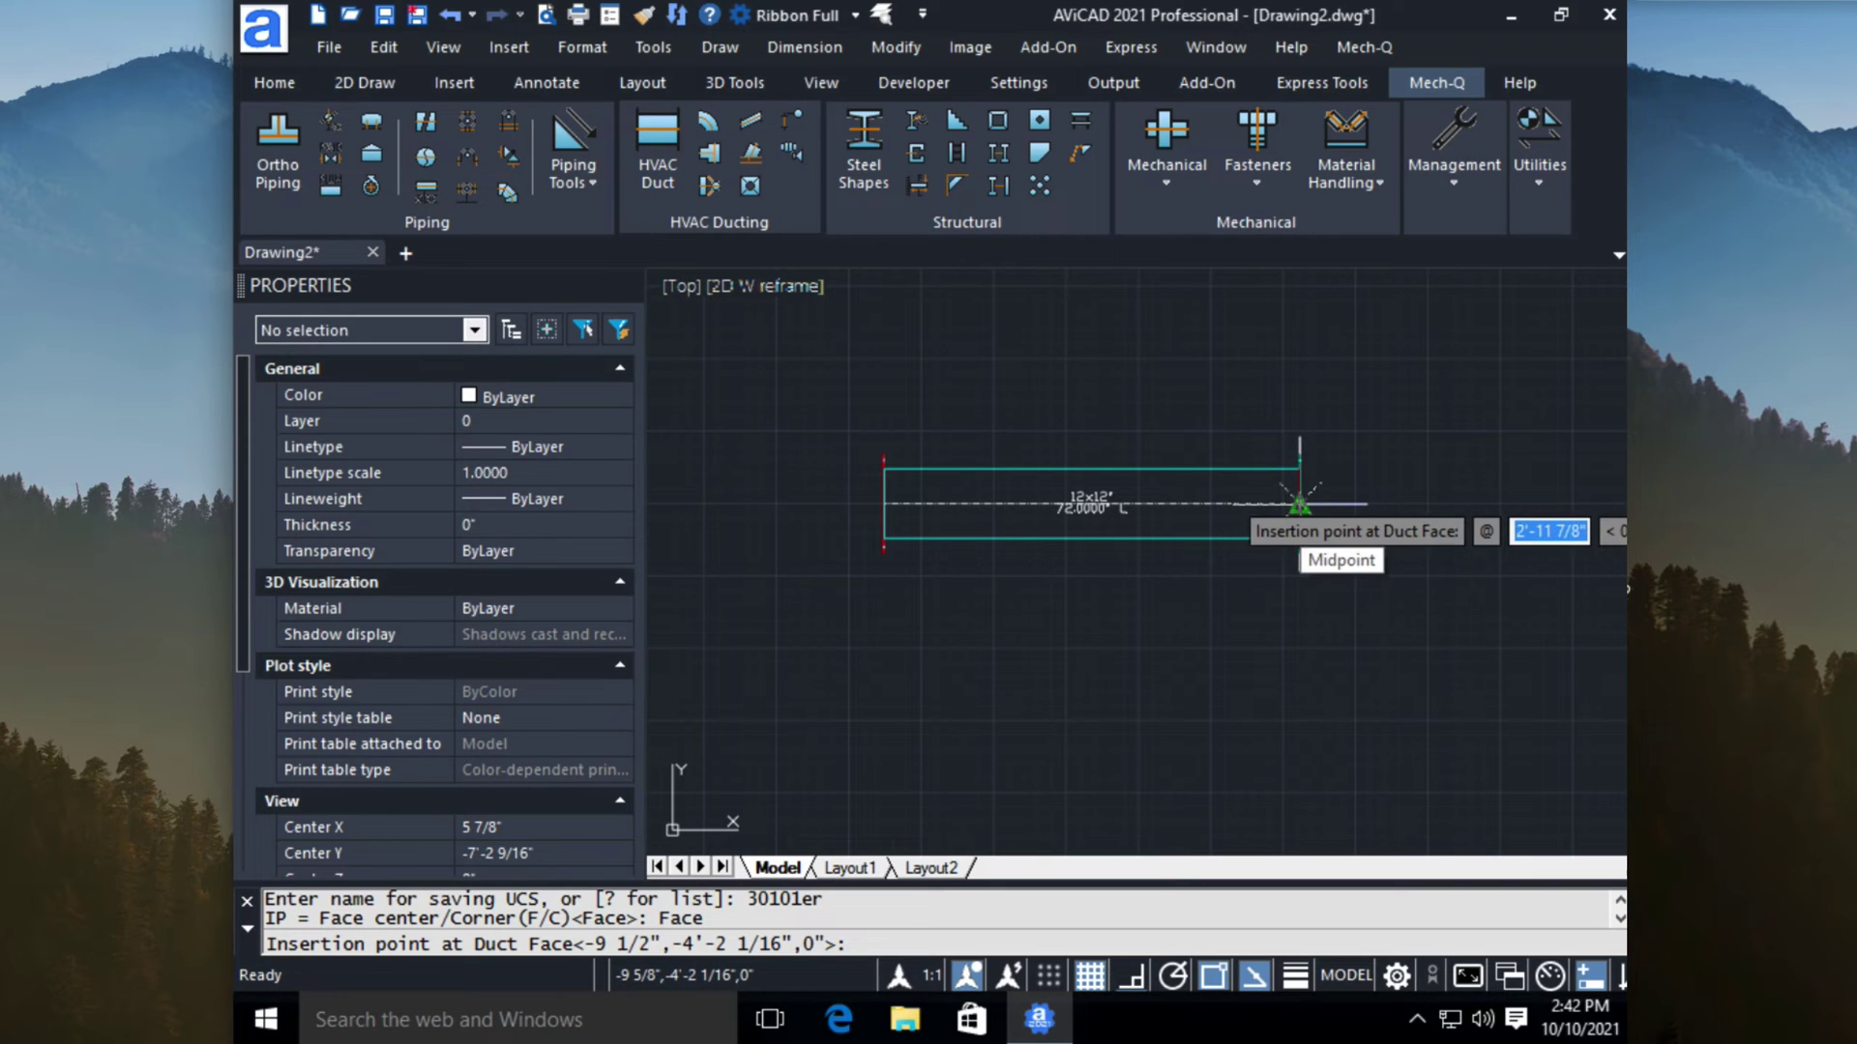
click(1300, 503)
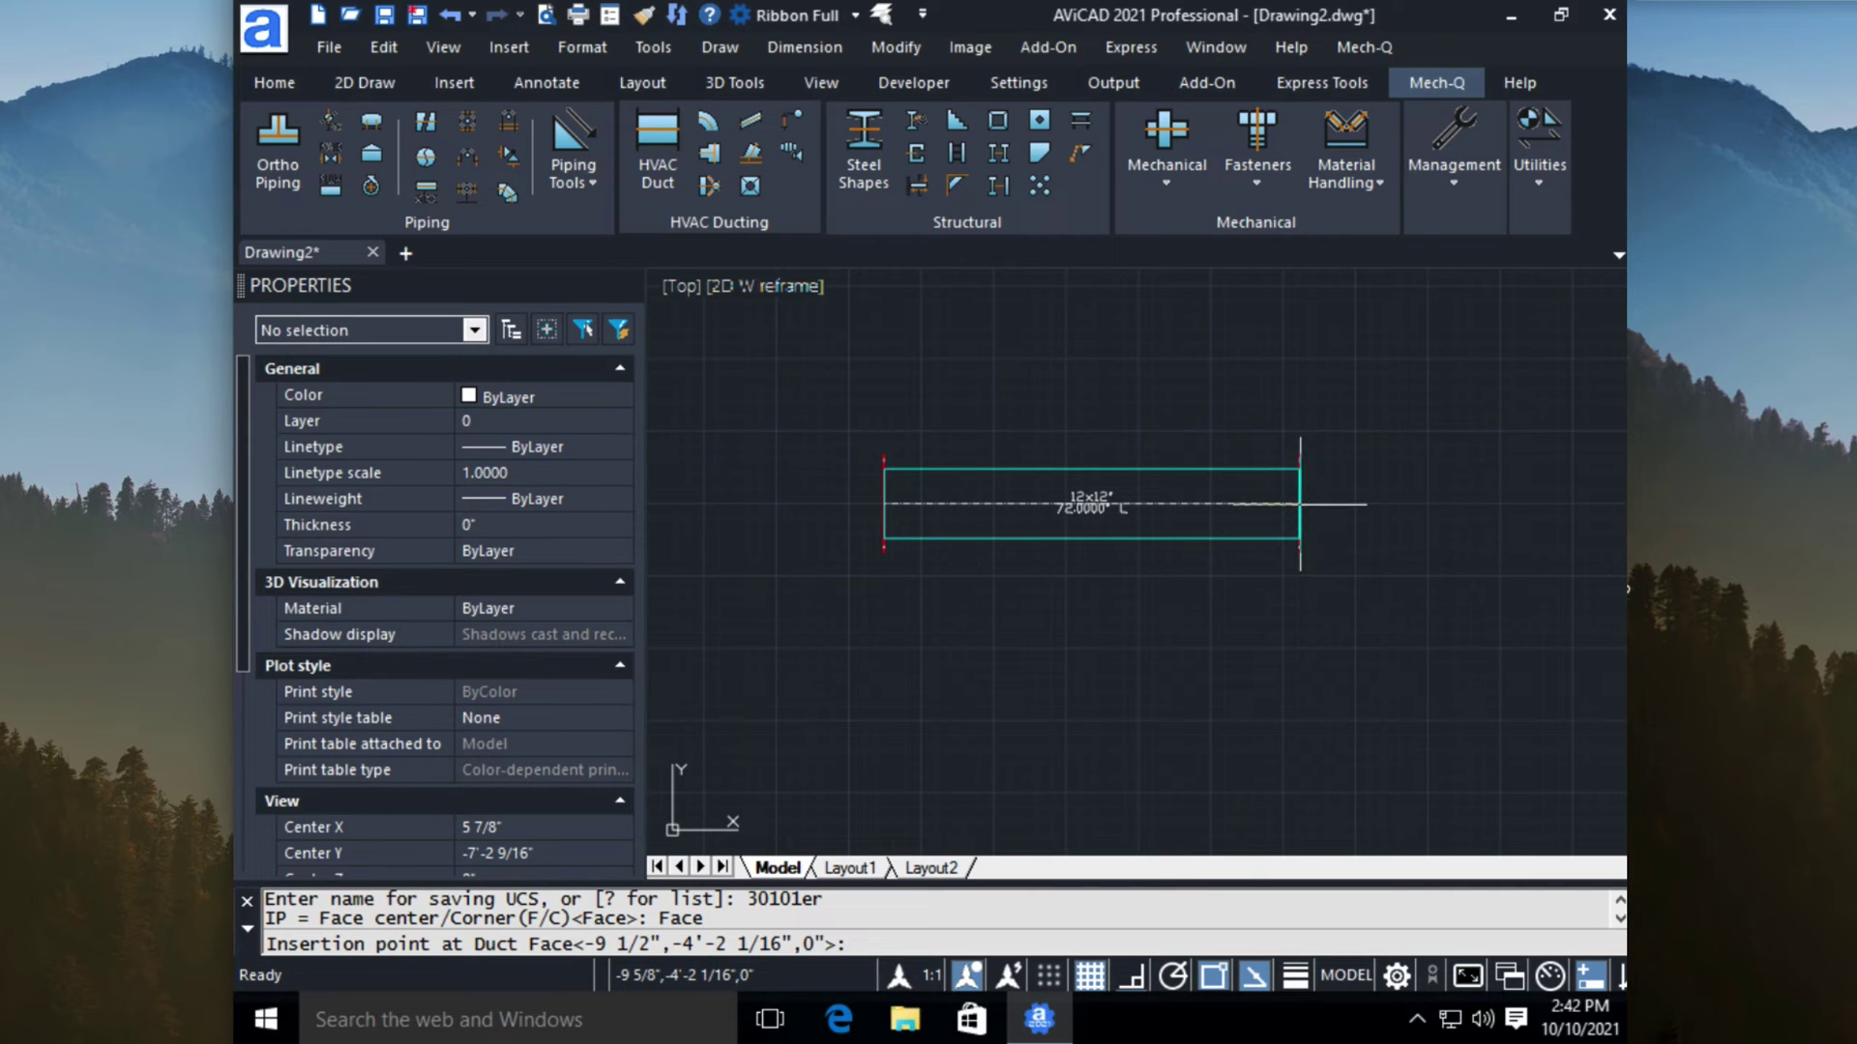
click(1238, 503)
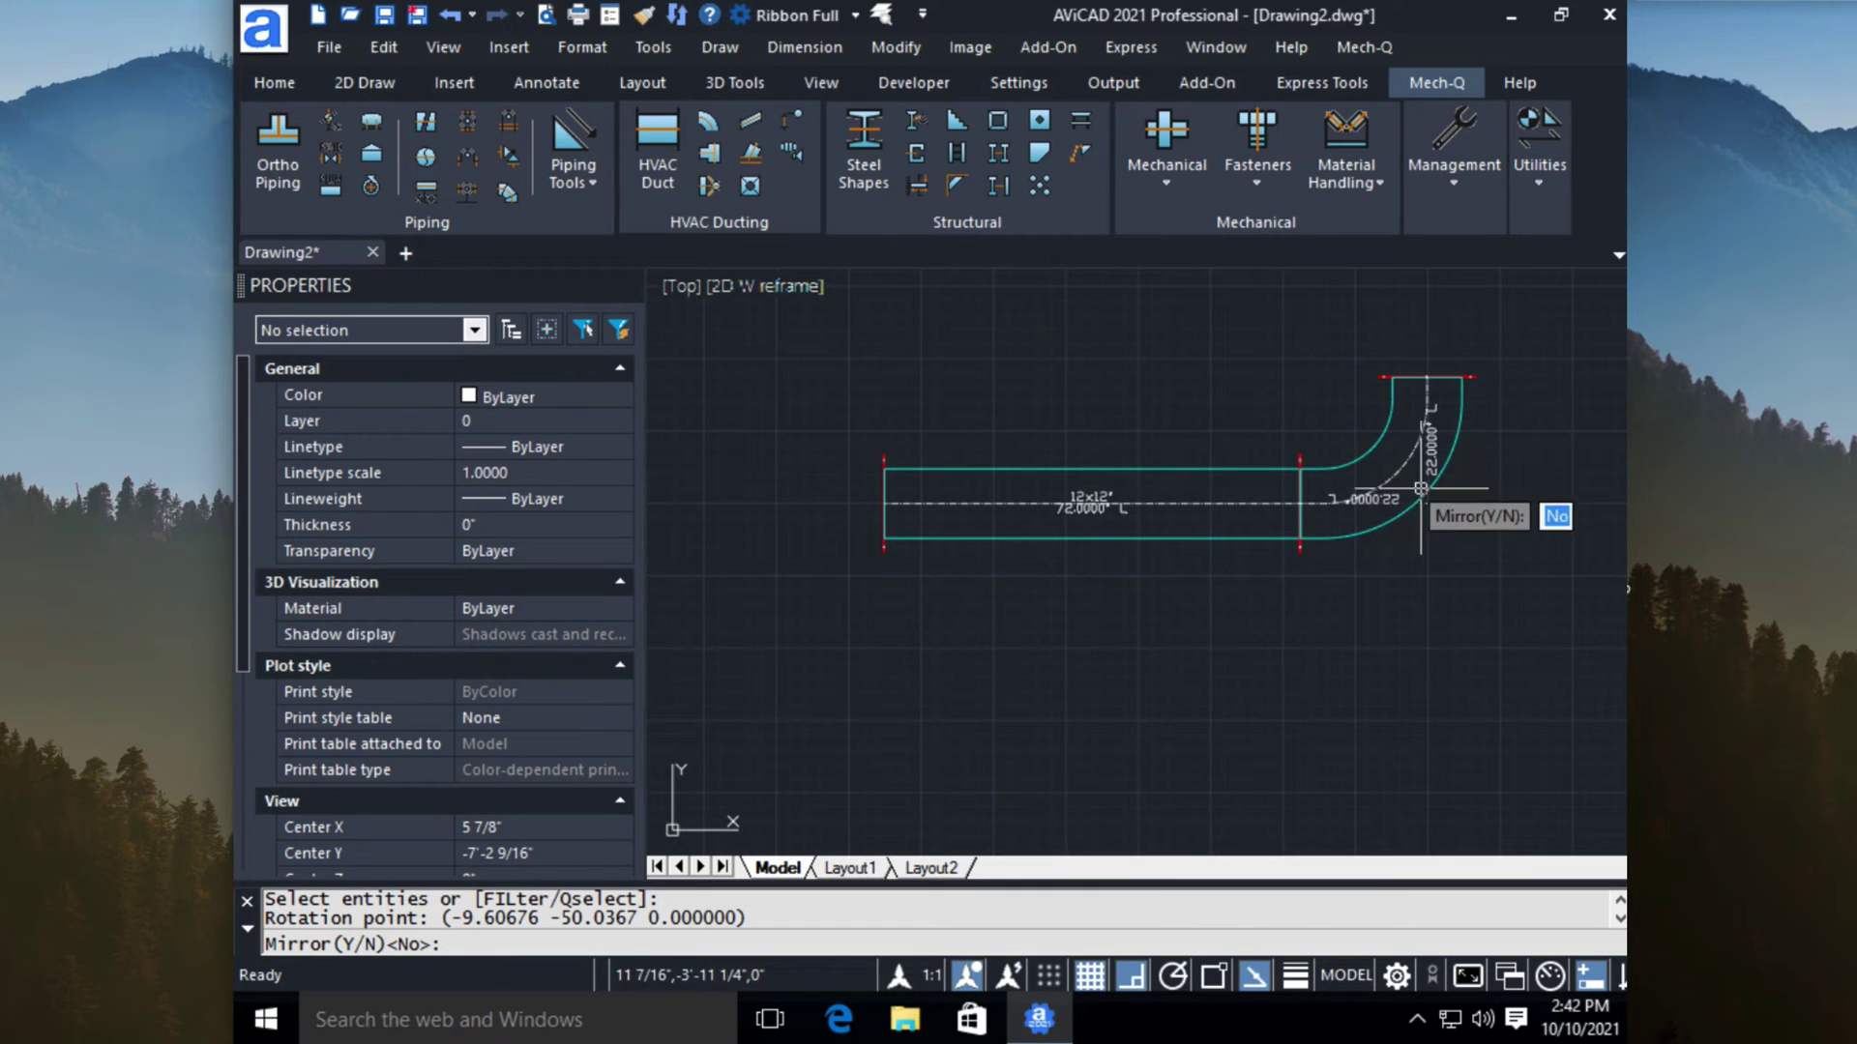
middle_drag(1369, 519, 1163, 620)
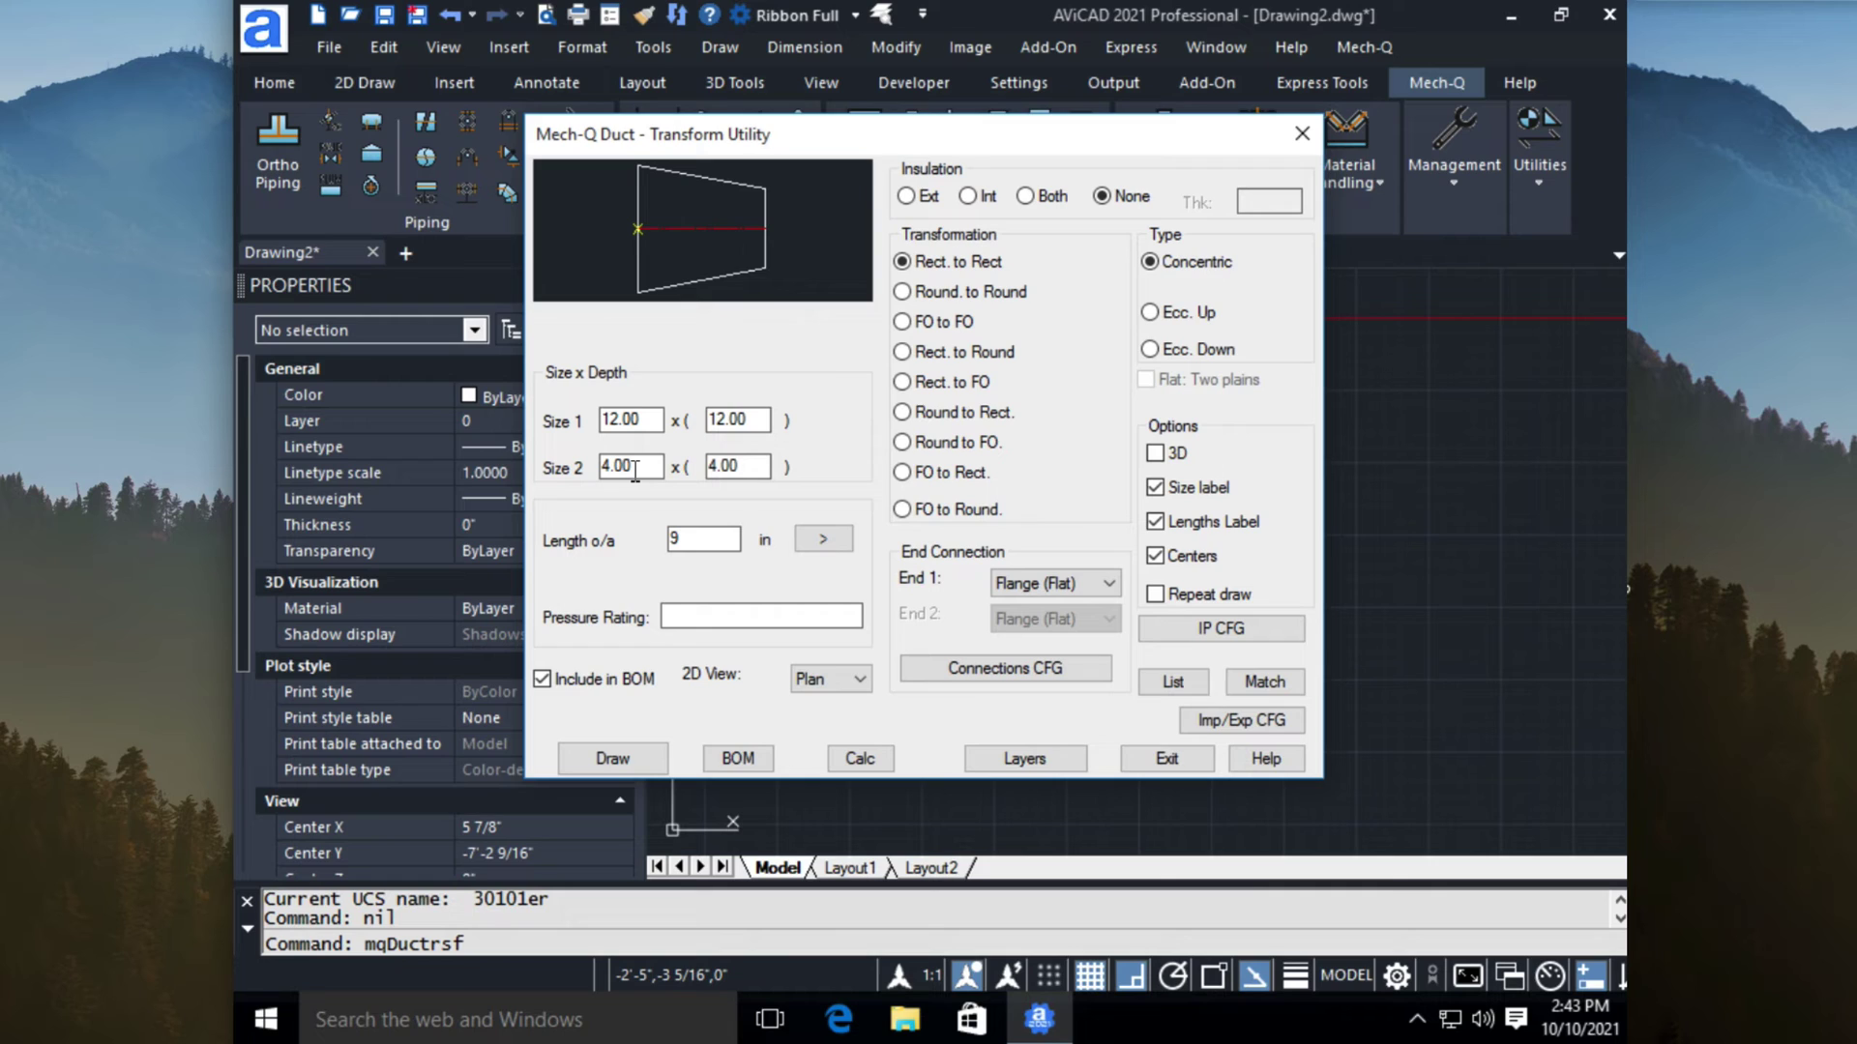
Step: Configure the concentric rectangular-to-rectangular transition with Size 2 of 8 x 8 and an overall length of 12 in
drag(636, 467, 564, 459)
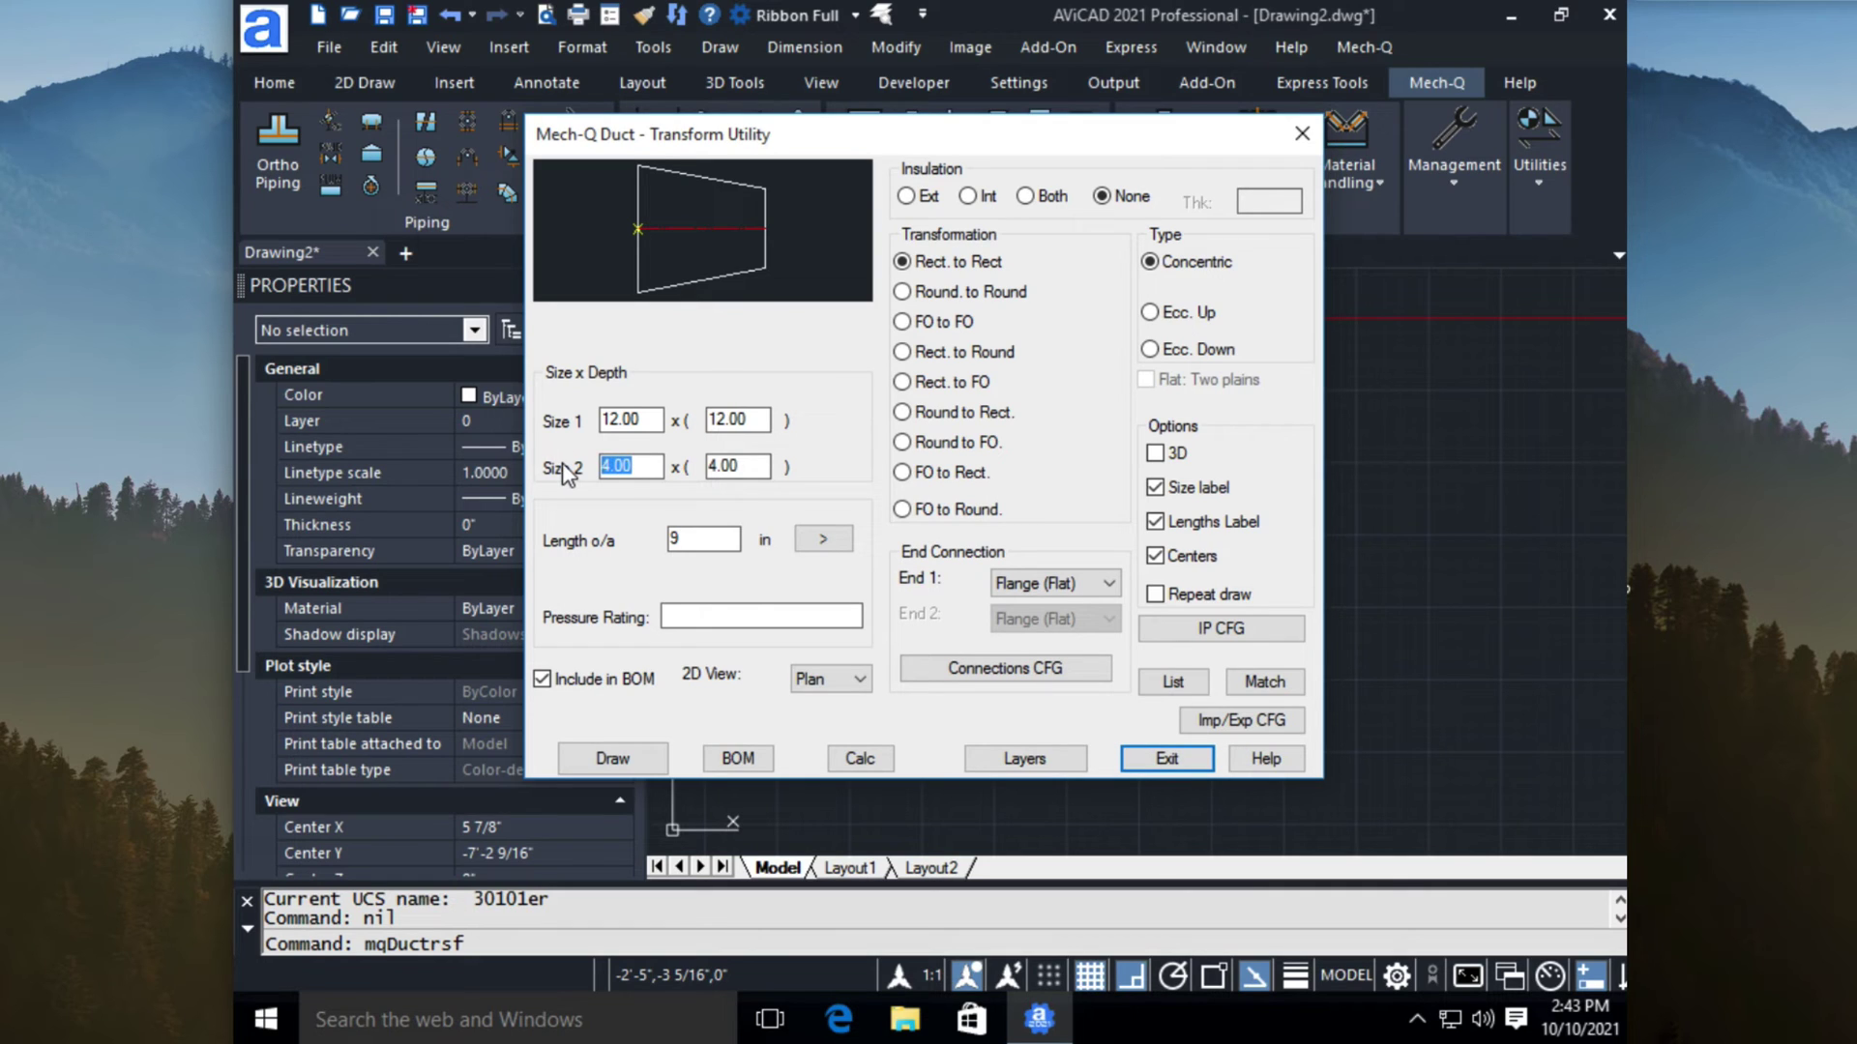
text(8.000)
key(Tab)
key(Delete)
key(Delete)
text(8)
click(688, 544)
double_click(689, 544)
text(12)
key(Tab)
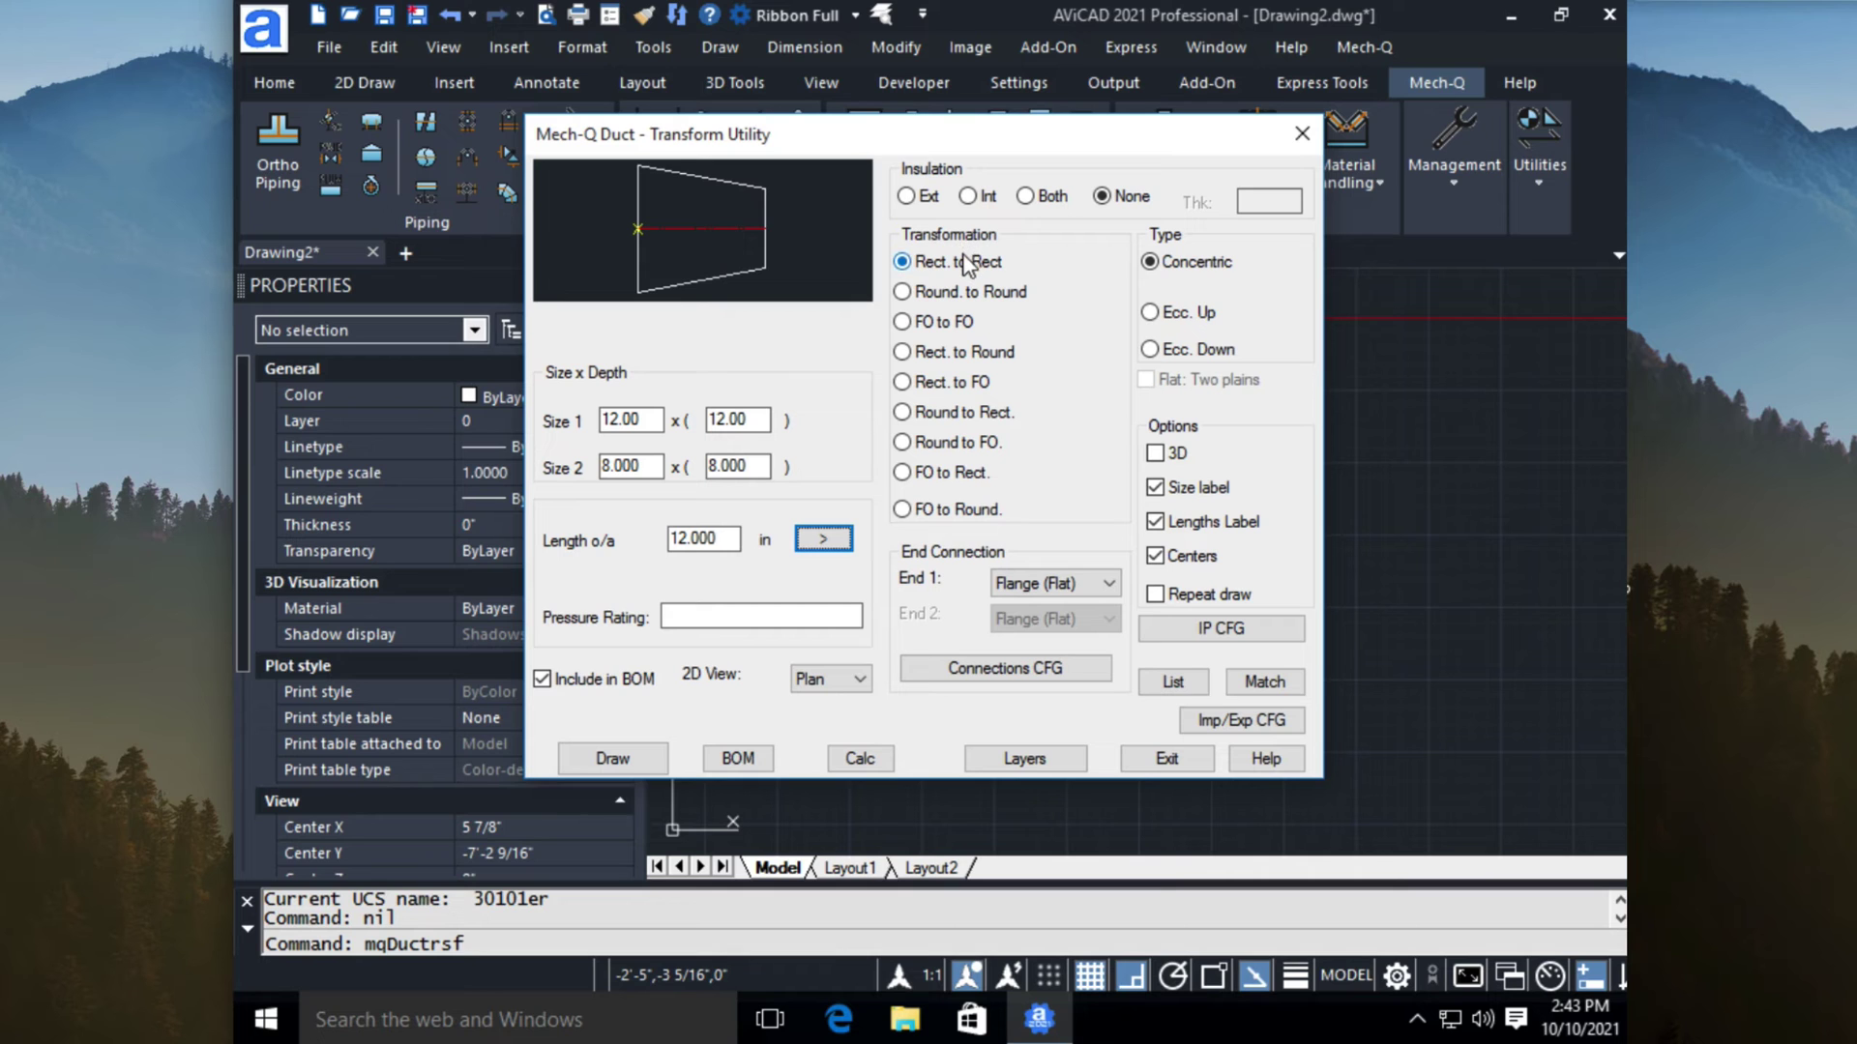
Step: Insert the transition at the center of the straight duct's left end, without gasket allowance, rotated 180 degrees so it extends away from the duct
click(646, 758)
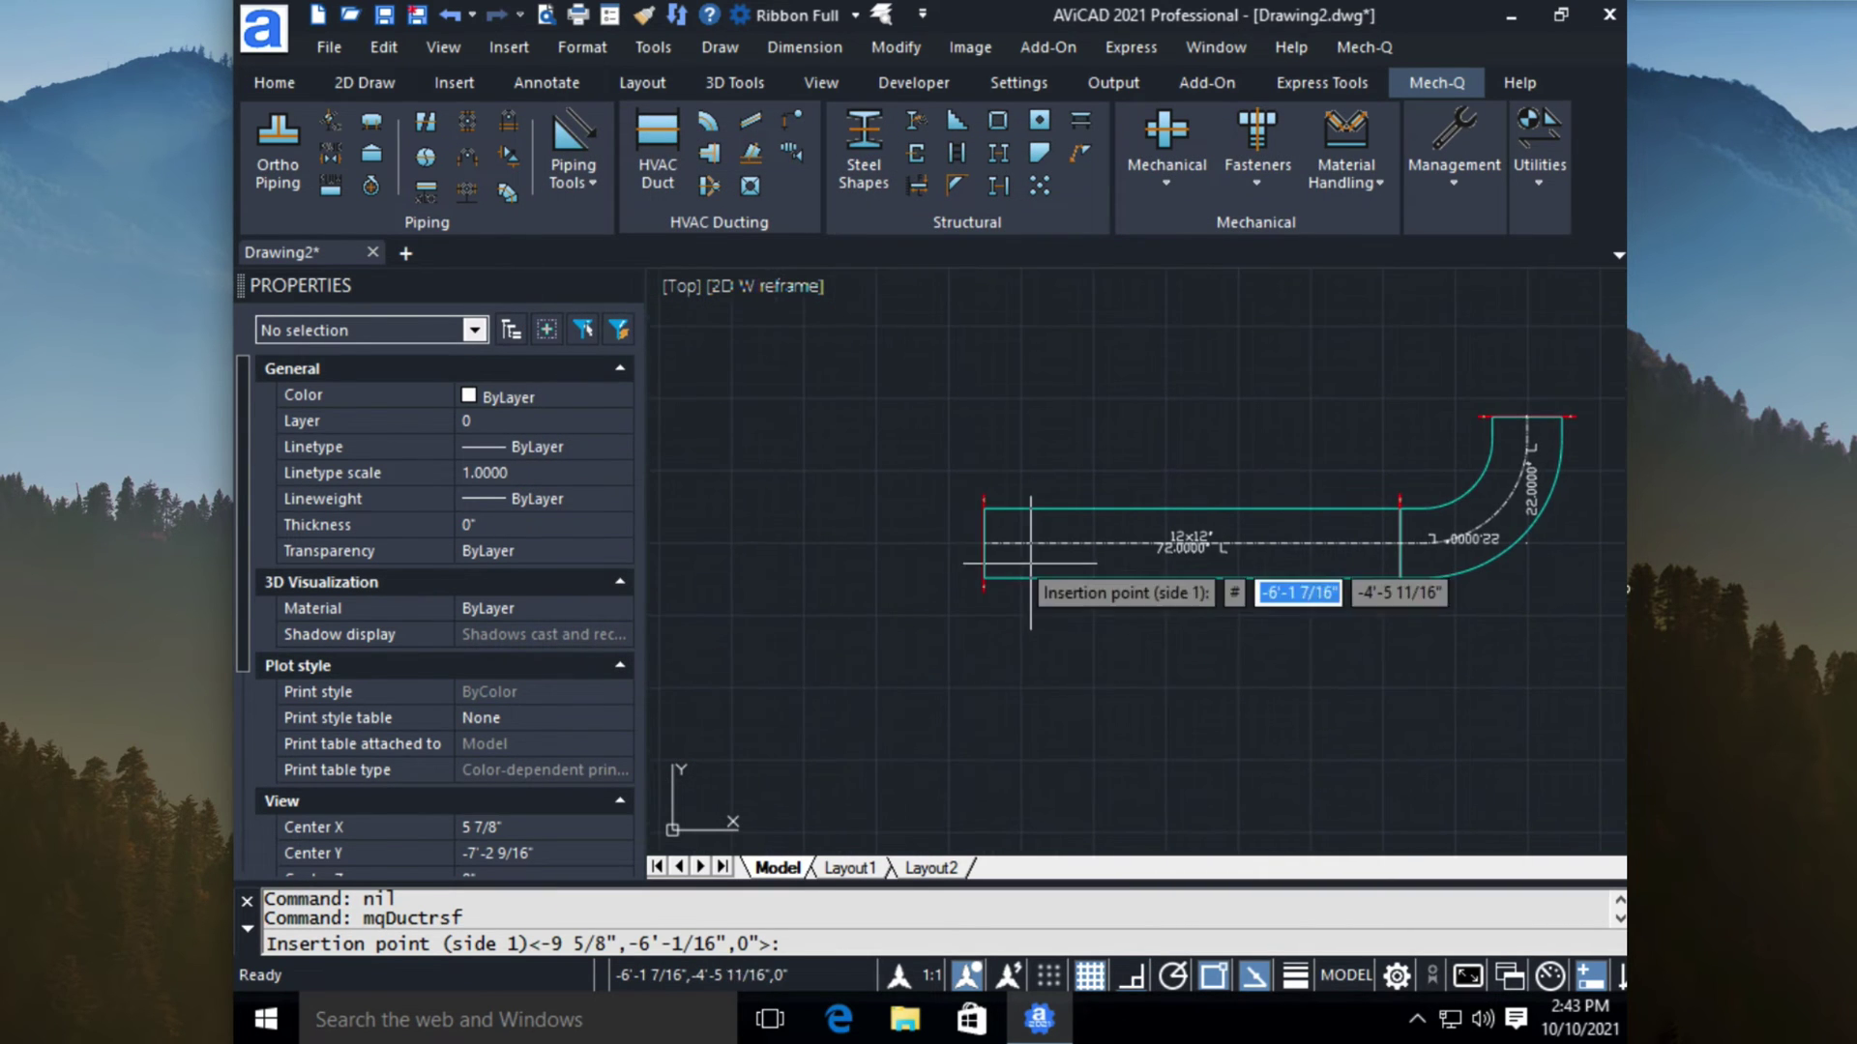
scroll(948, 564, up, 4)
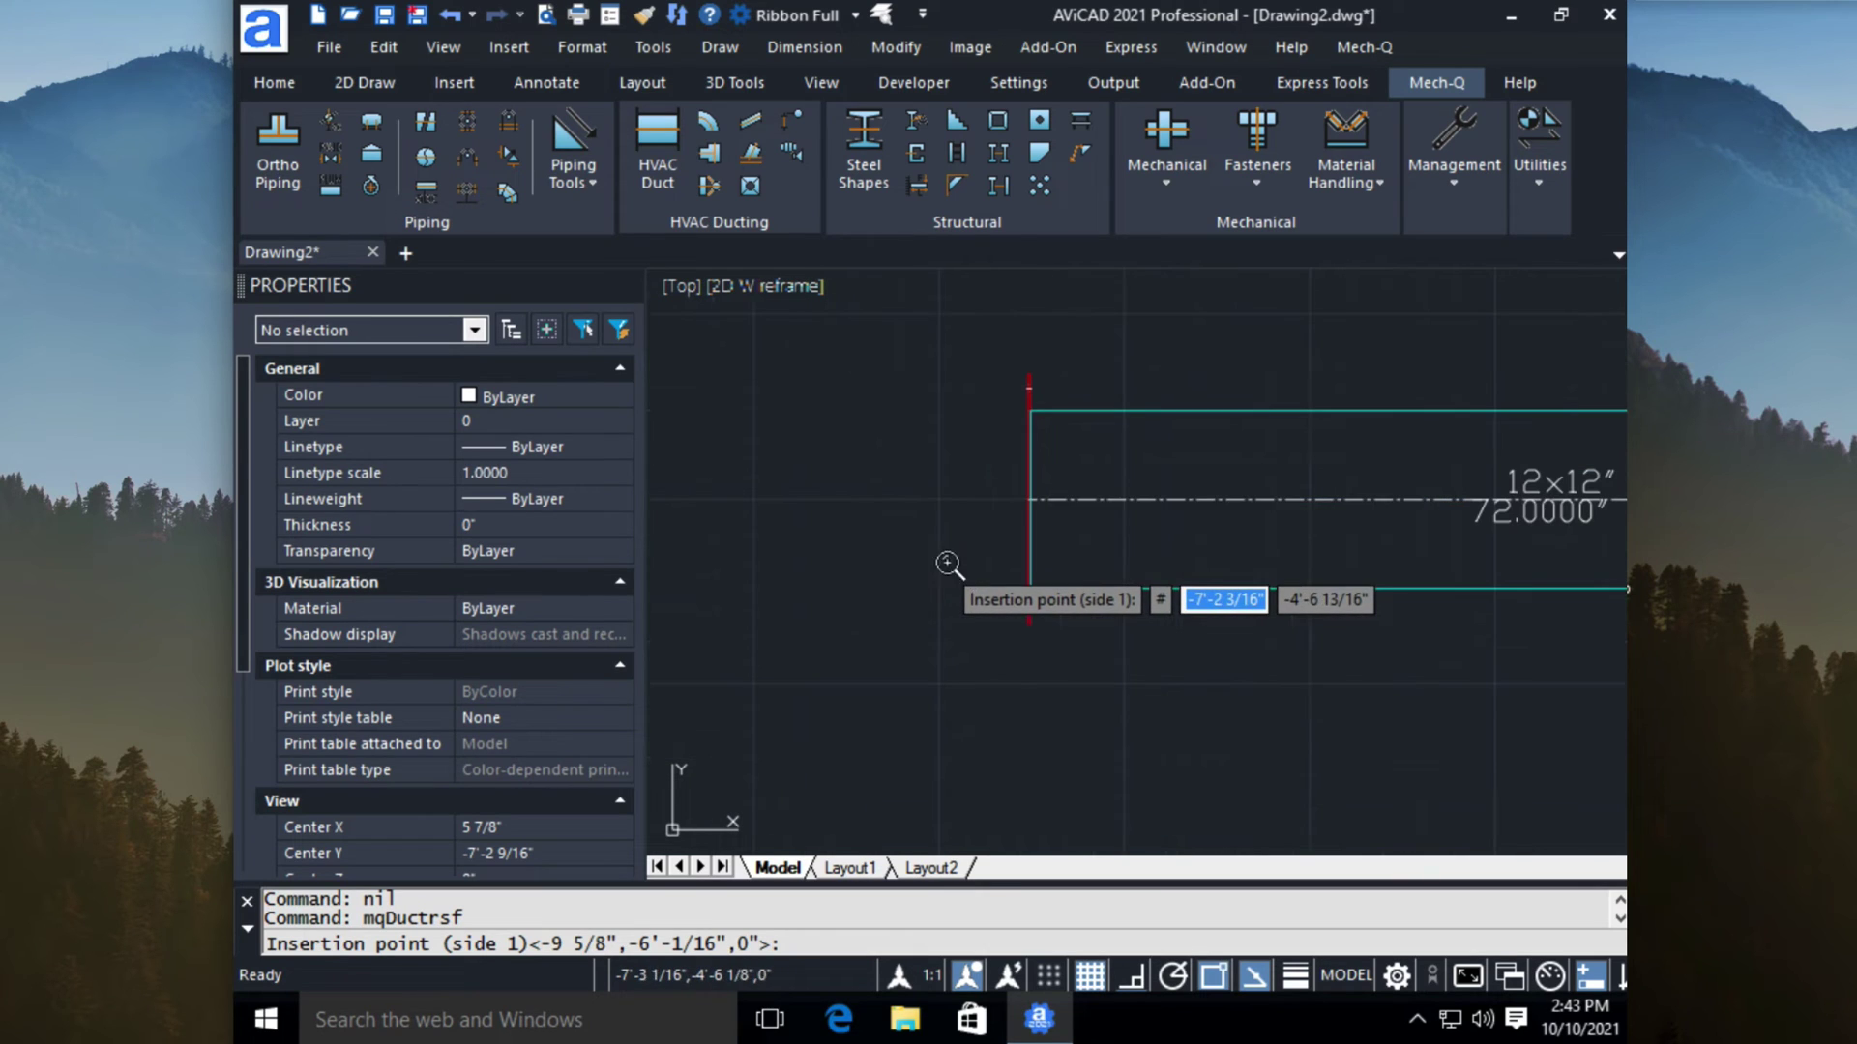
click(1027, 500)
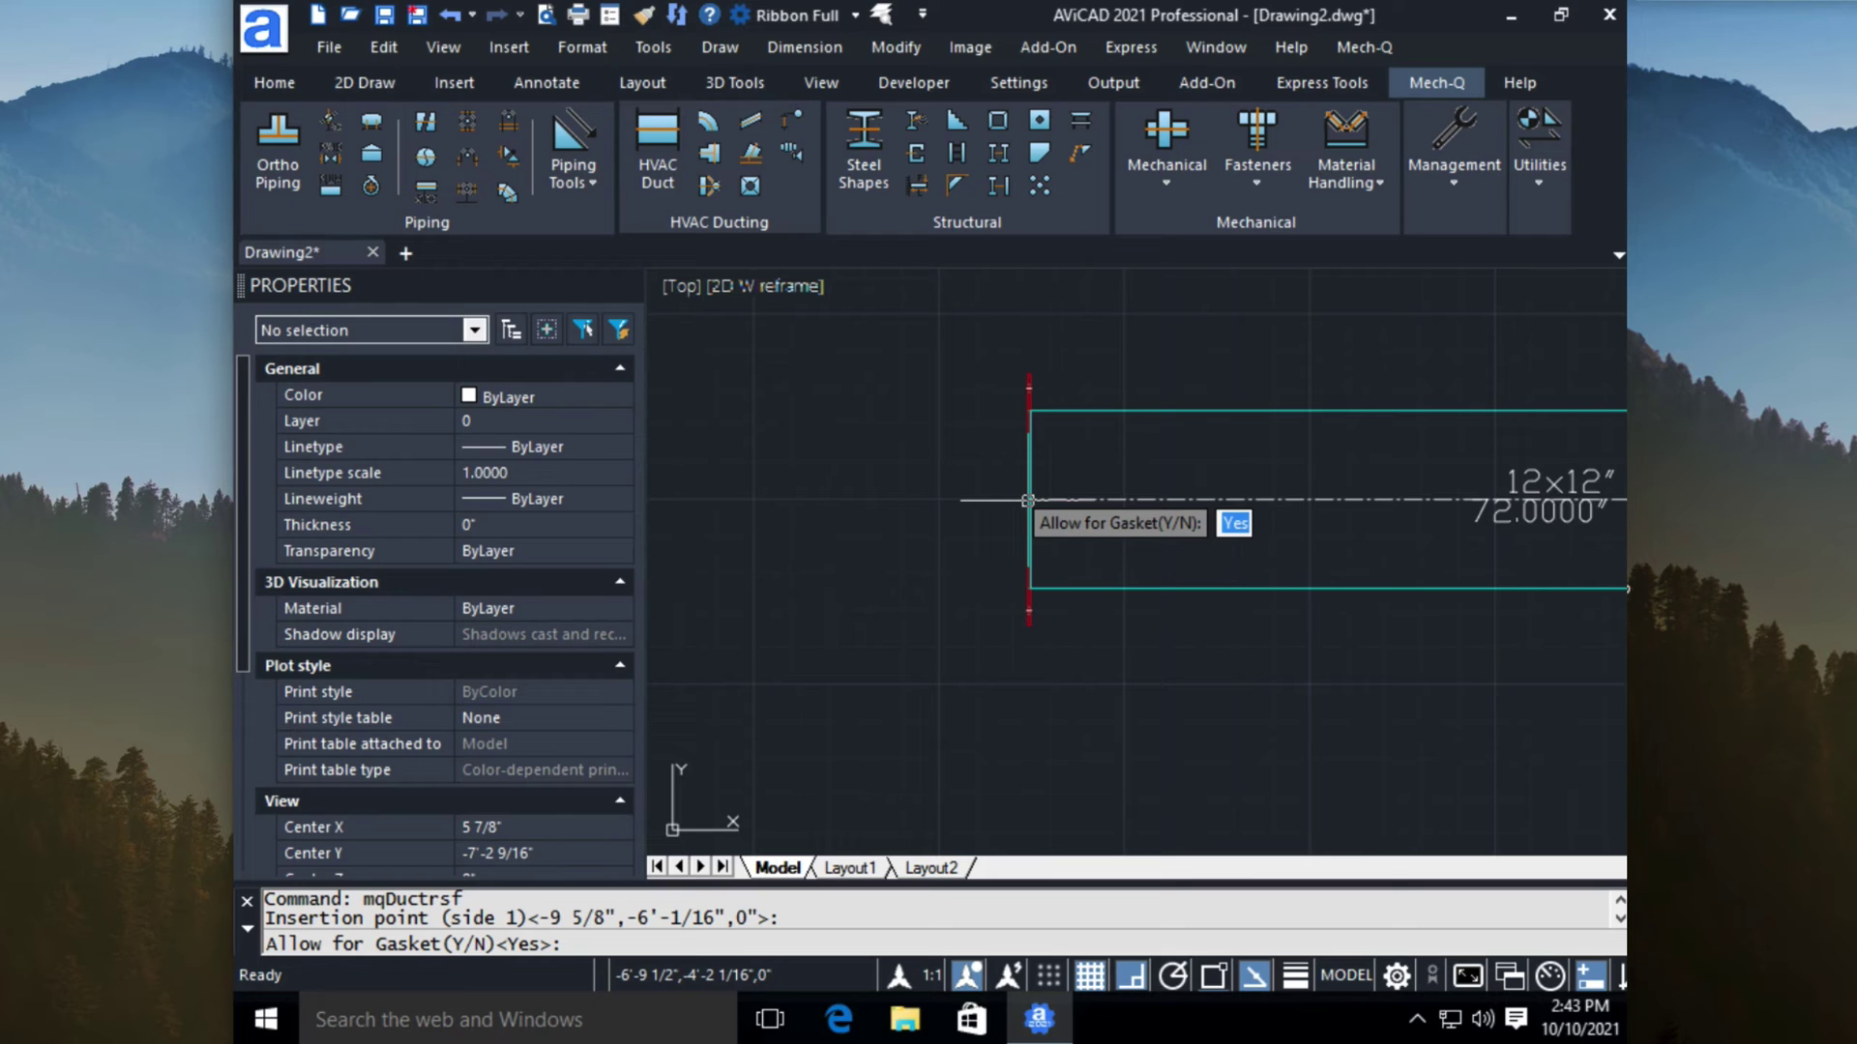
text(n)
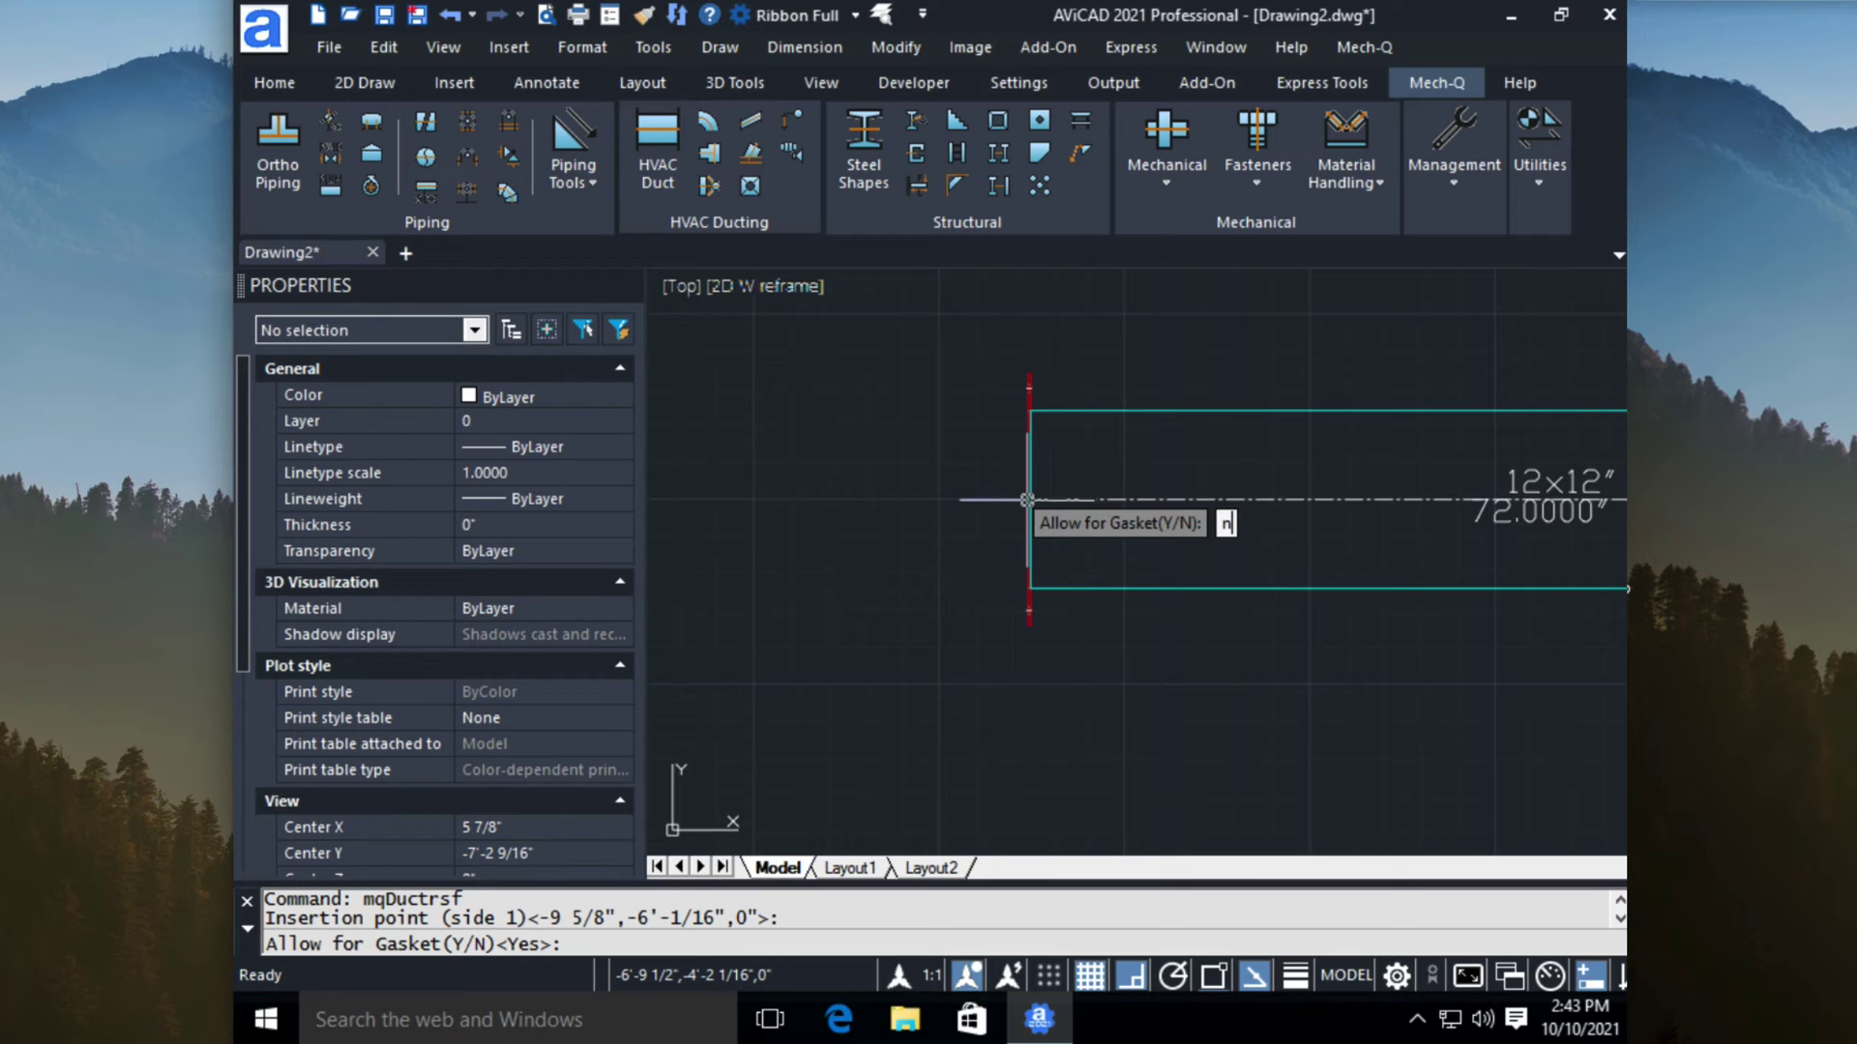
key(Return)
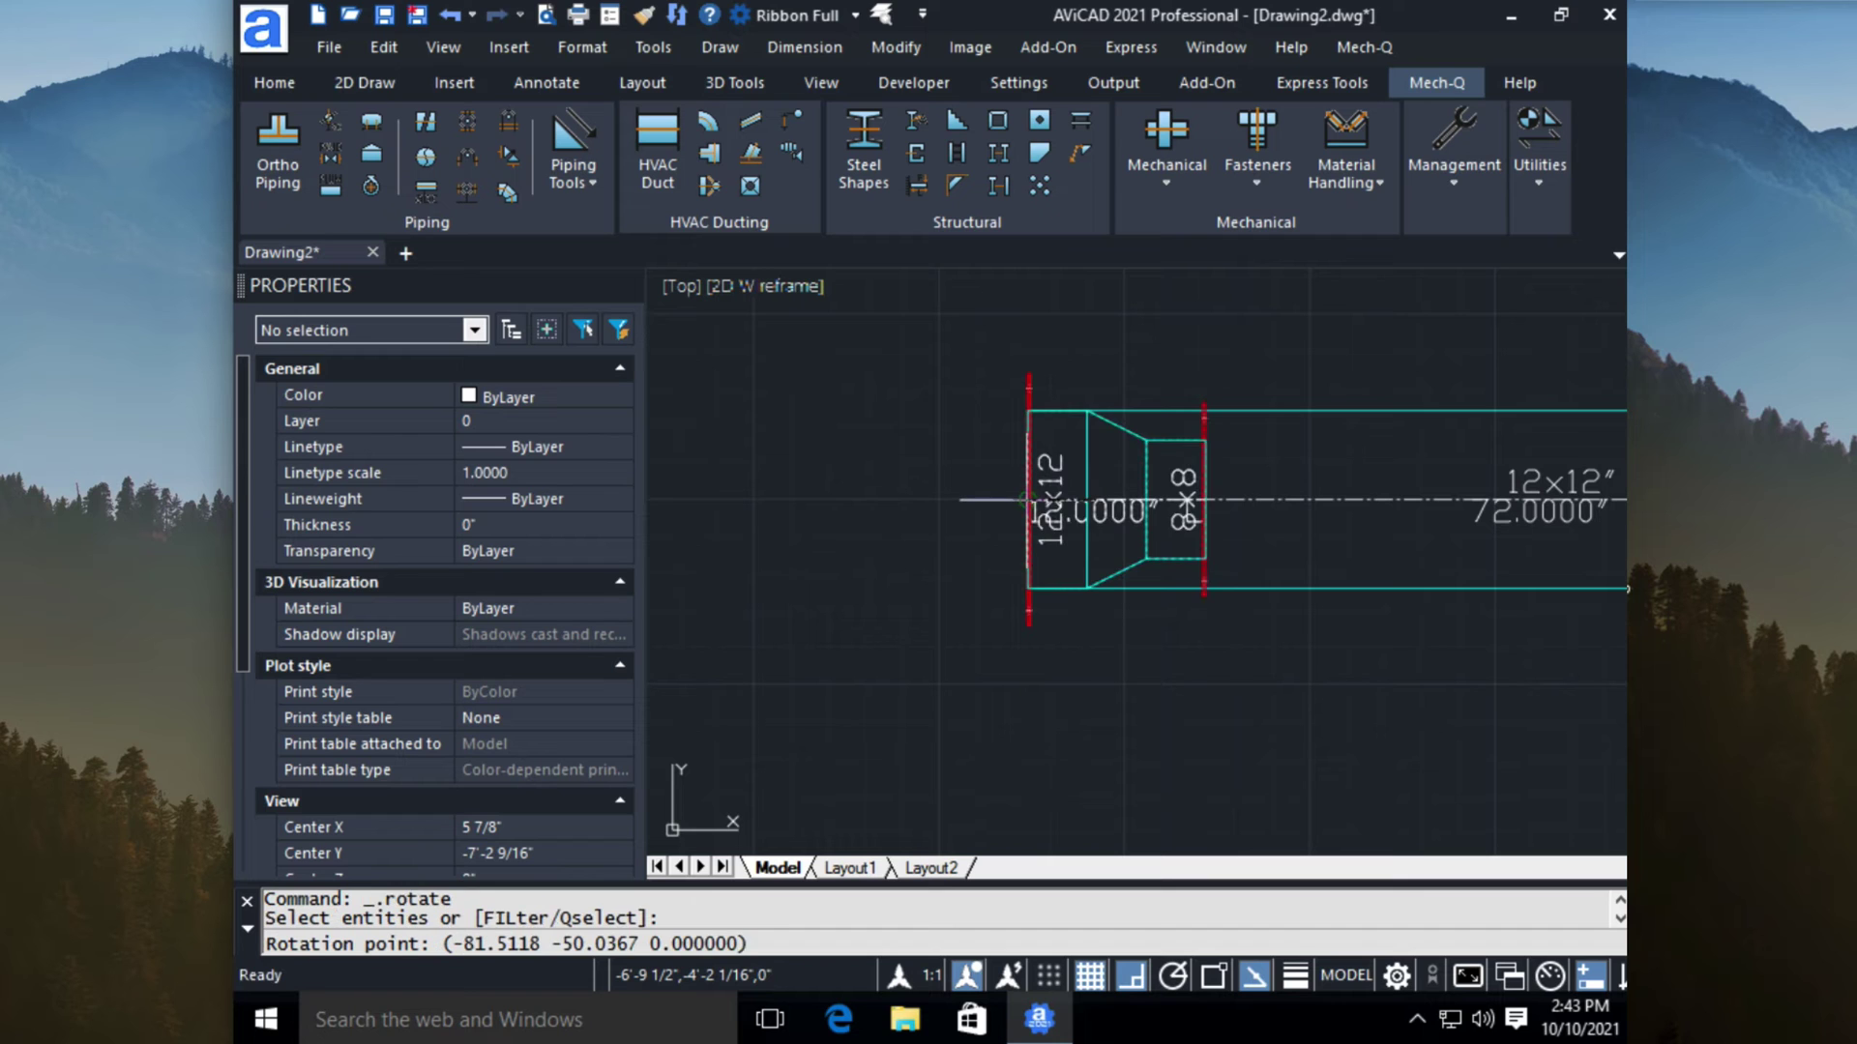
scroll(1184, 501, up, 6)
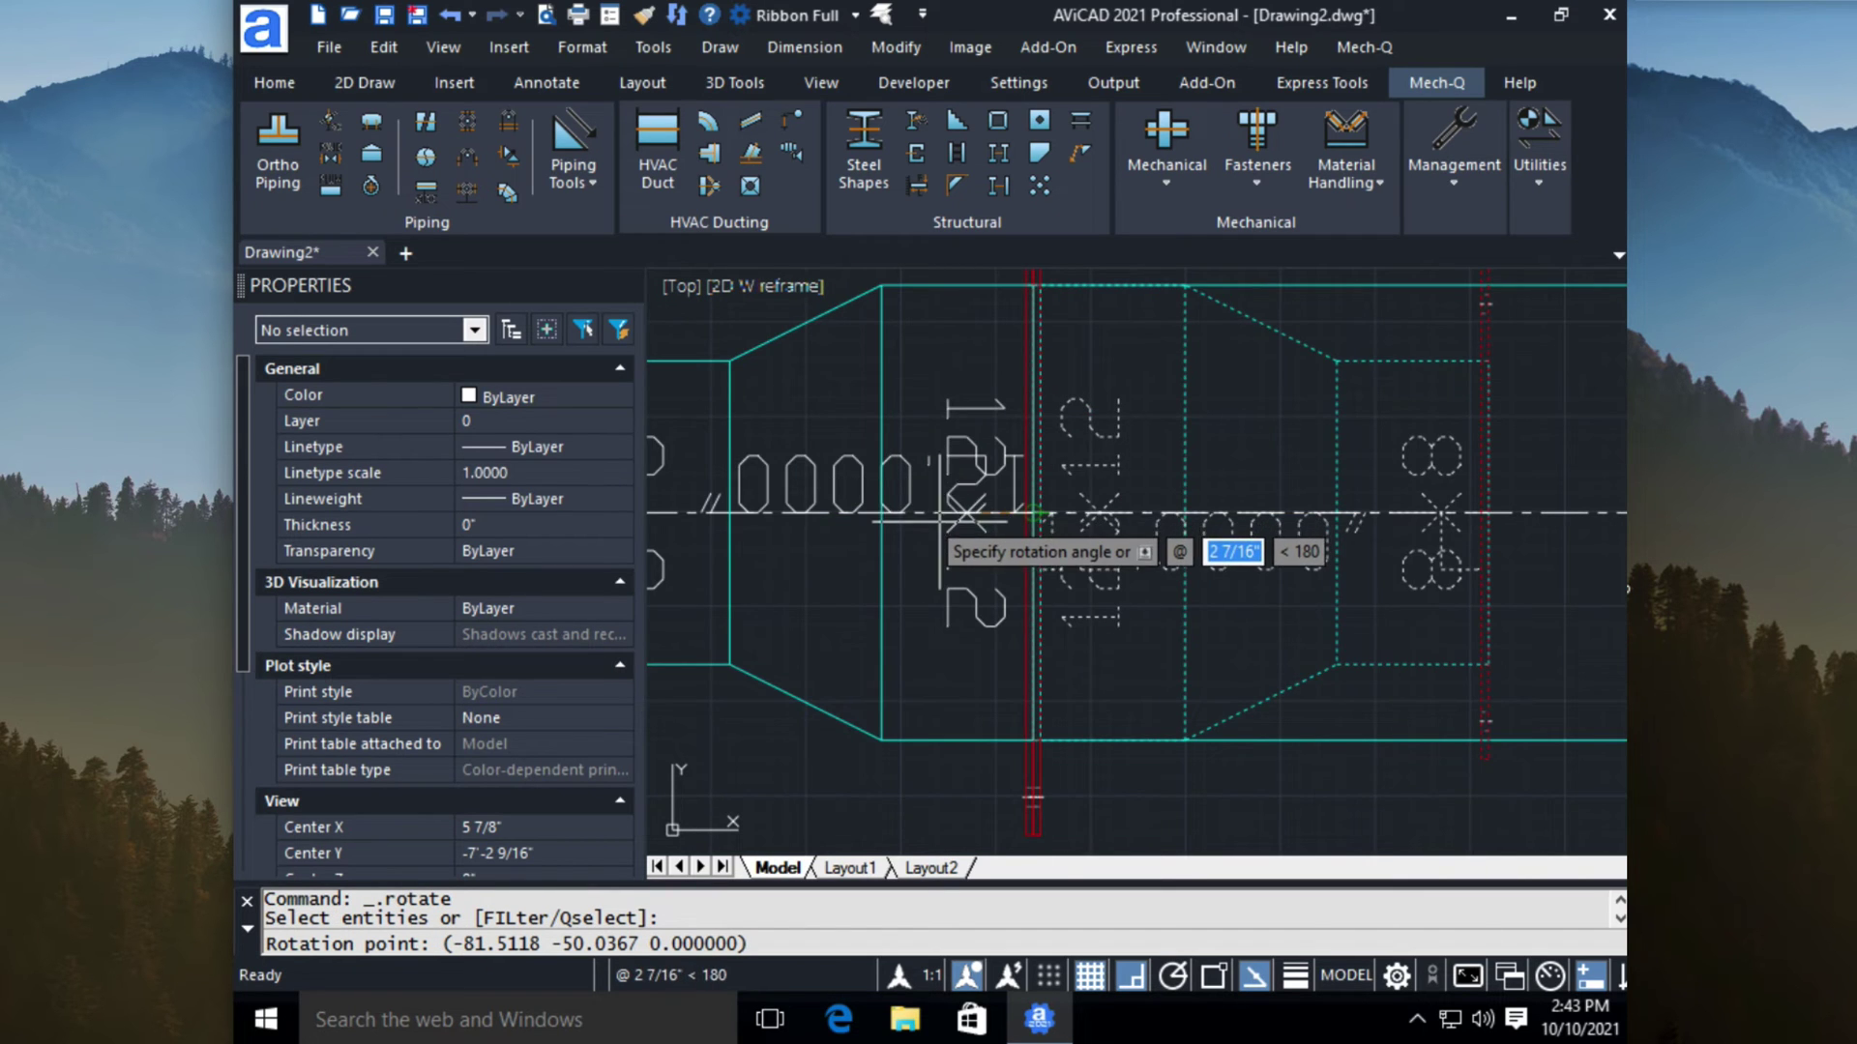
scroll(1184, 501, down, 6)
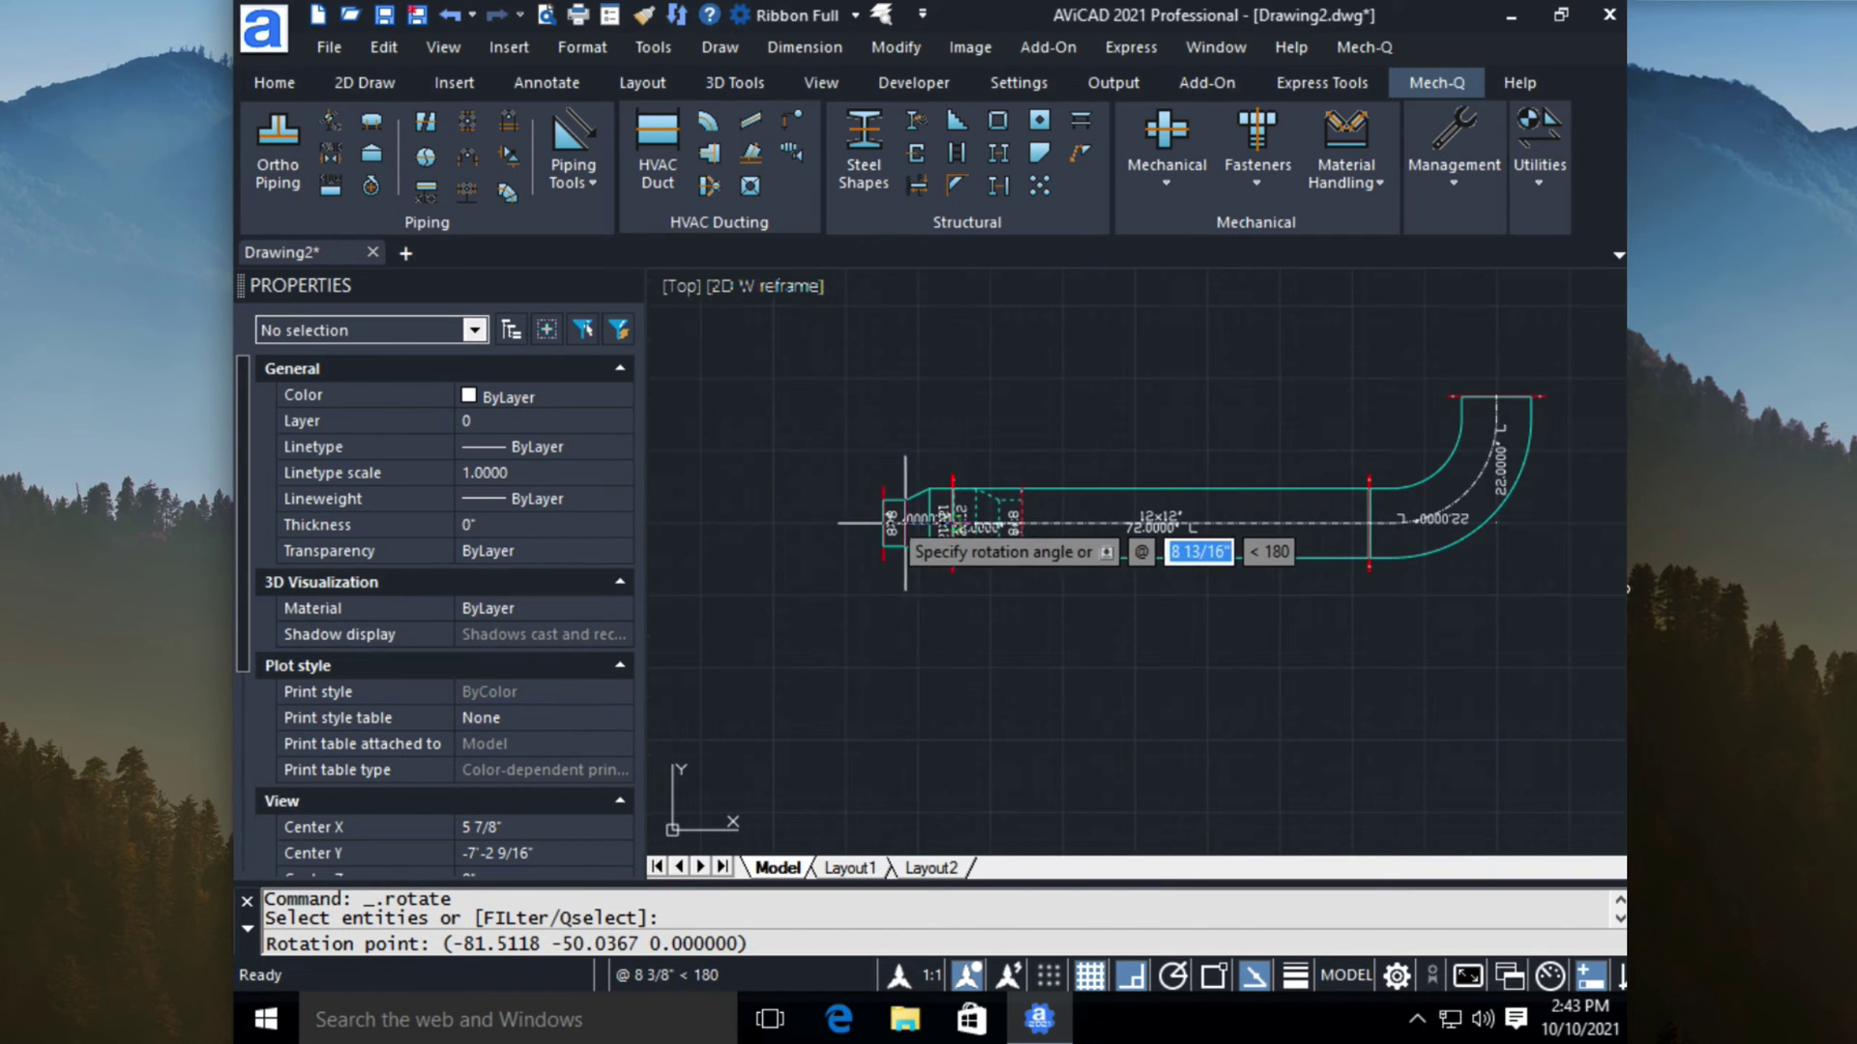
click(849, 416)
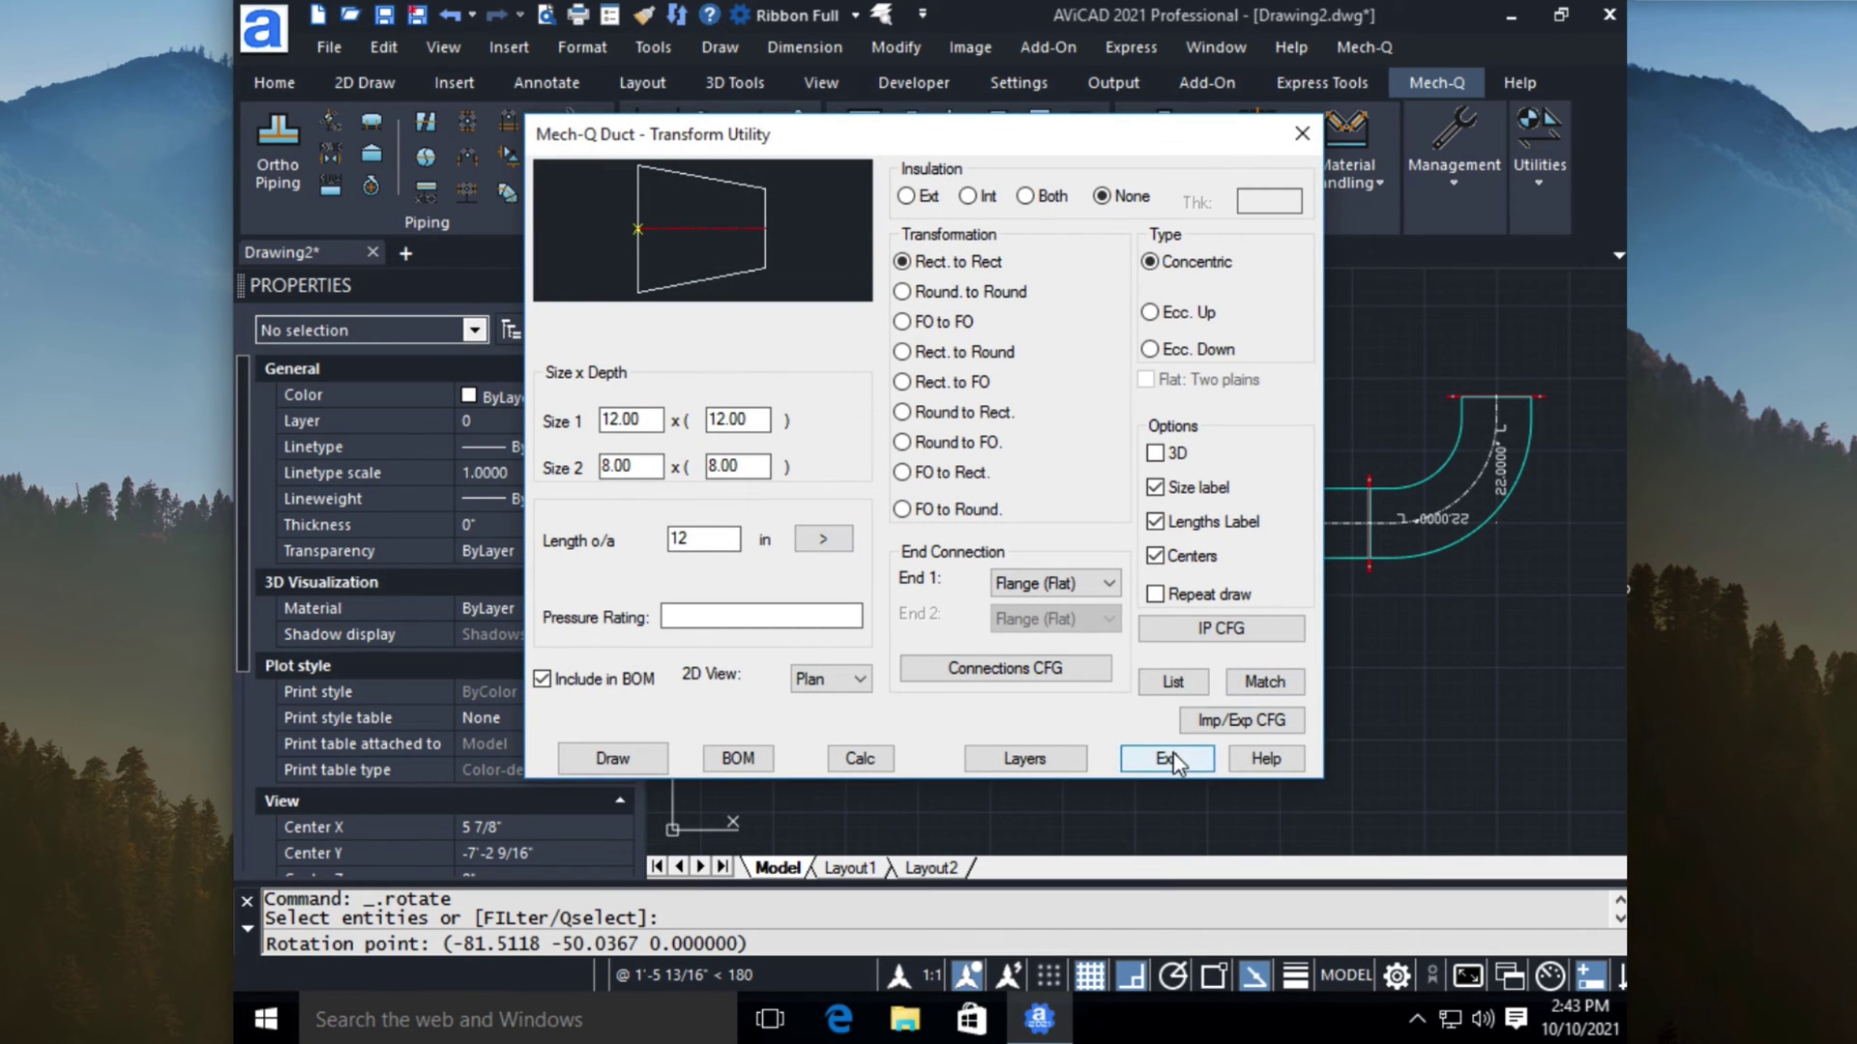
click(1167, 759)
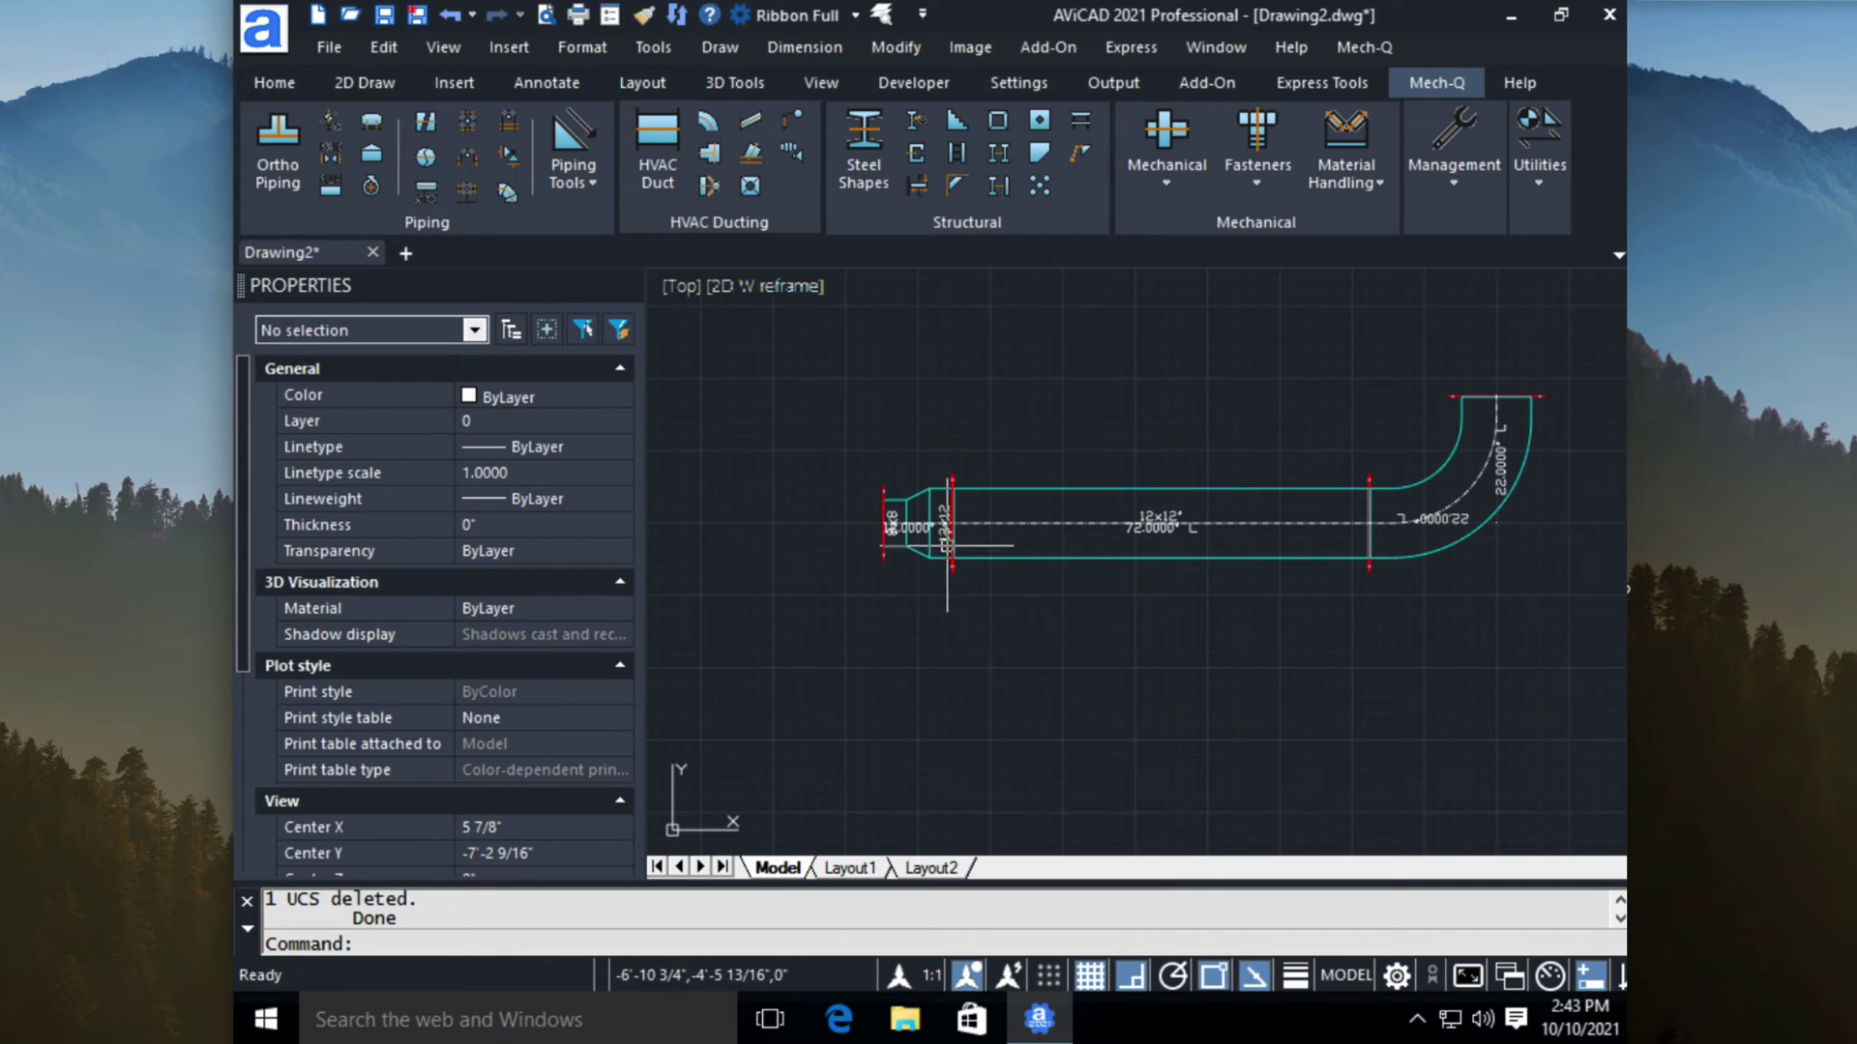
Step: Move the transition's 12.0000" L length label to clear space just below the fitting
scroll(938, 545, up, 4)
click(906, 526)
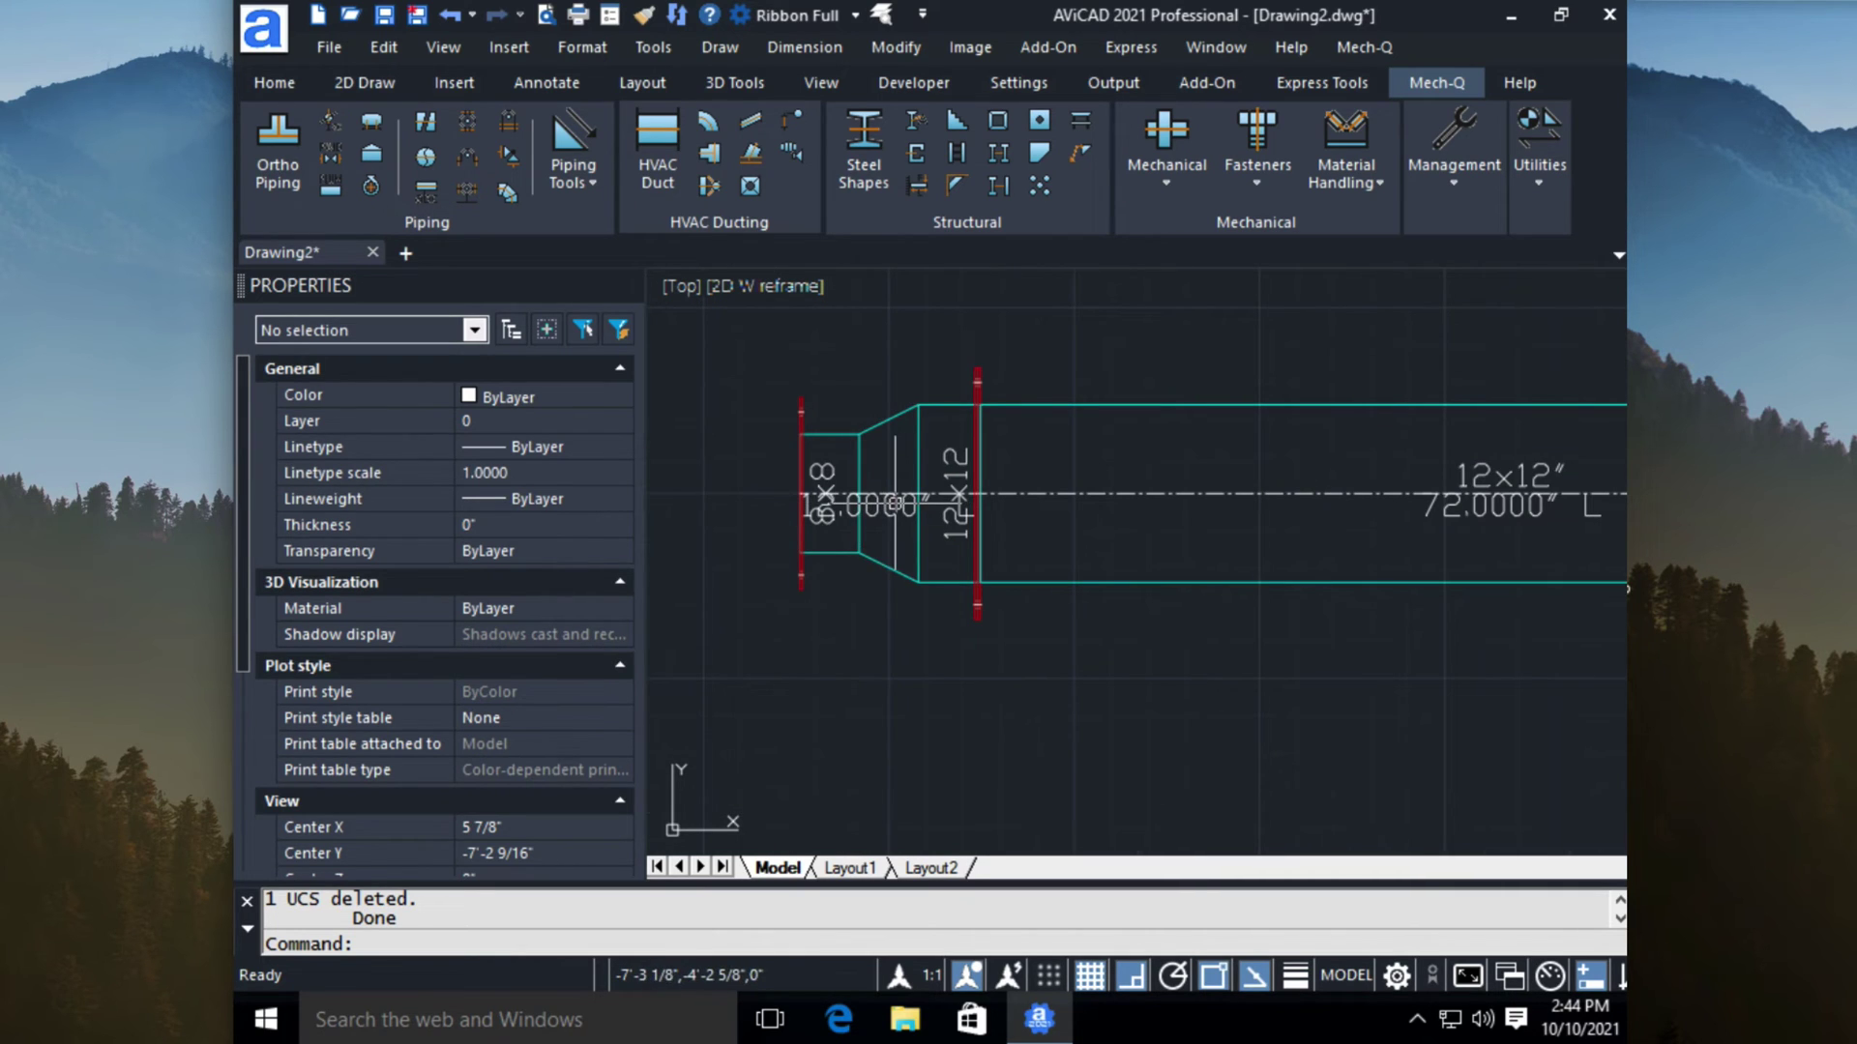
click(917, 523)
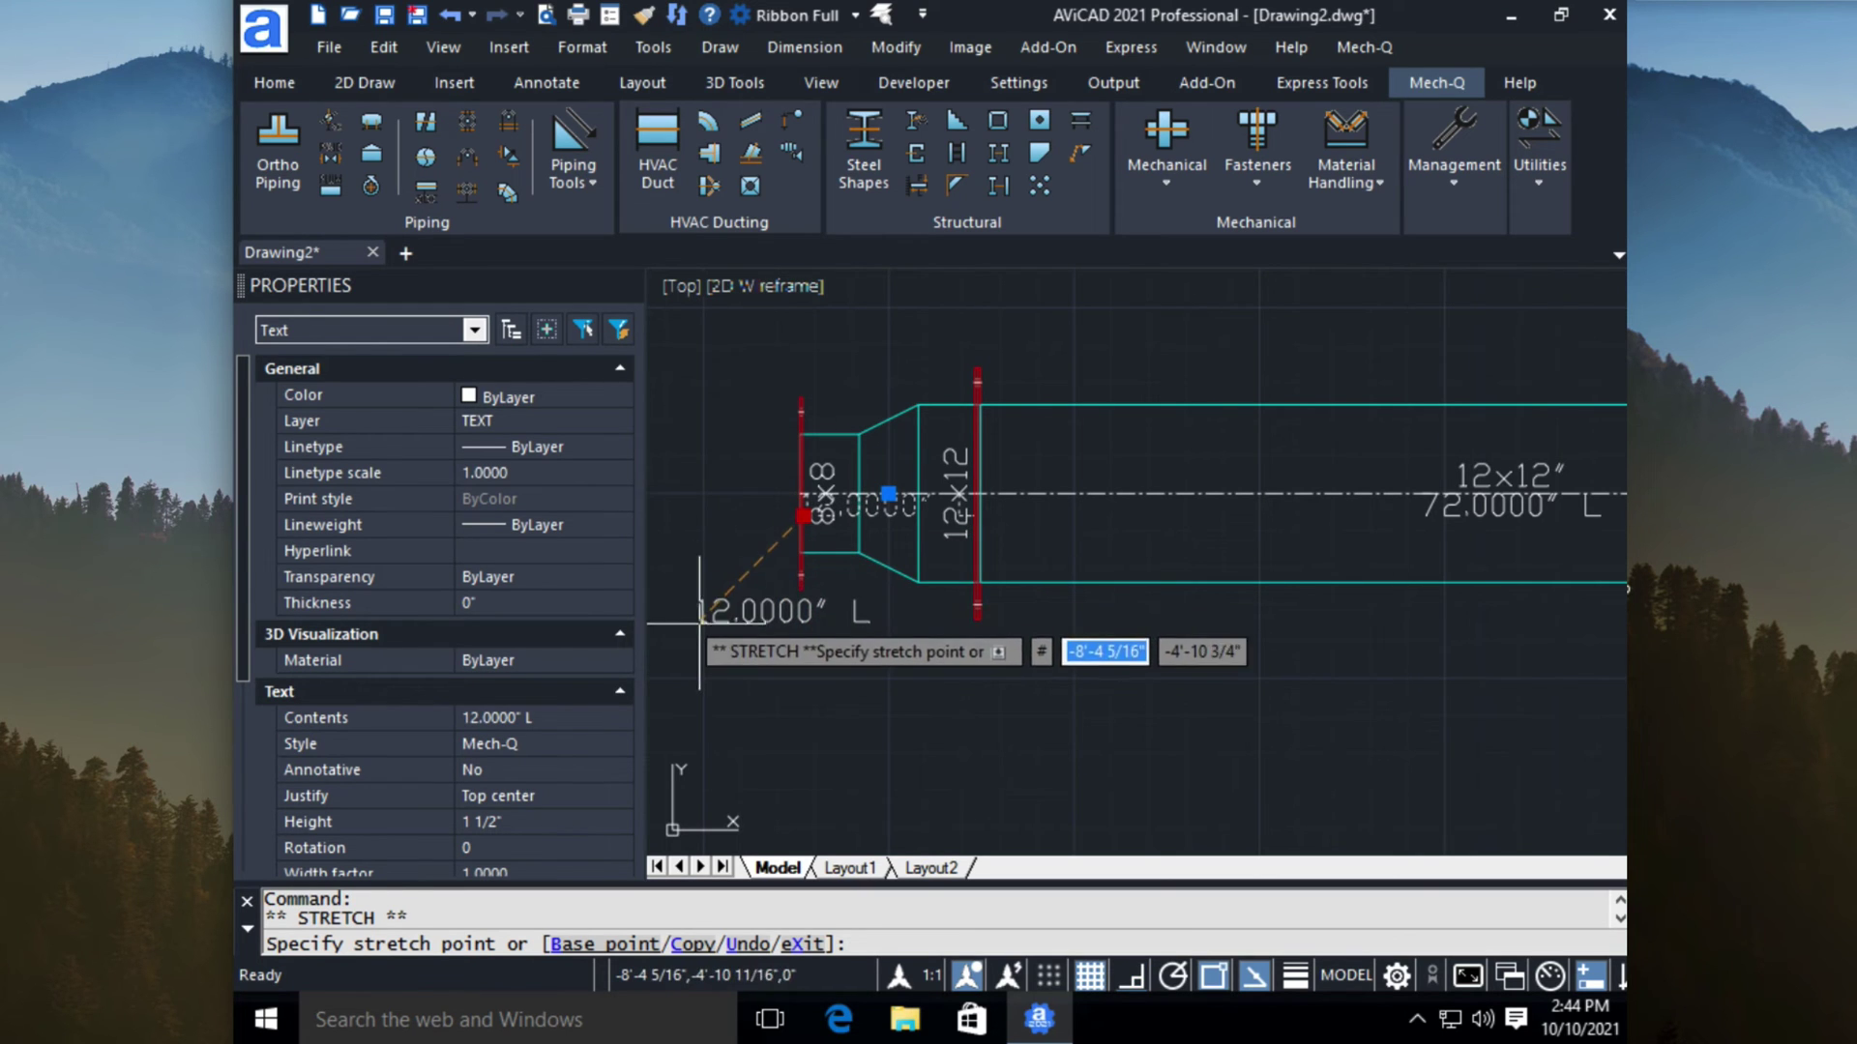
click(752, 580)
key(Escape)
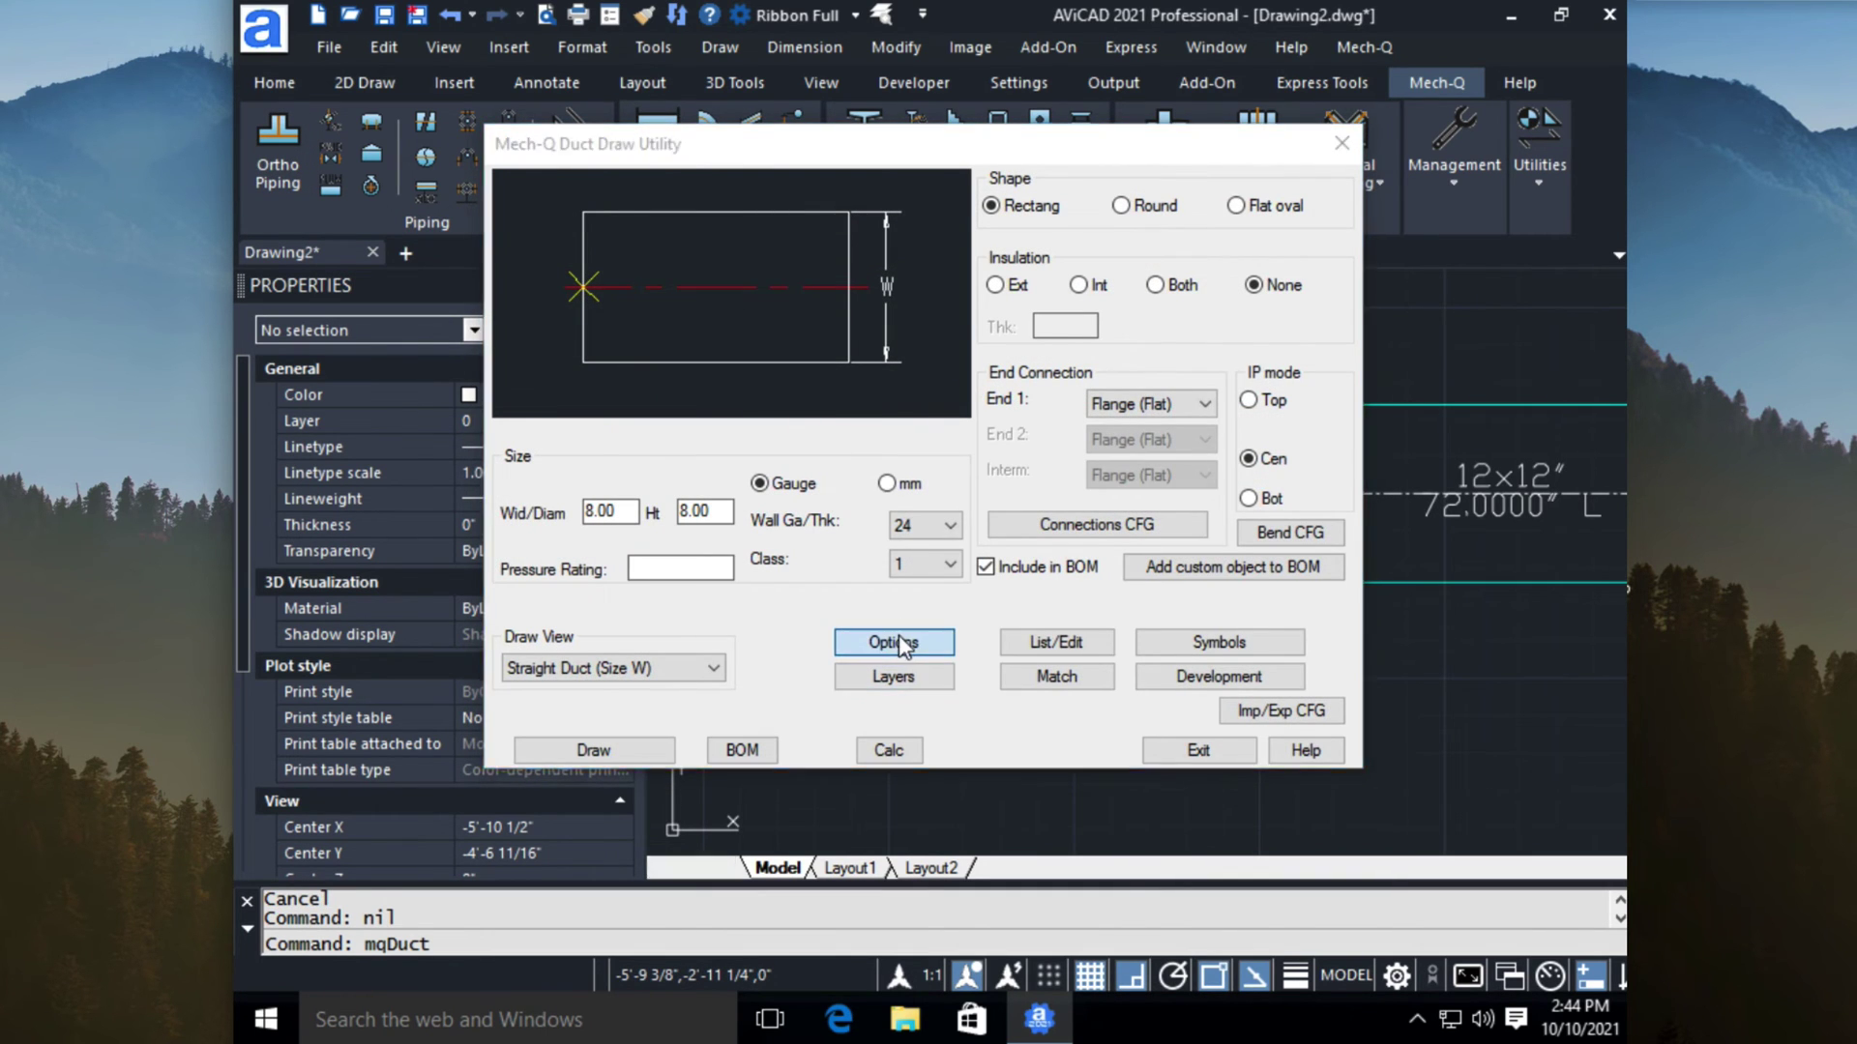
Step: Review the size and lengths label settings in the duct drawing options
click(903, 643)
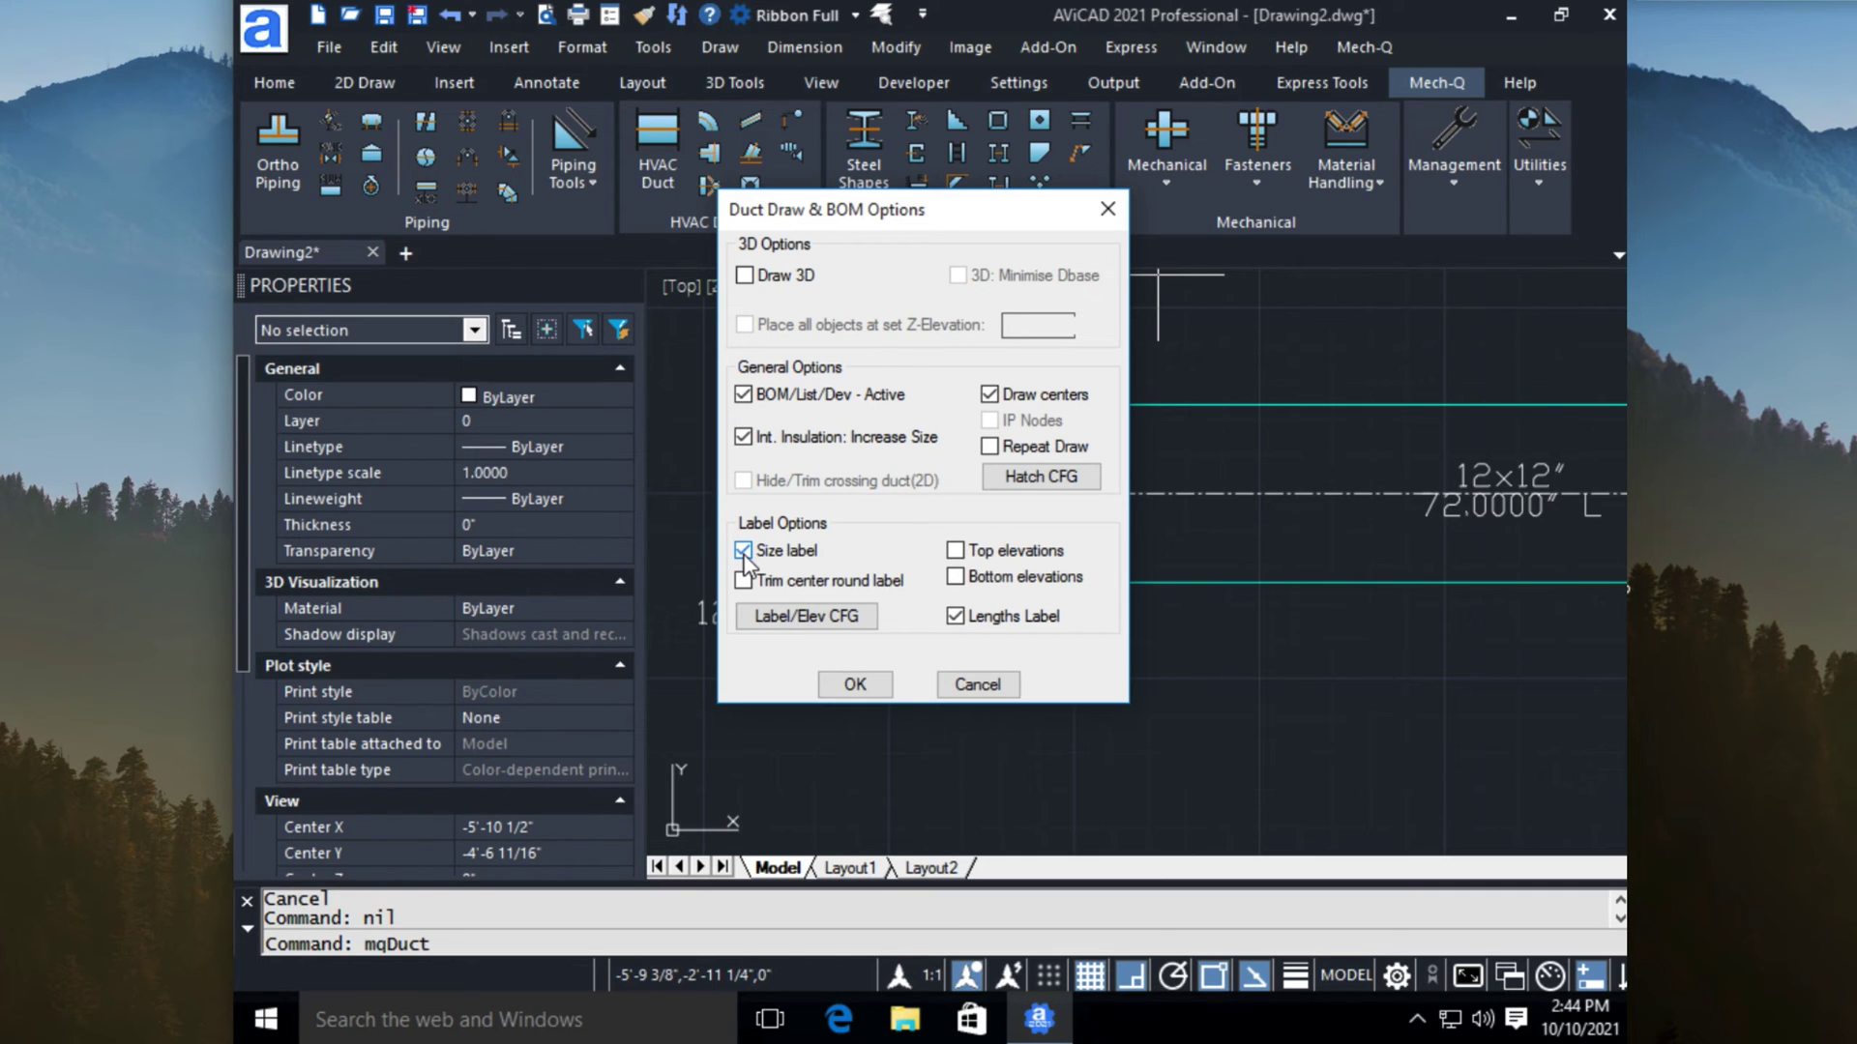
click(867, 685)
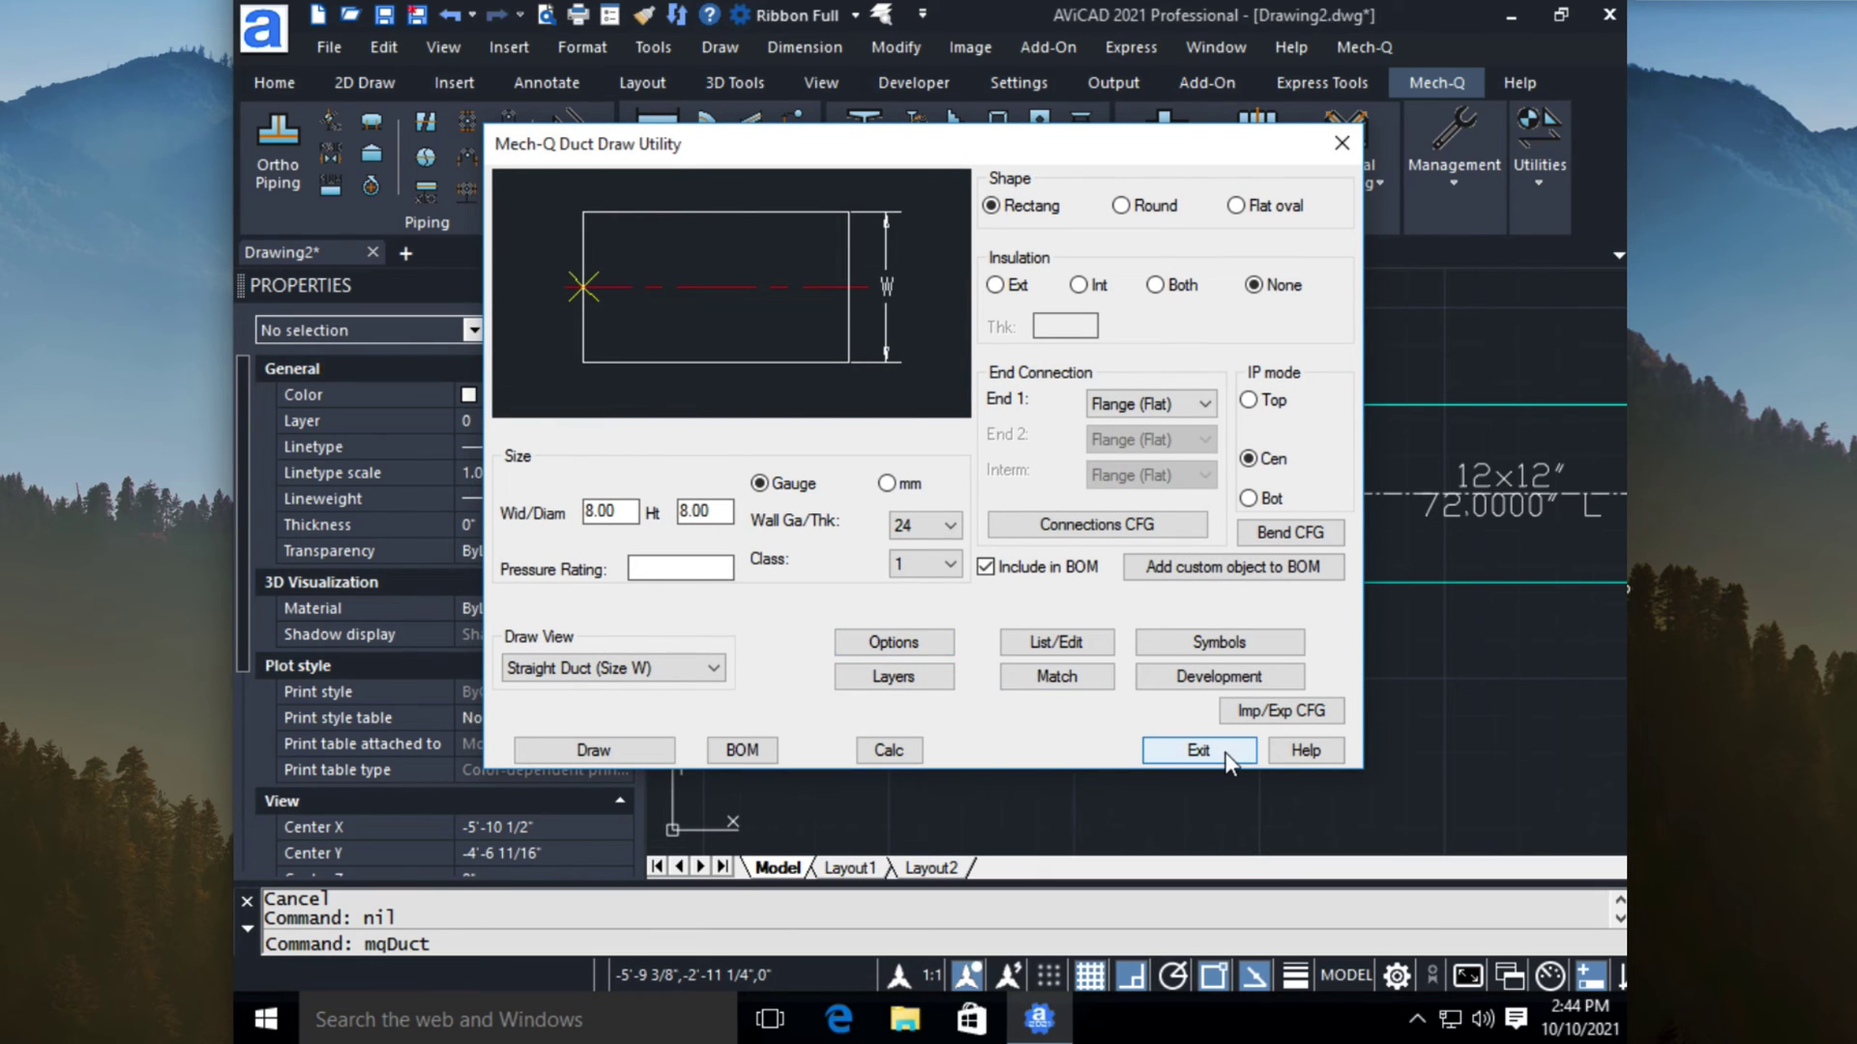
click(1222, 747)
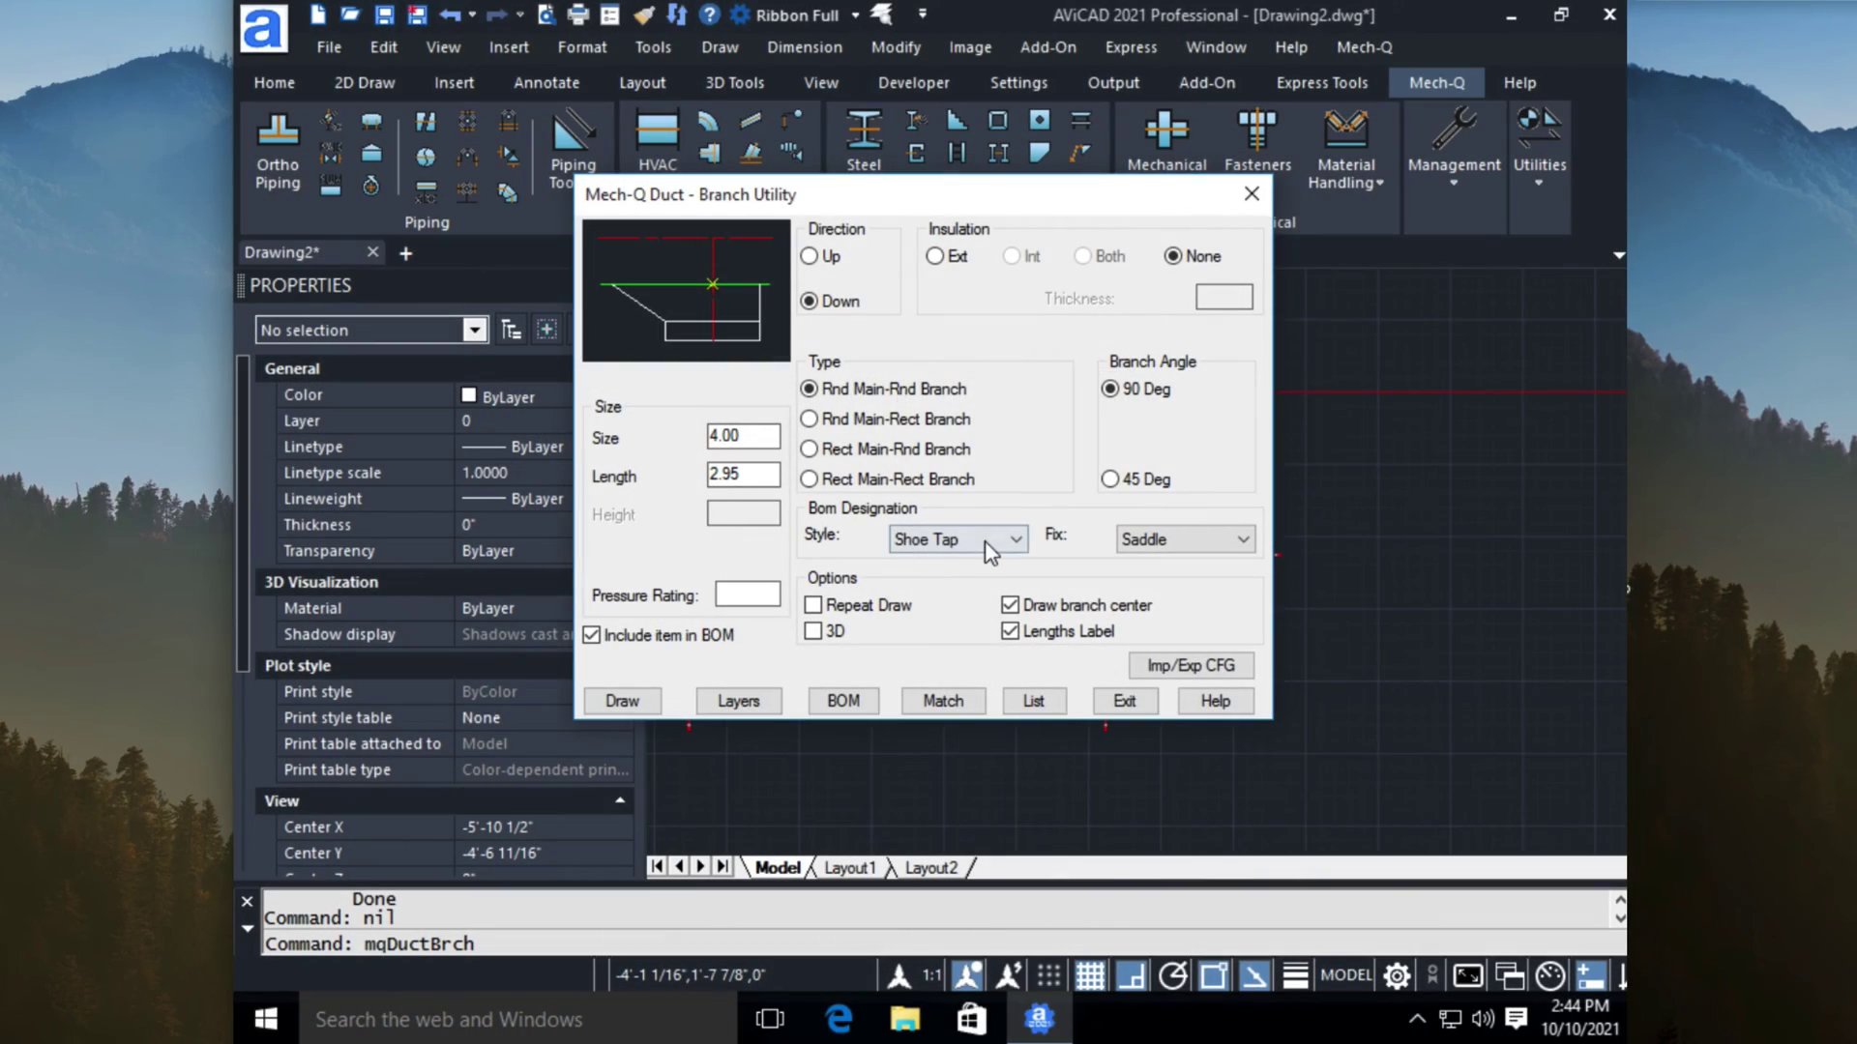
Step: Configure the 4-inch round-main to round-branch fitting with the Straight tap style and a length of 4
click(985, 543)
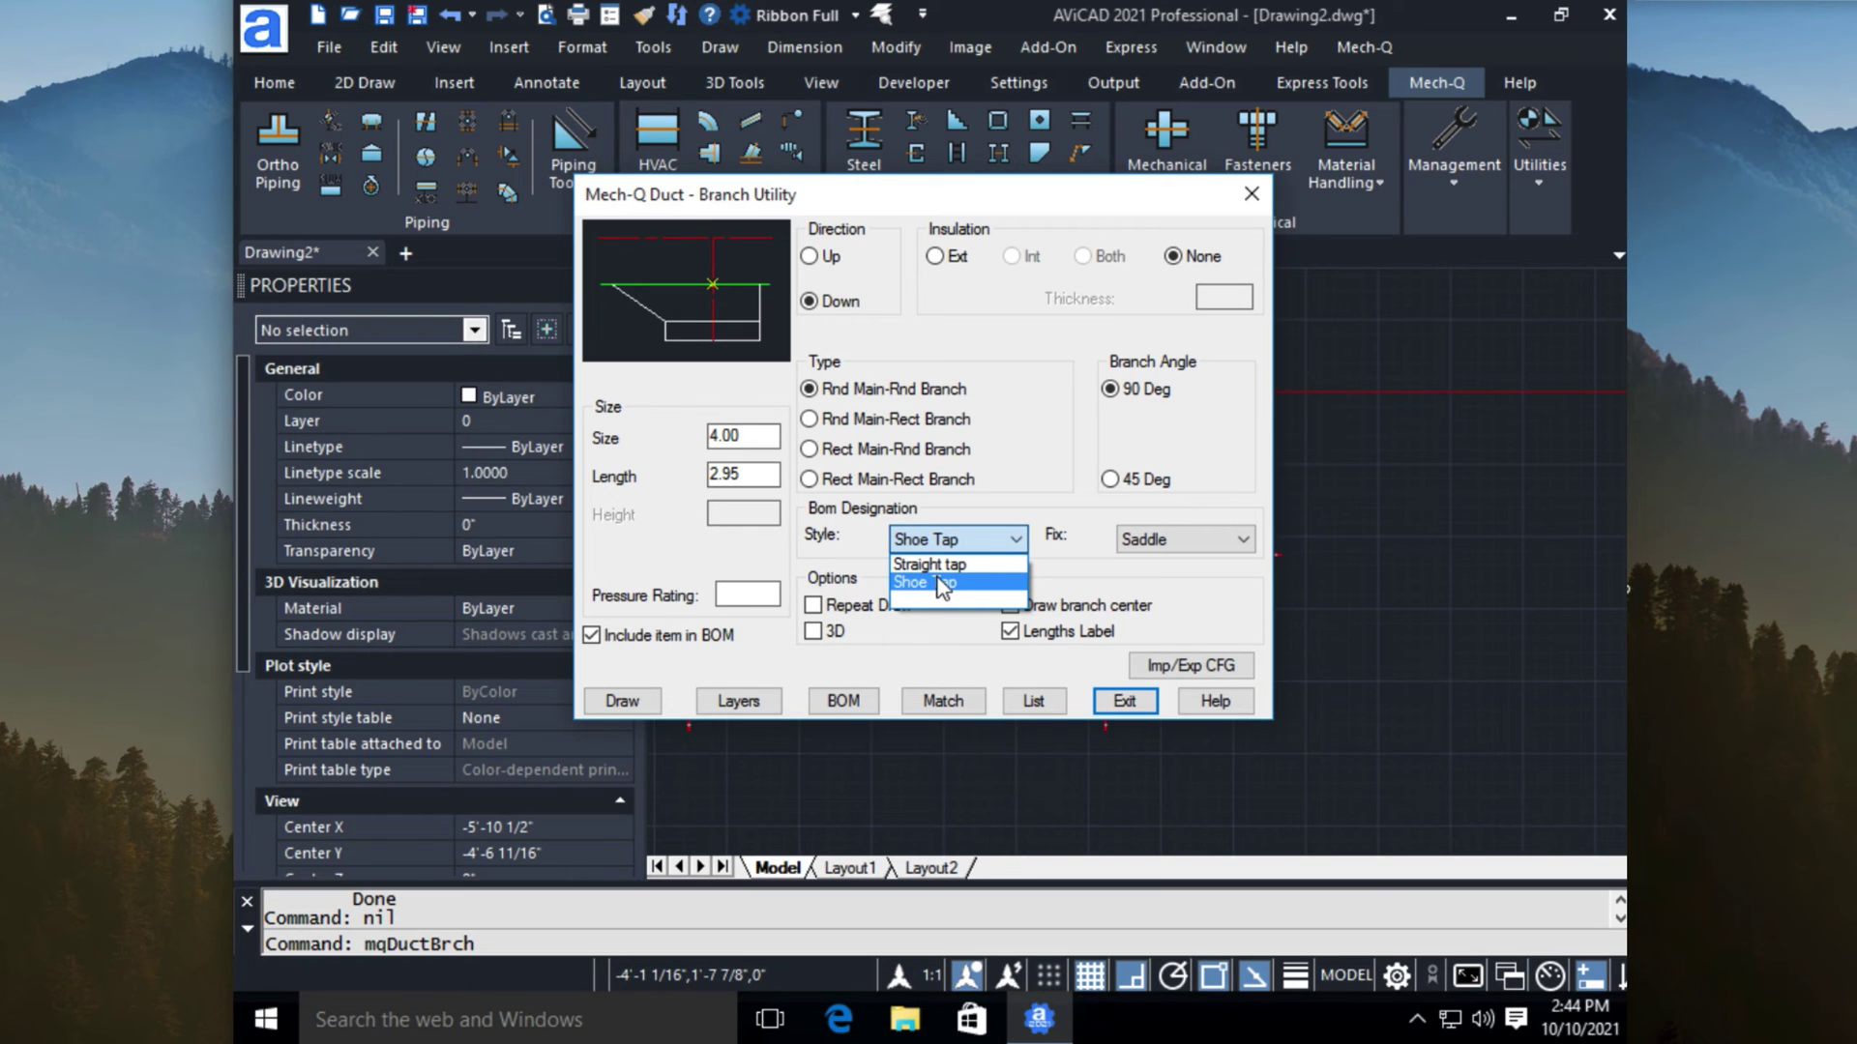
click(928, 565)
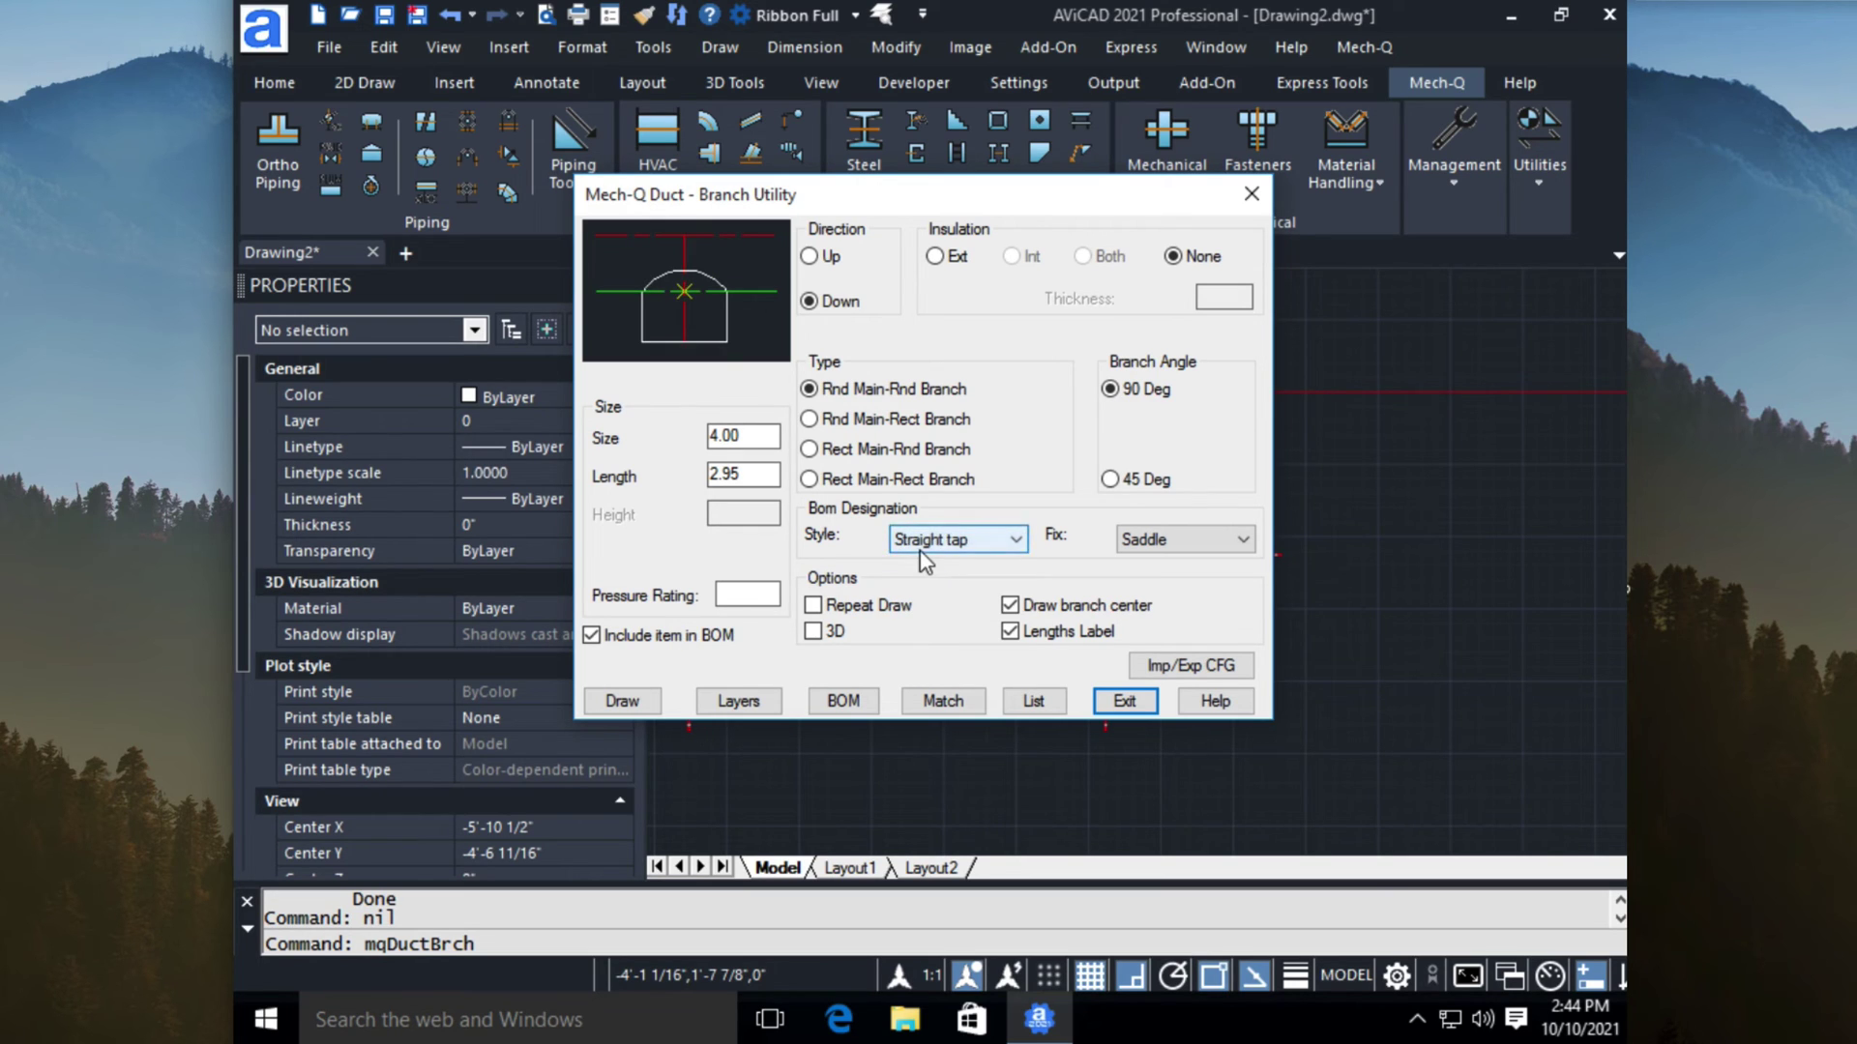
click(764, 429)
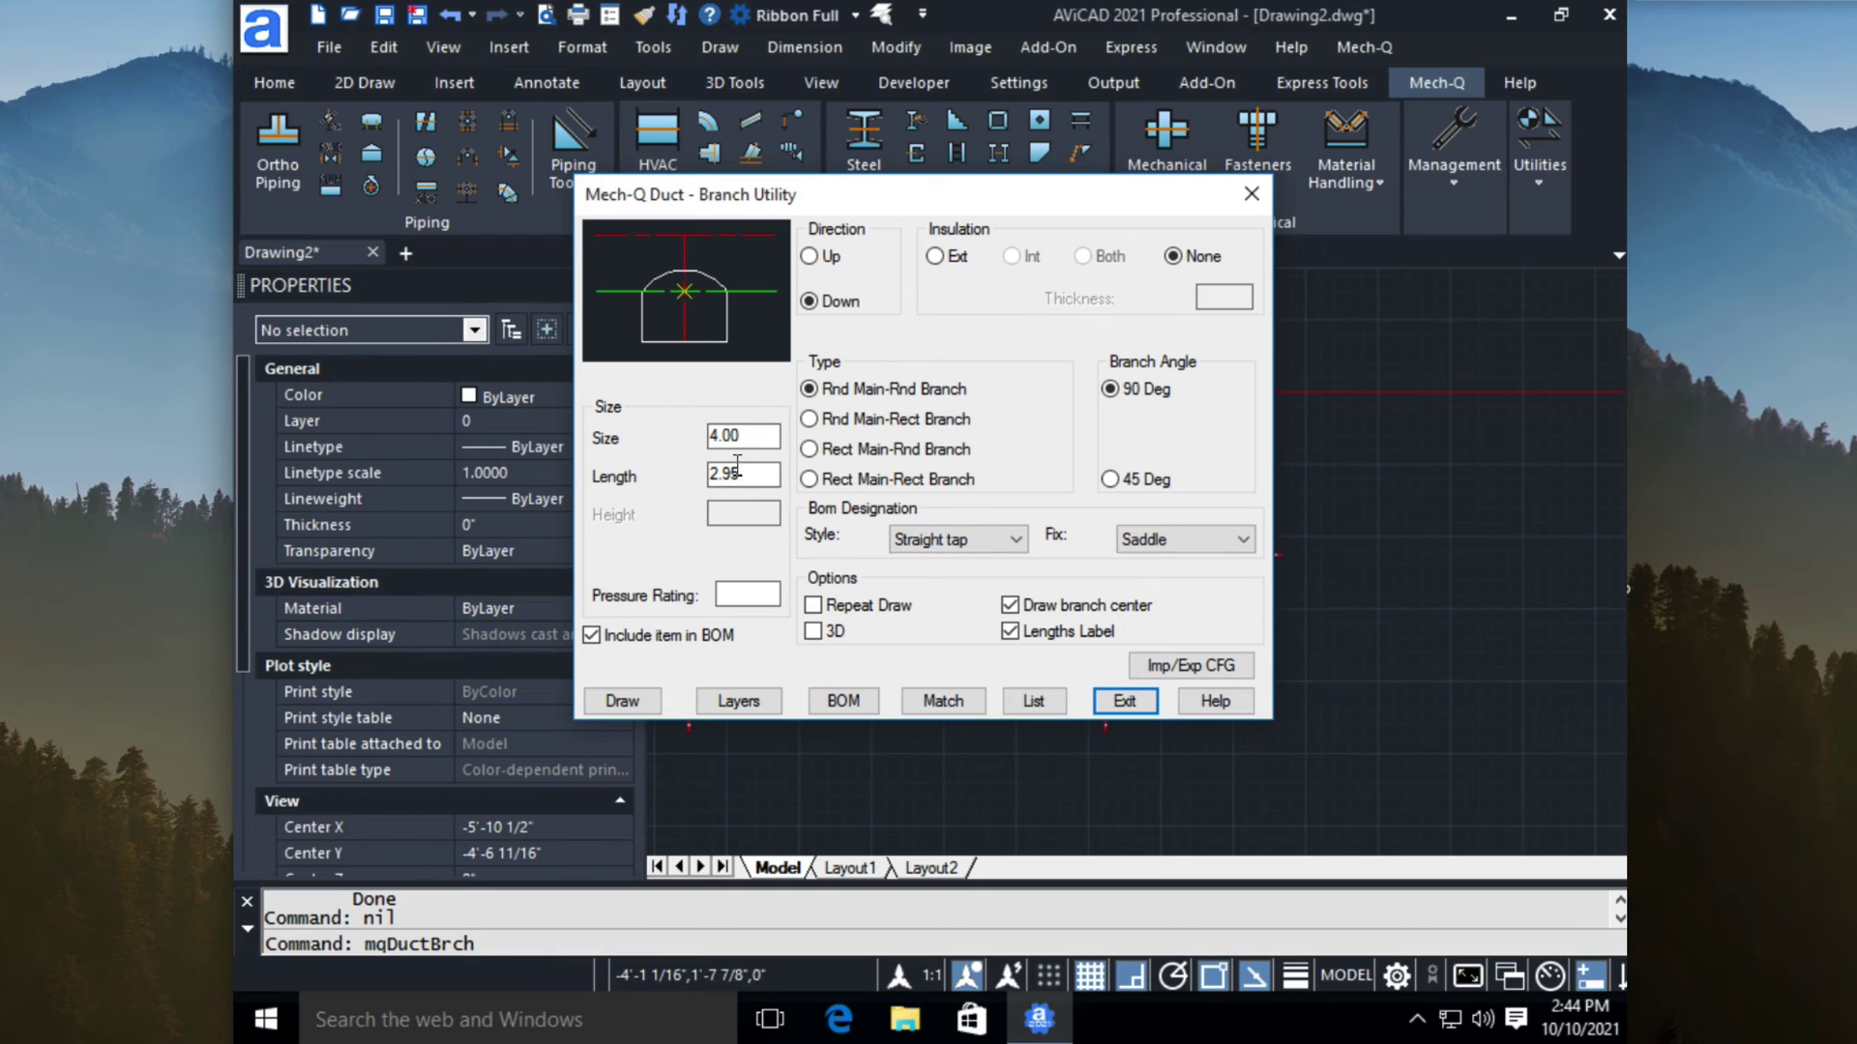
drag(759, 474, 703, 481)
text(4)
key(Tab)
Step: Insert the branch at the midpoint of the straight duct's lower edge, with a 6" main duct diameter and 0-degree rotation so it points down
click(635, 698)
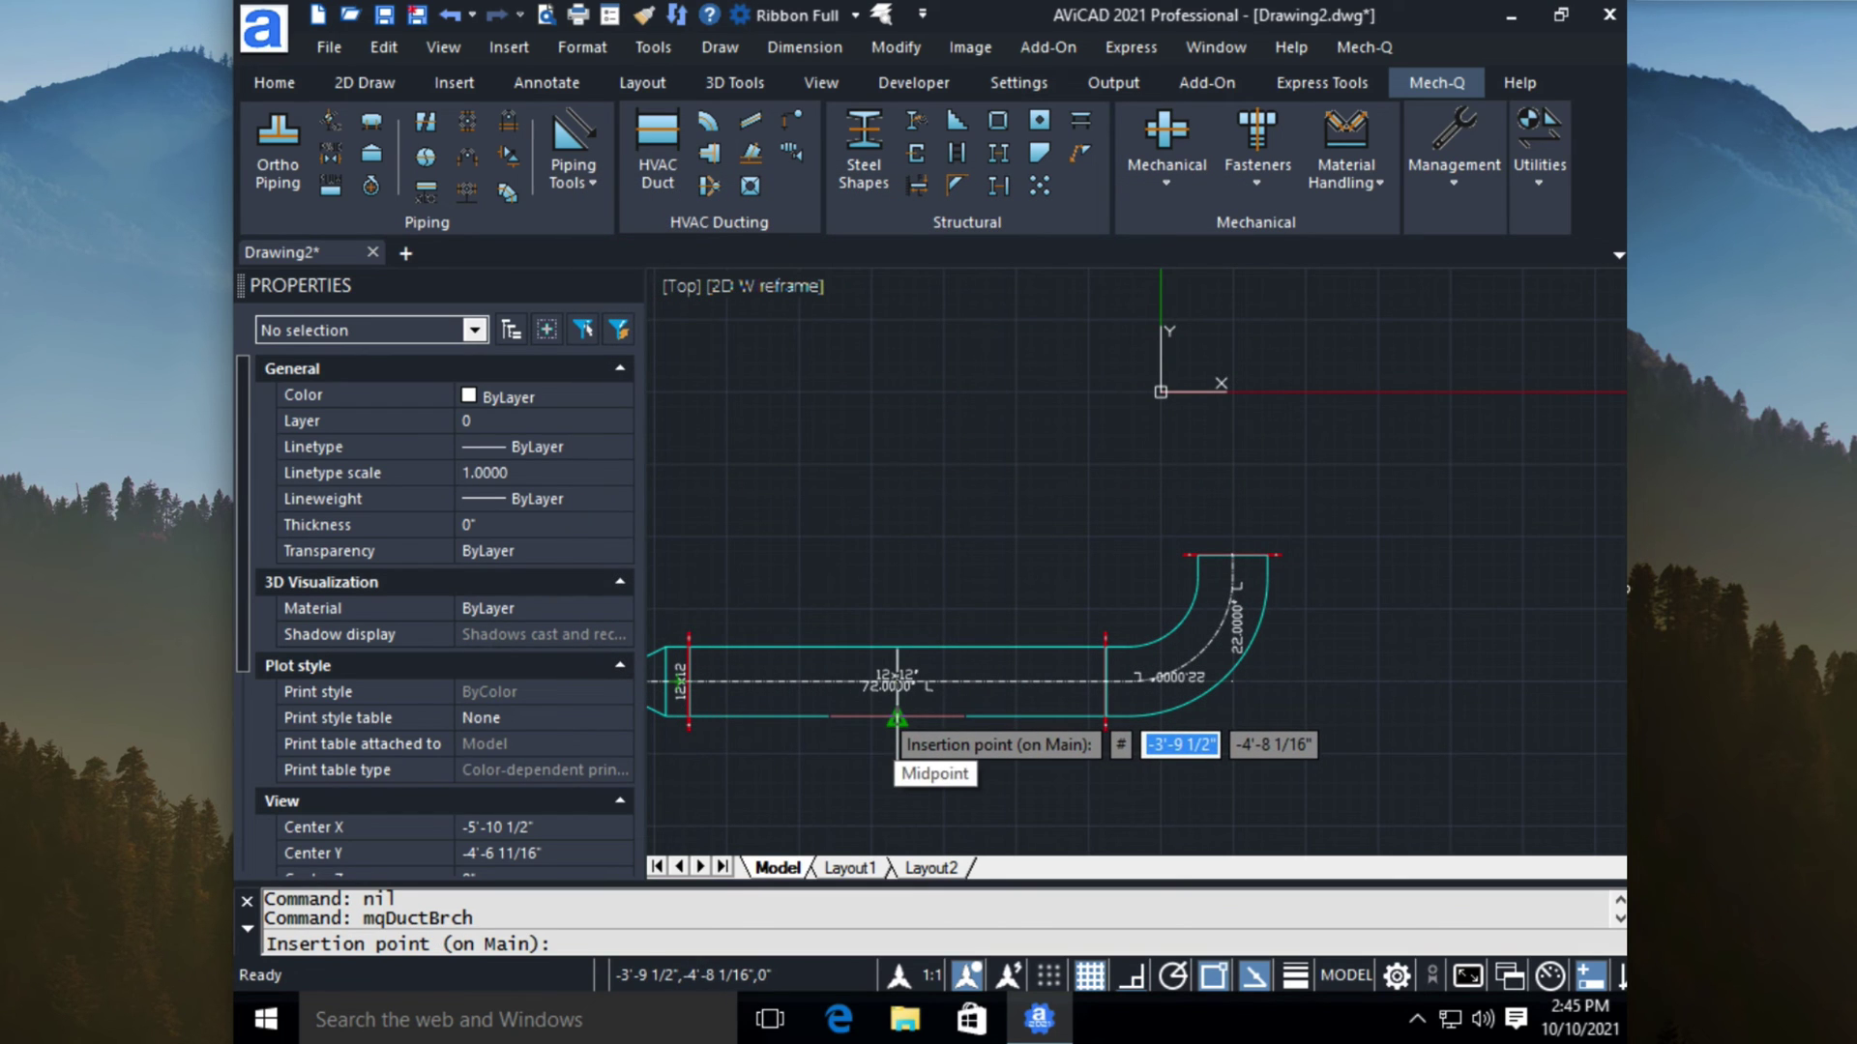
click(897, 719)
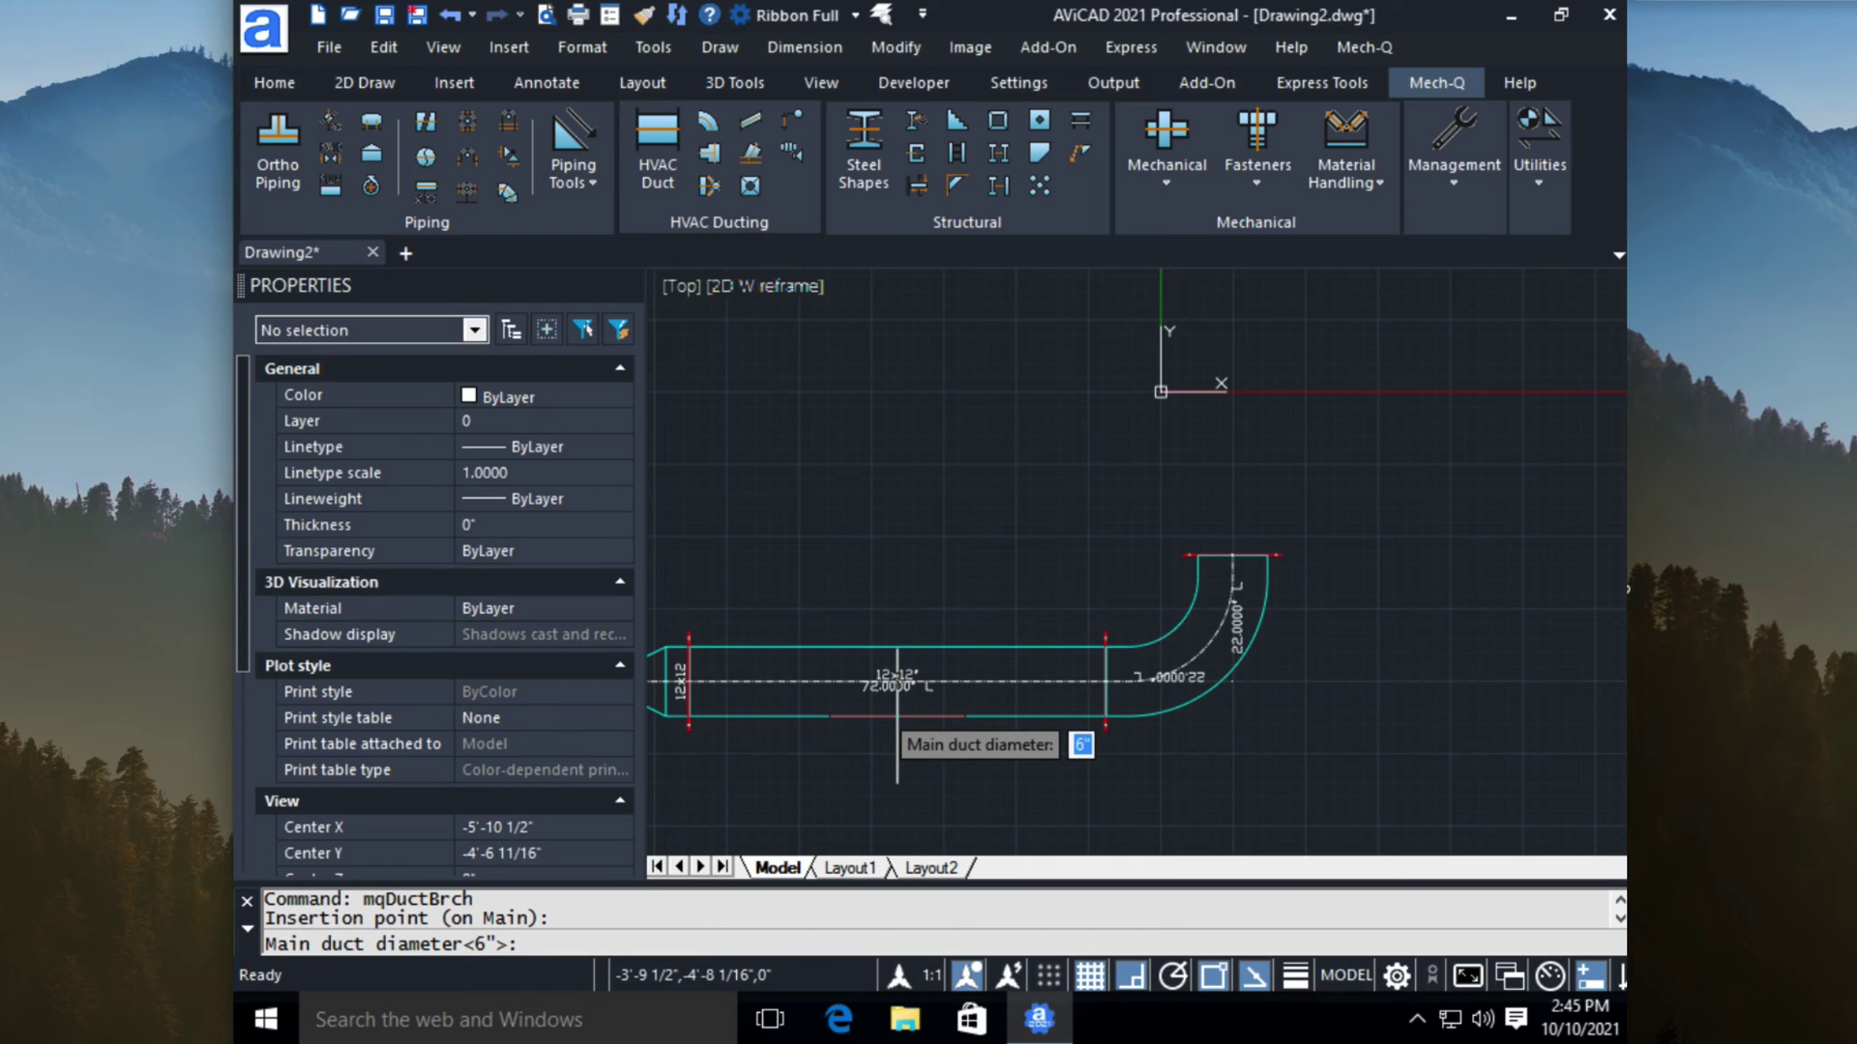
key(Return)
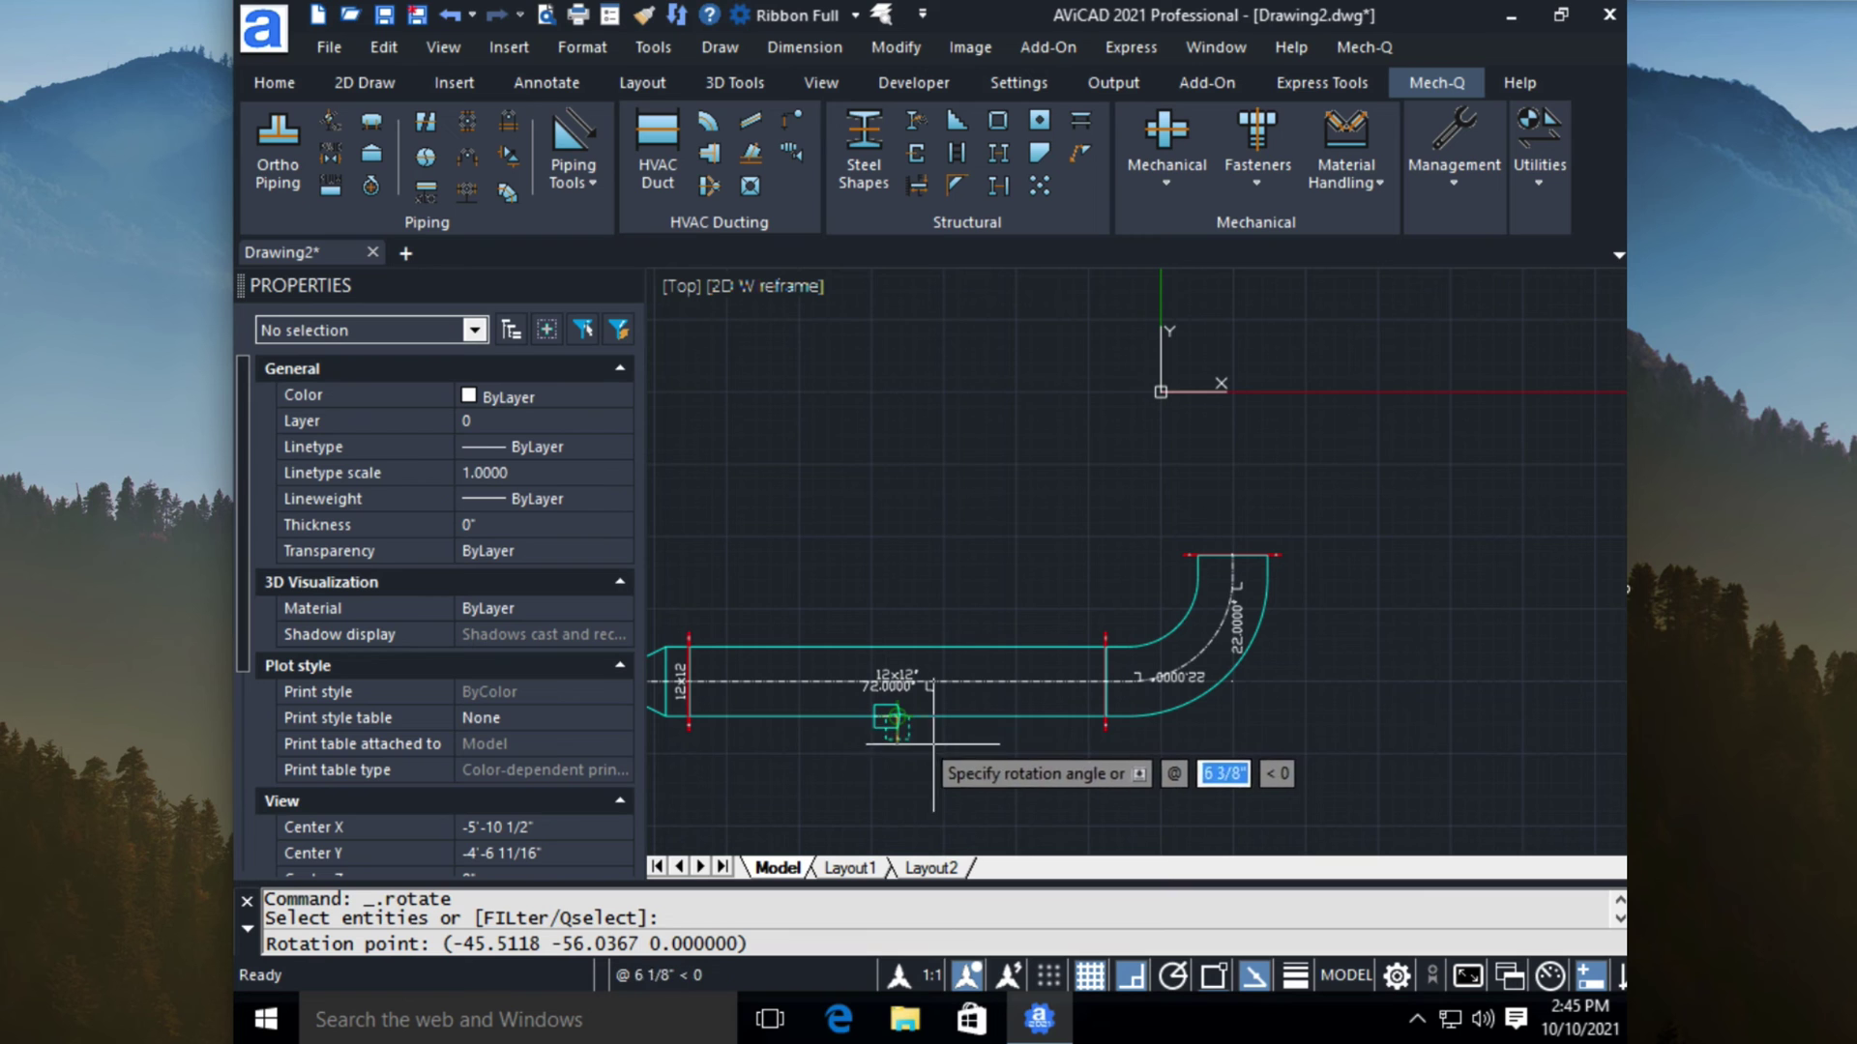
click(909, 745)
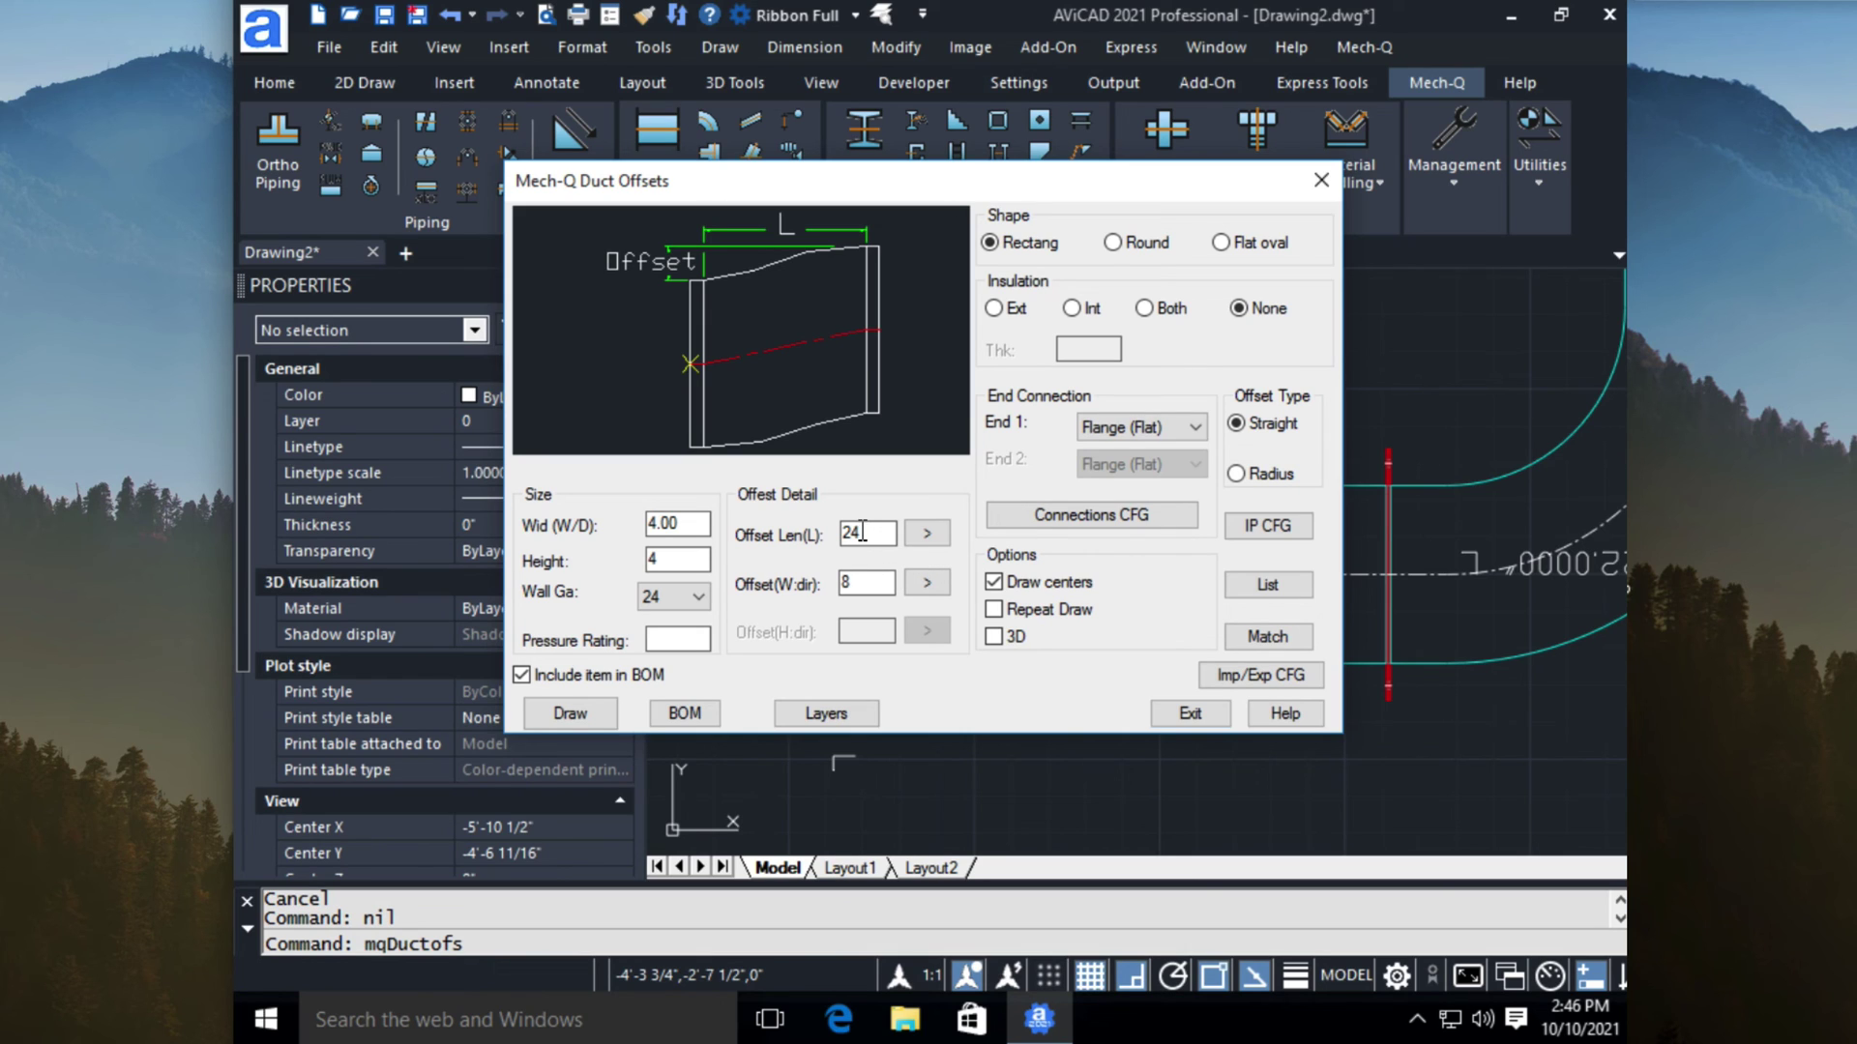
Step: Set the rectangular duct offset's width and height to 12, keeping the offset length at 24 and the offset at 8
double_click(863, 532)
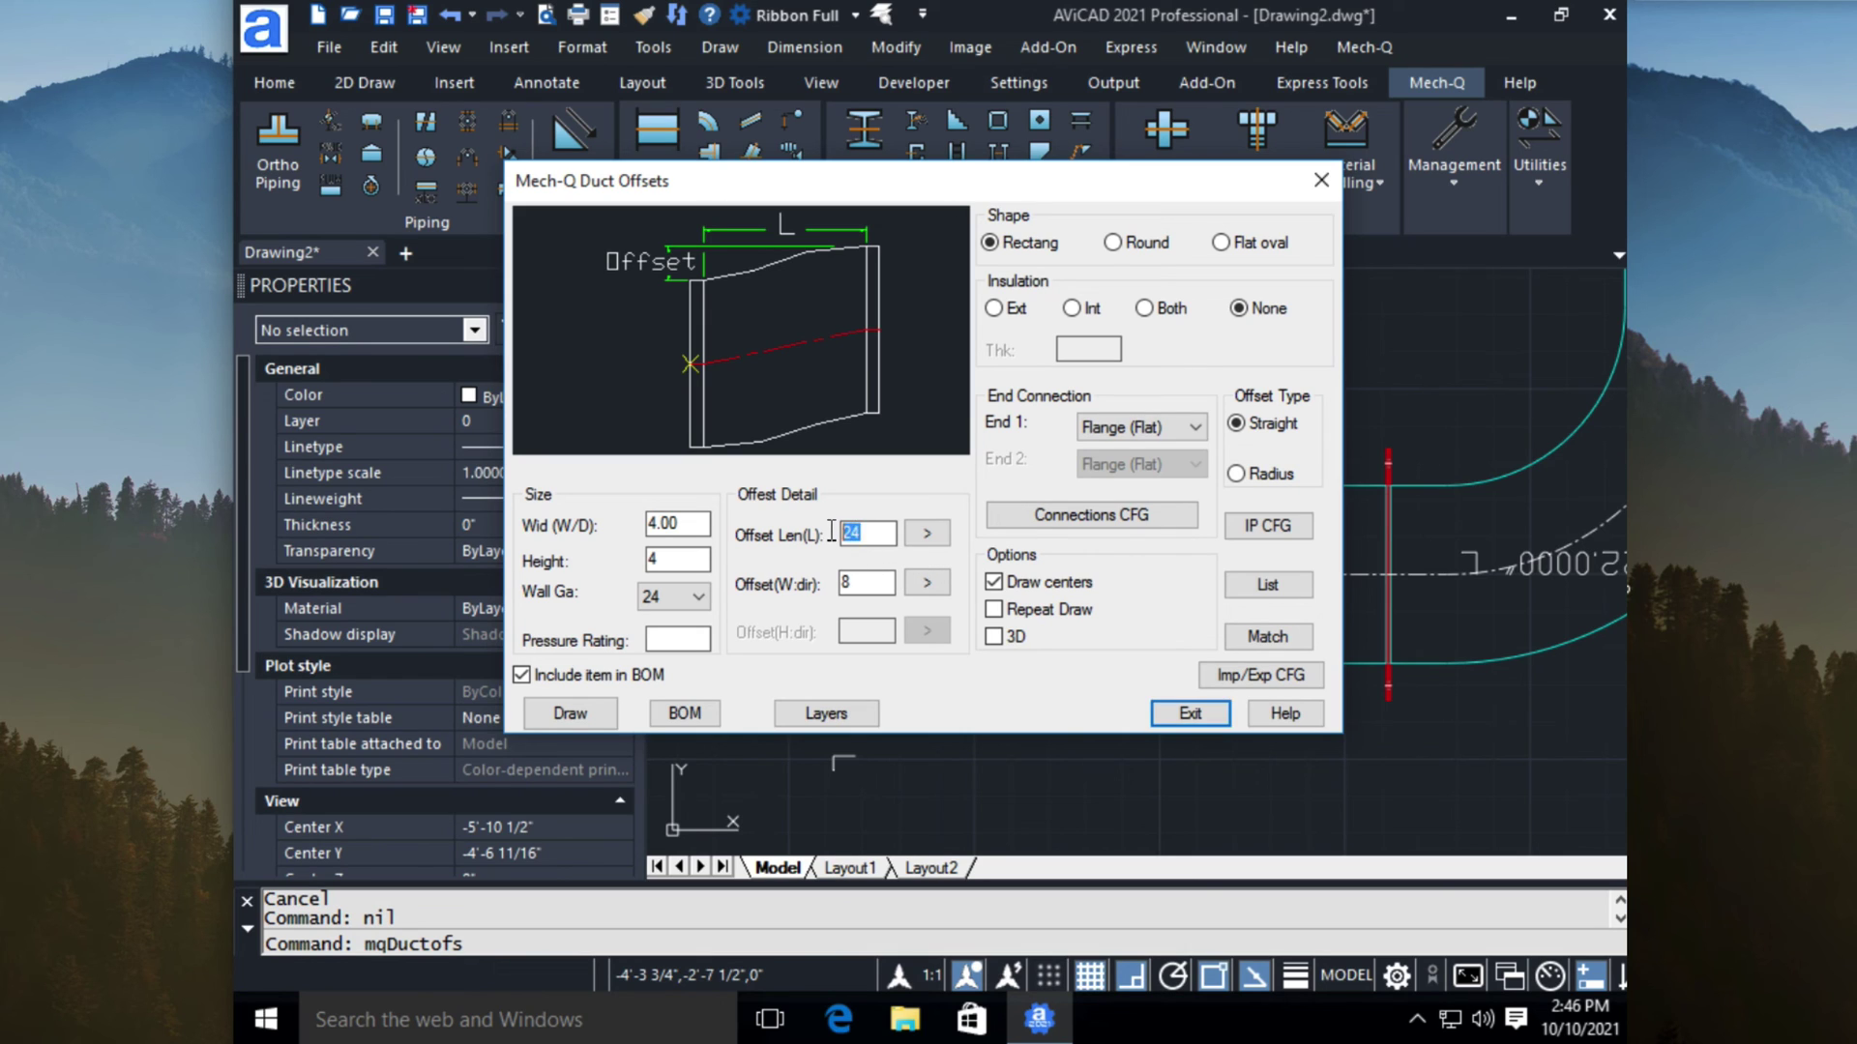
double_click(854, 583)
double_click(691, 523)
text(12)
key(Tab)
text(12)
key(Tab)
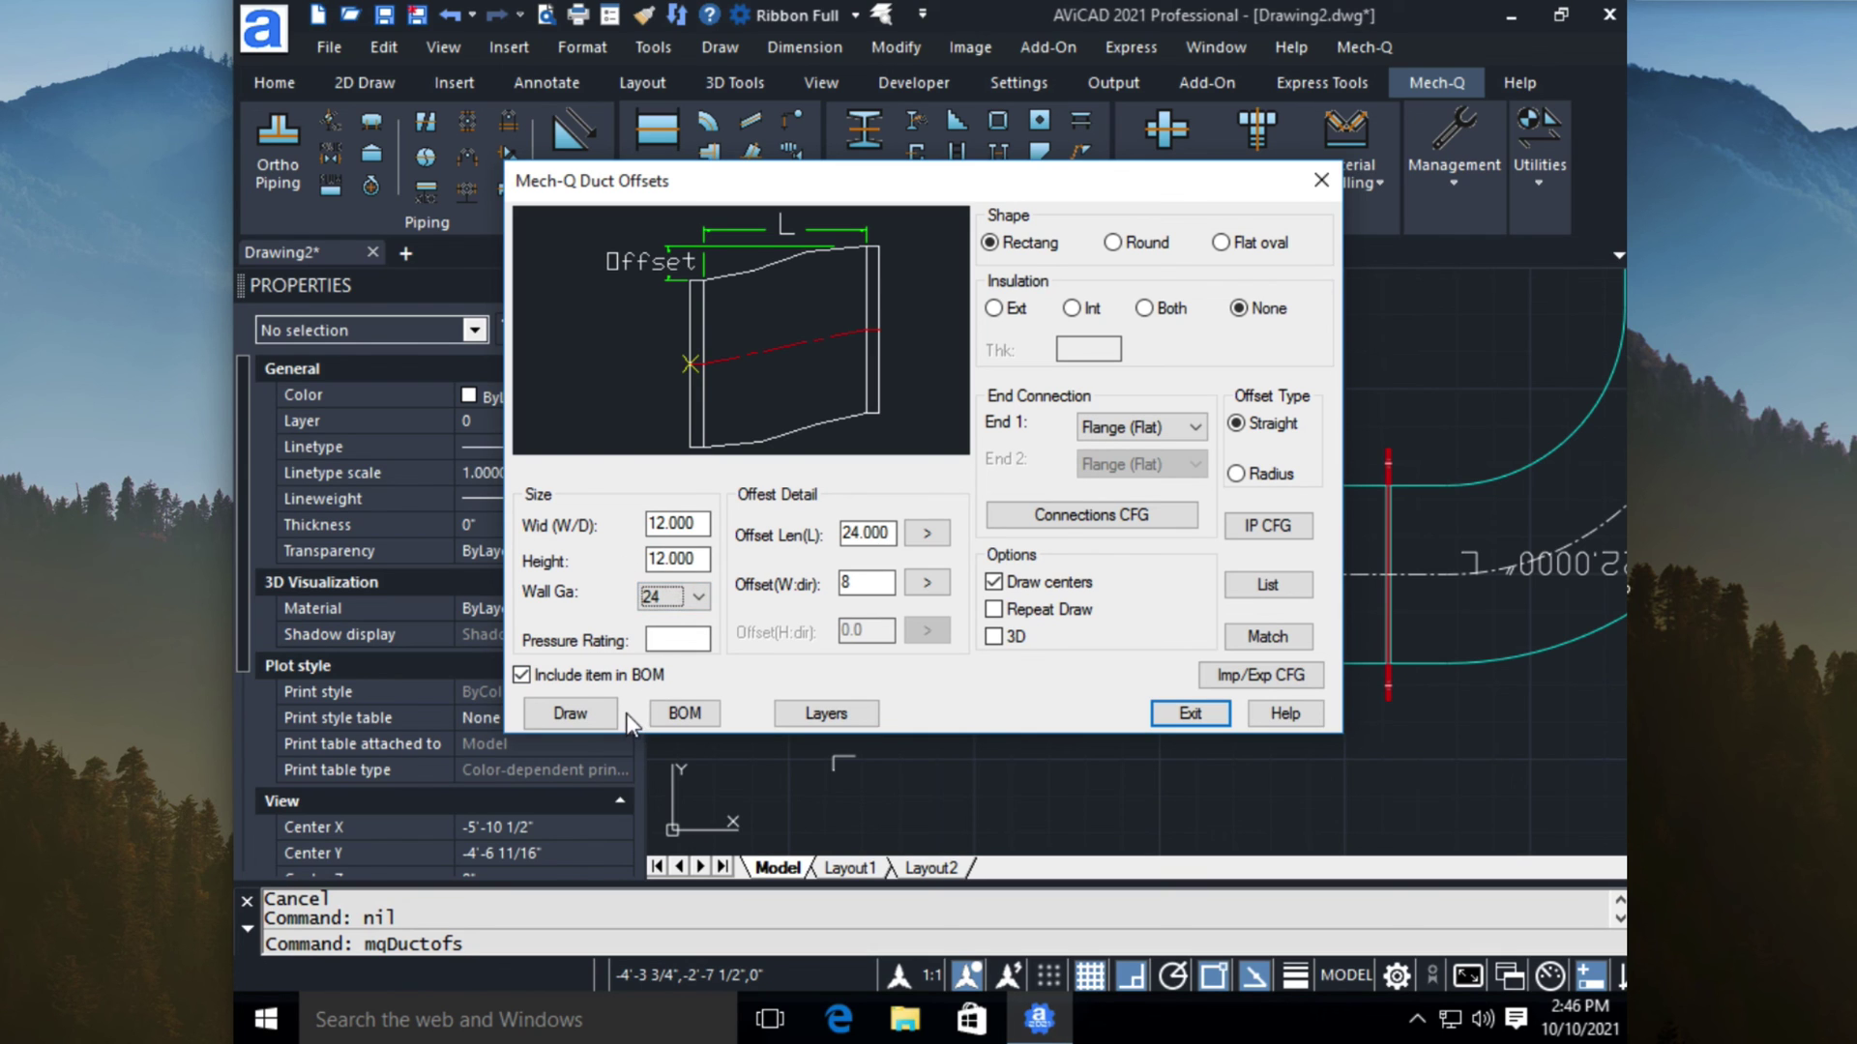
Step: Place the duct offset in the empty area above the straight duct, offset Up with 0-degree rotation, and close the offset utility
click(573, 714)
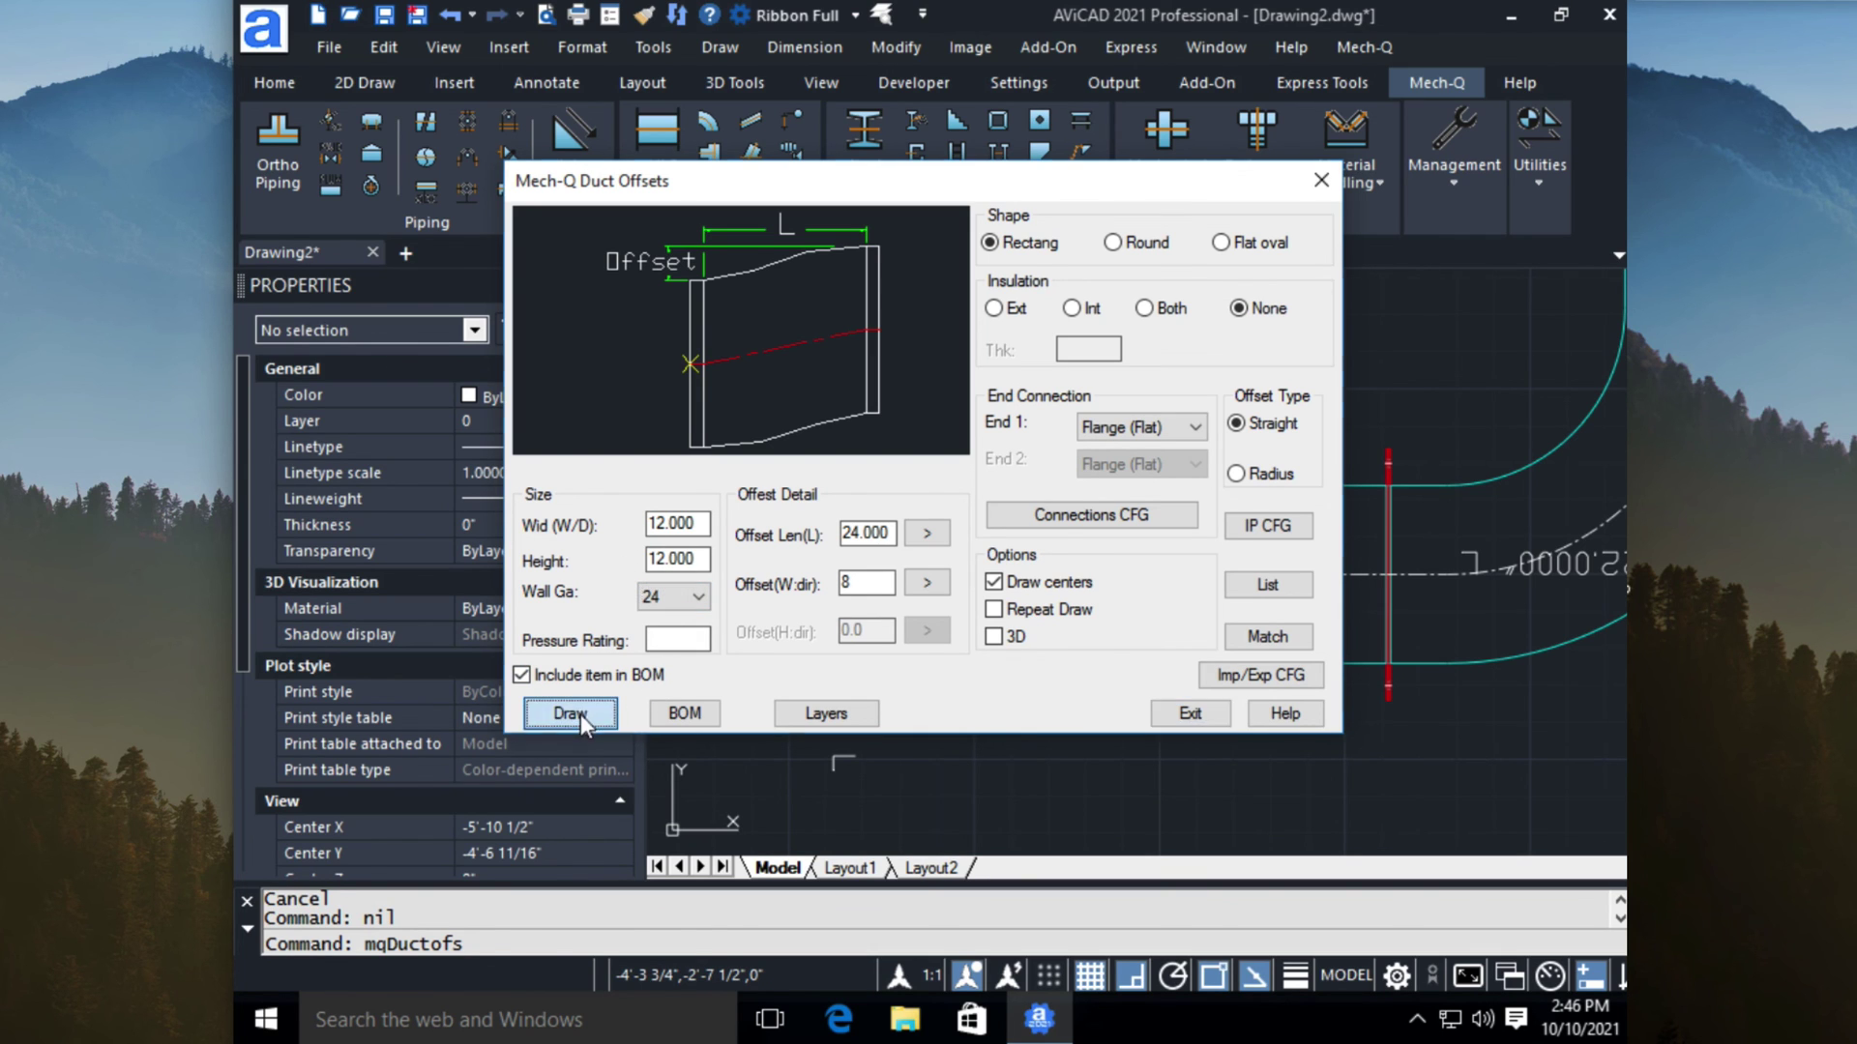
scroll(783, 662, down, 5)
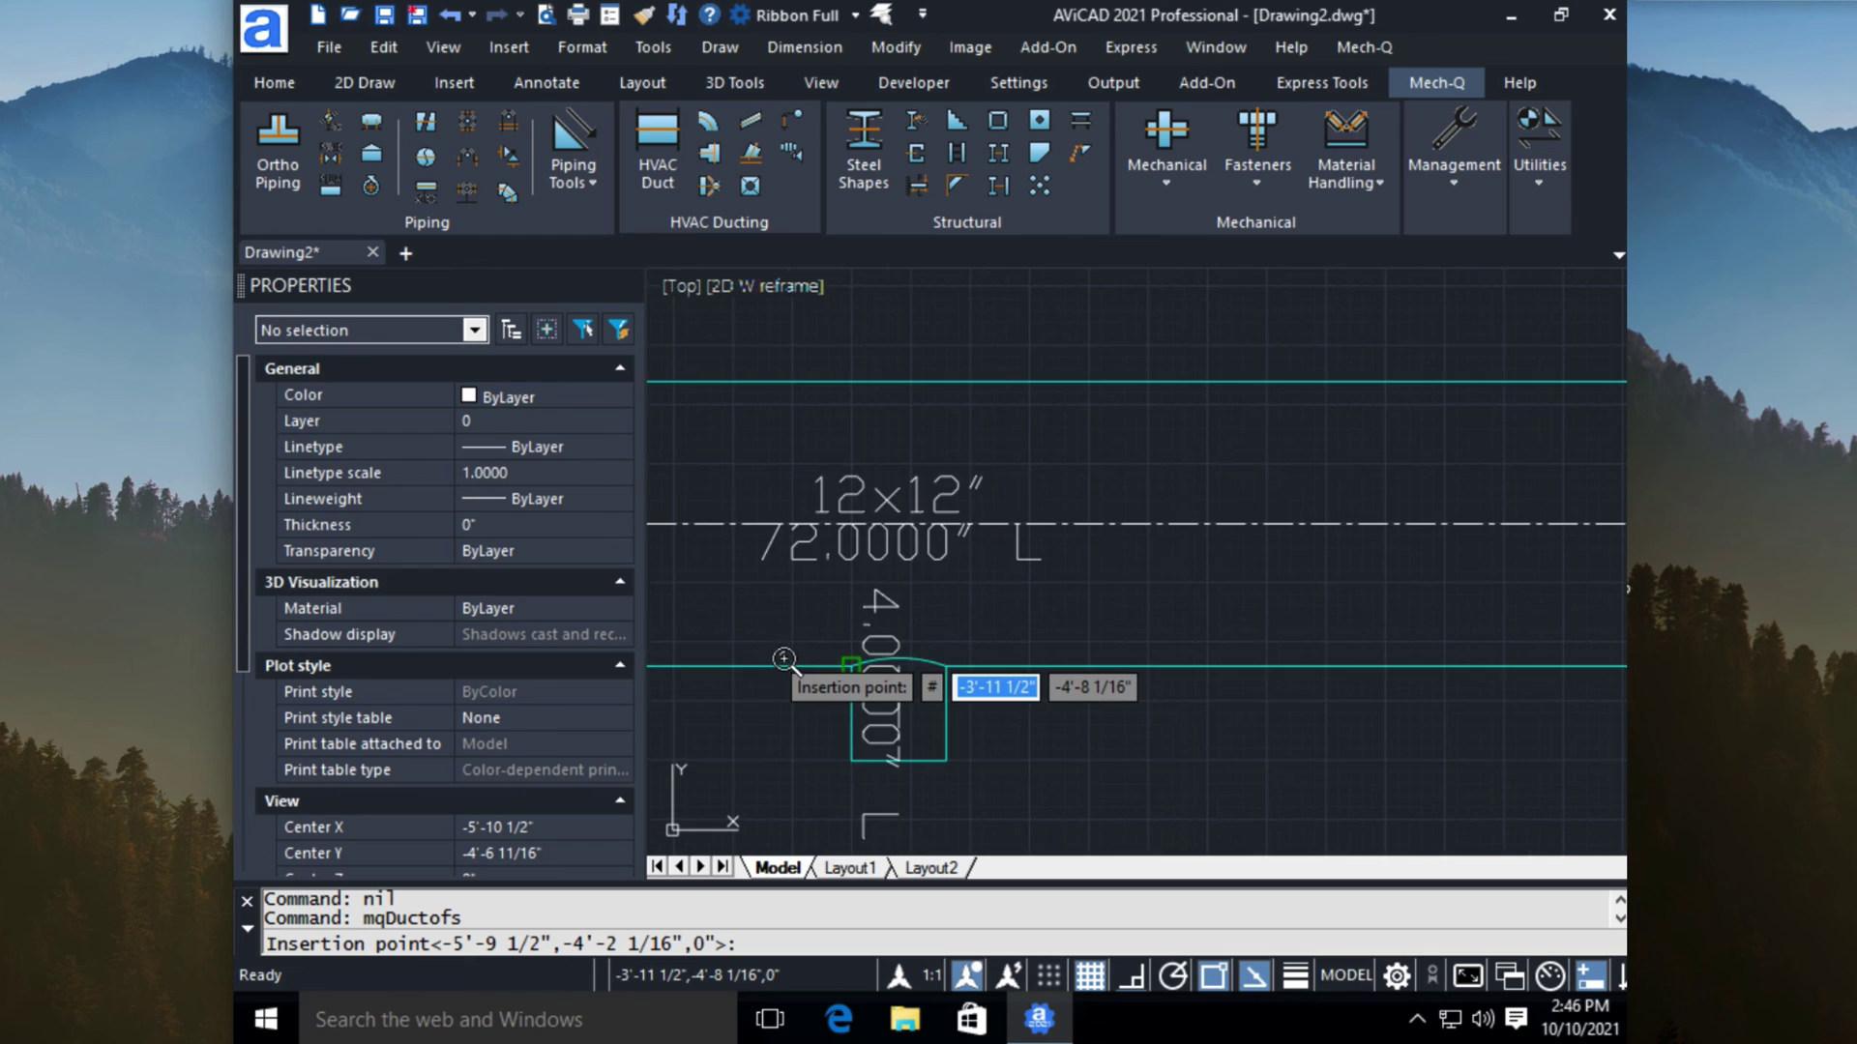
middle_drag(793, 467, 1082, 528)
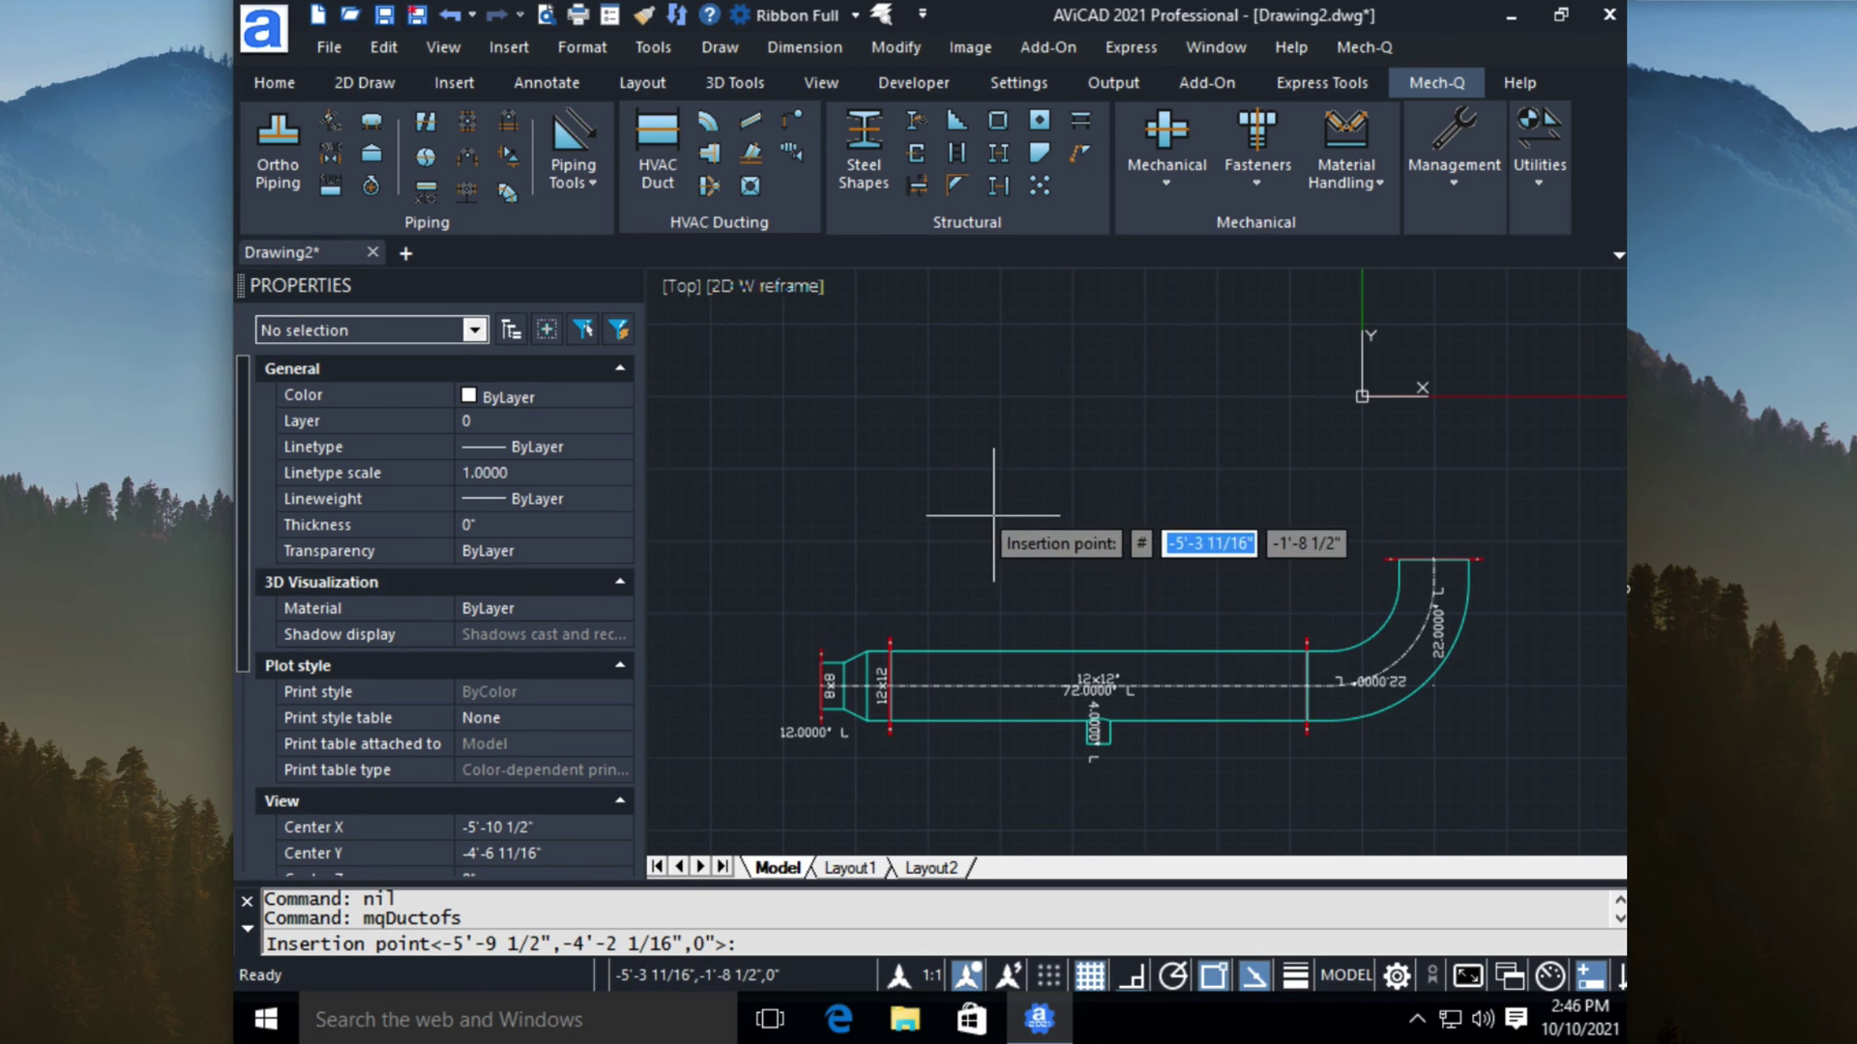
click(919, 437)
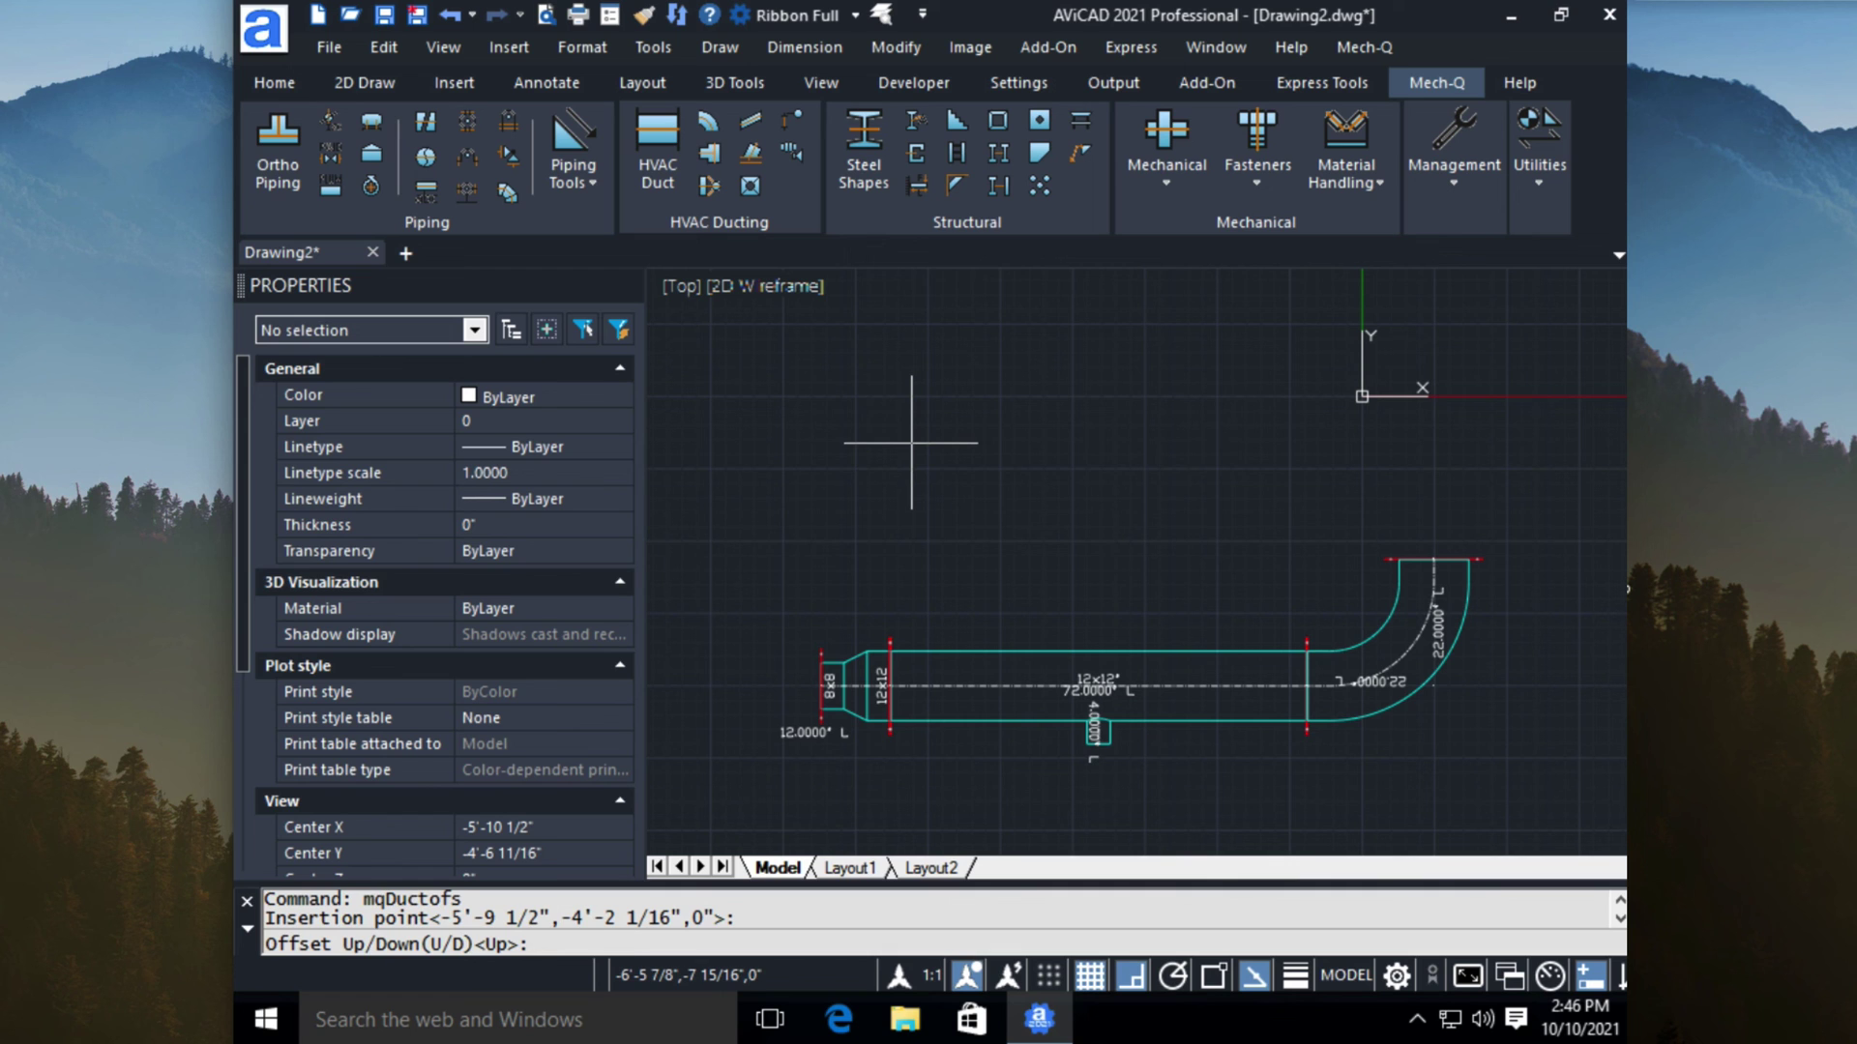
key(Return)
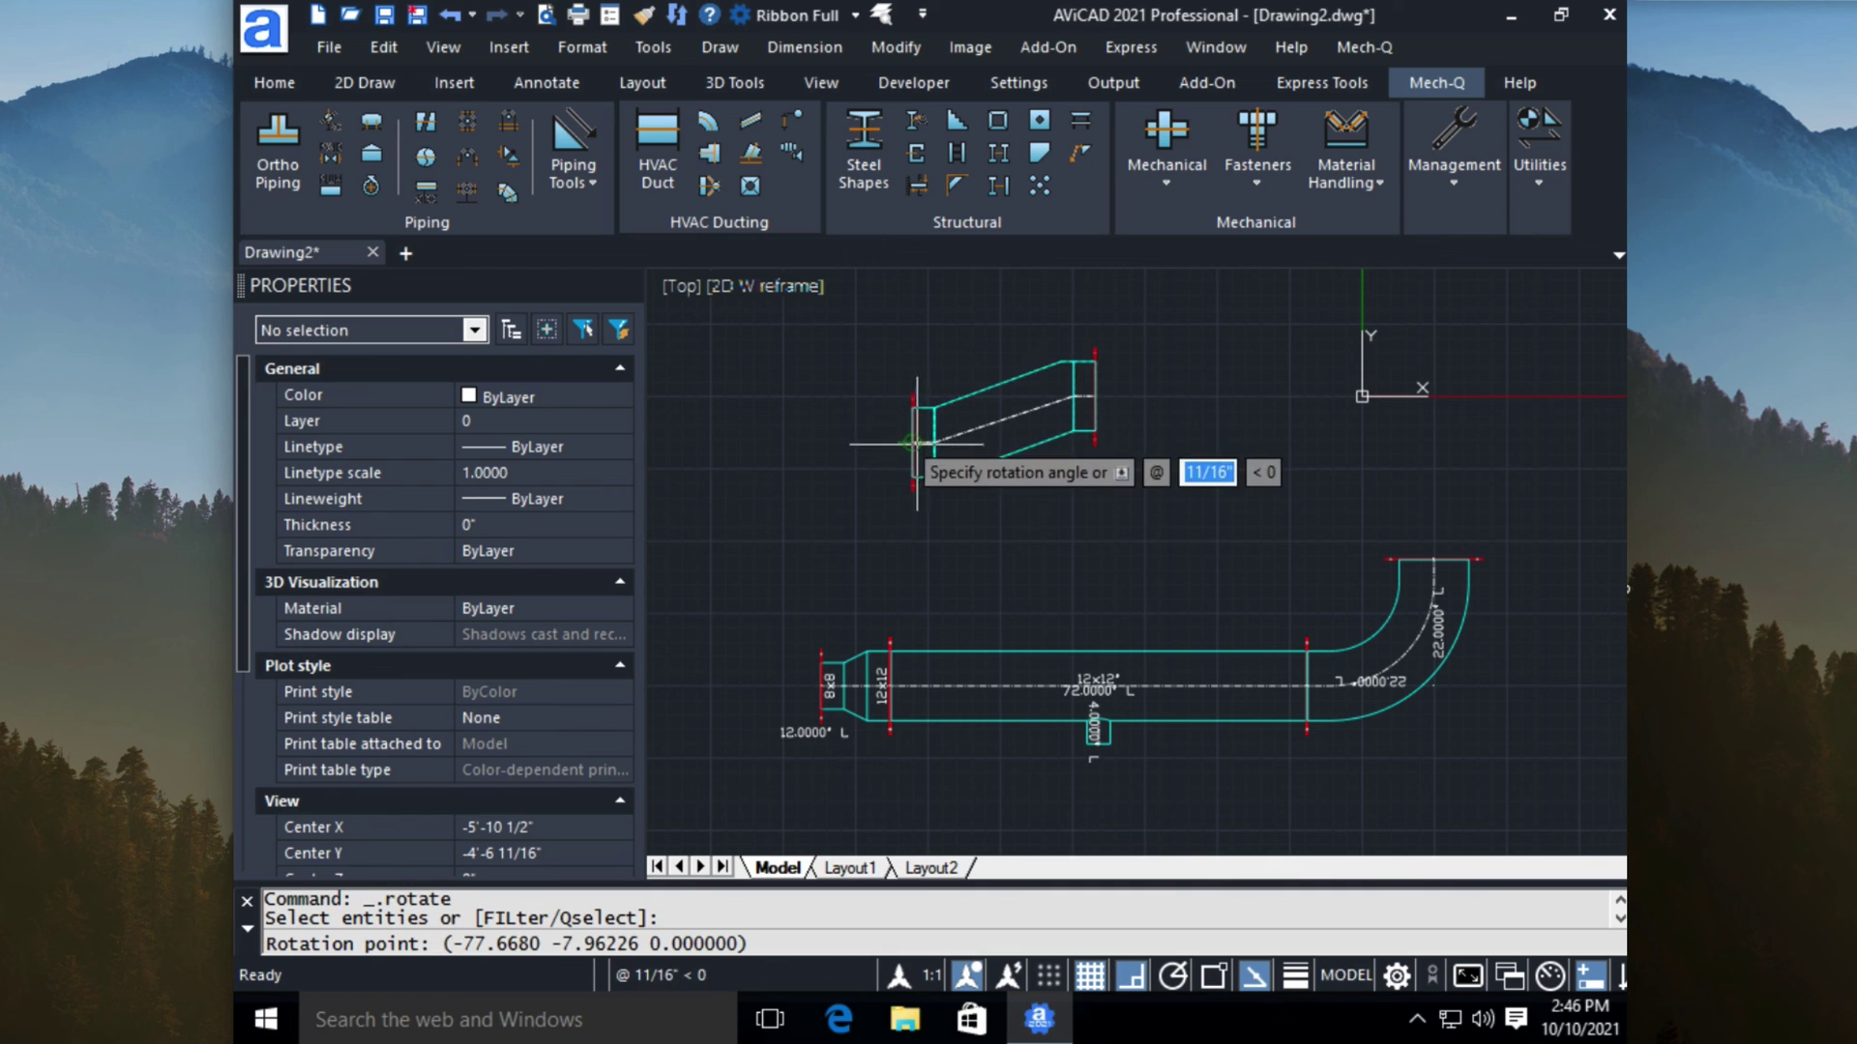
click(985, 448)
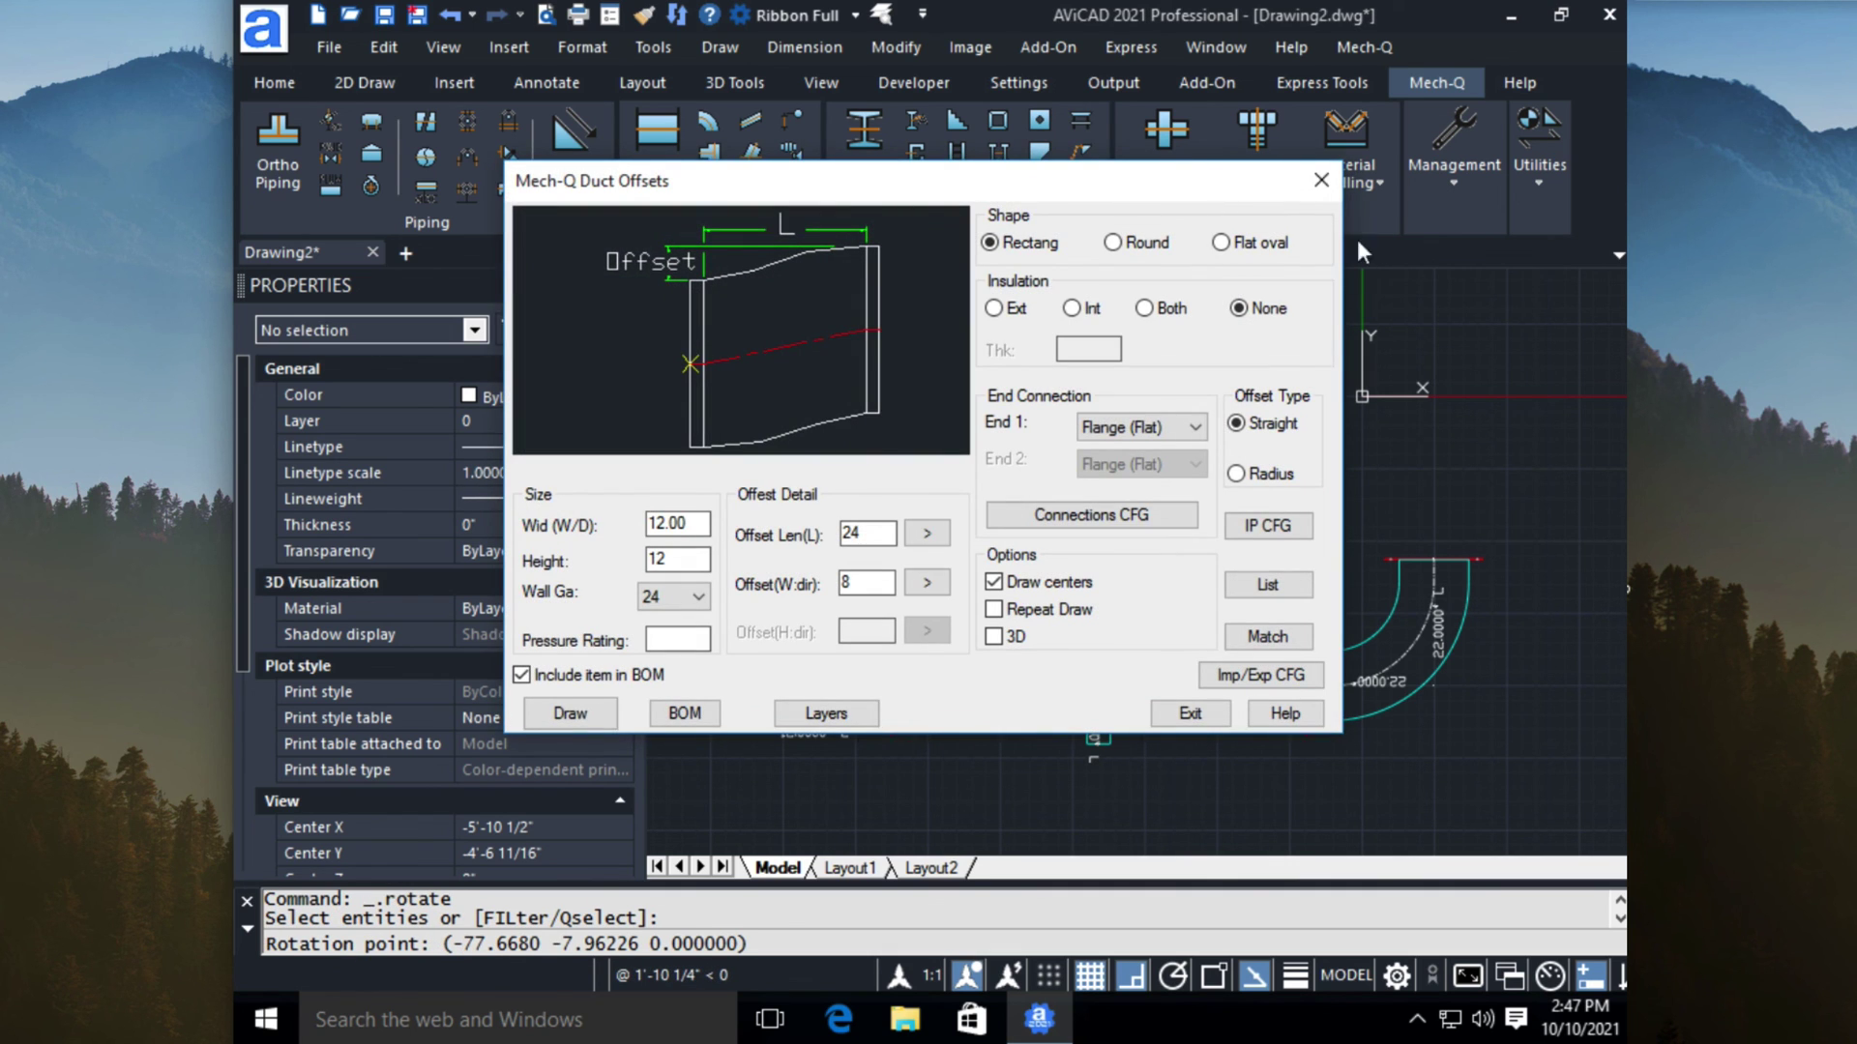
click(1321, 180)
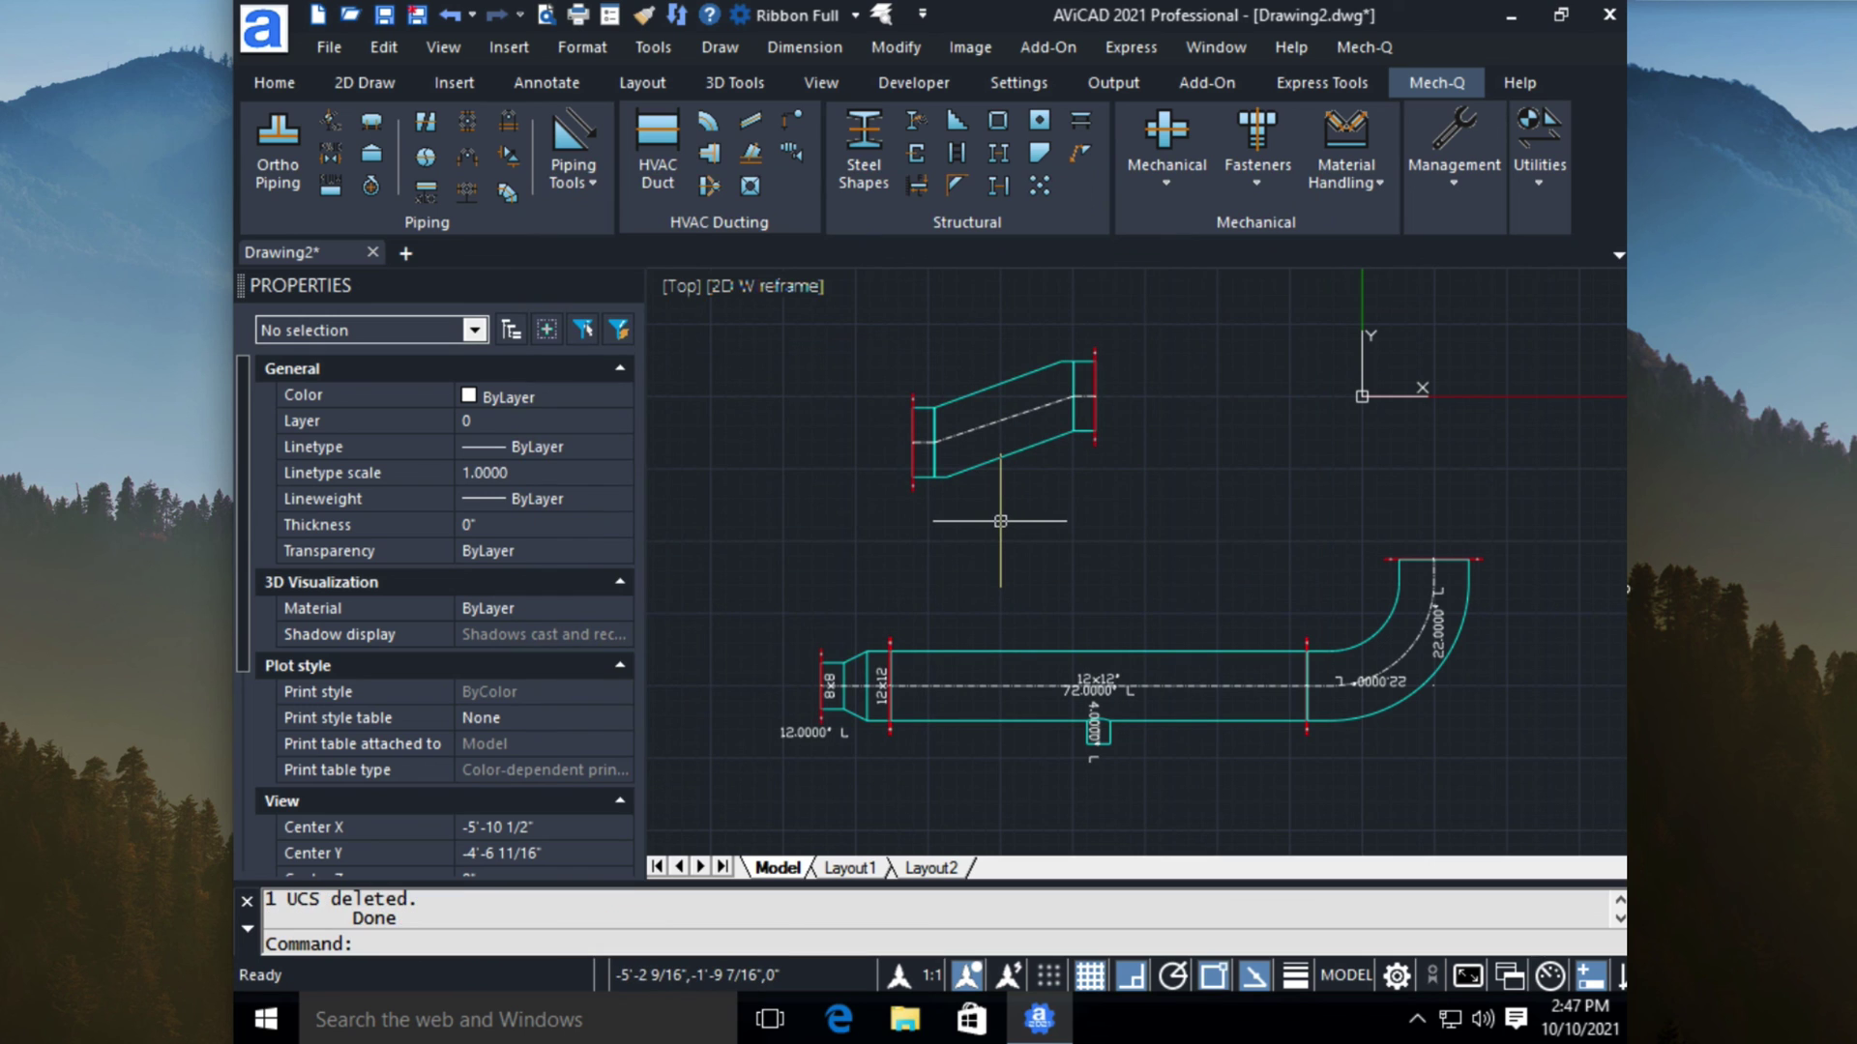
scroll(1000, 521, up, 4)
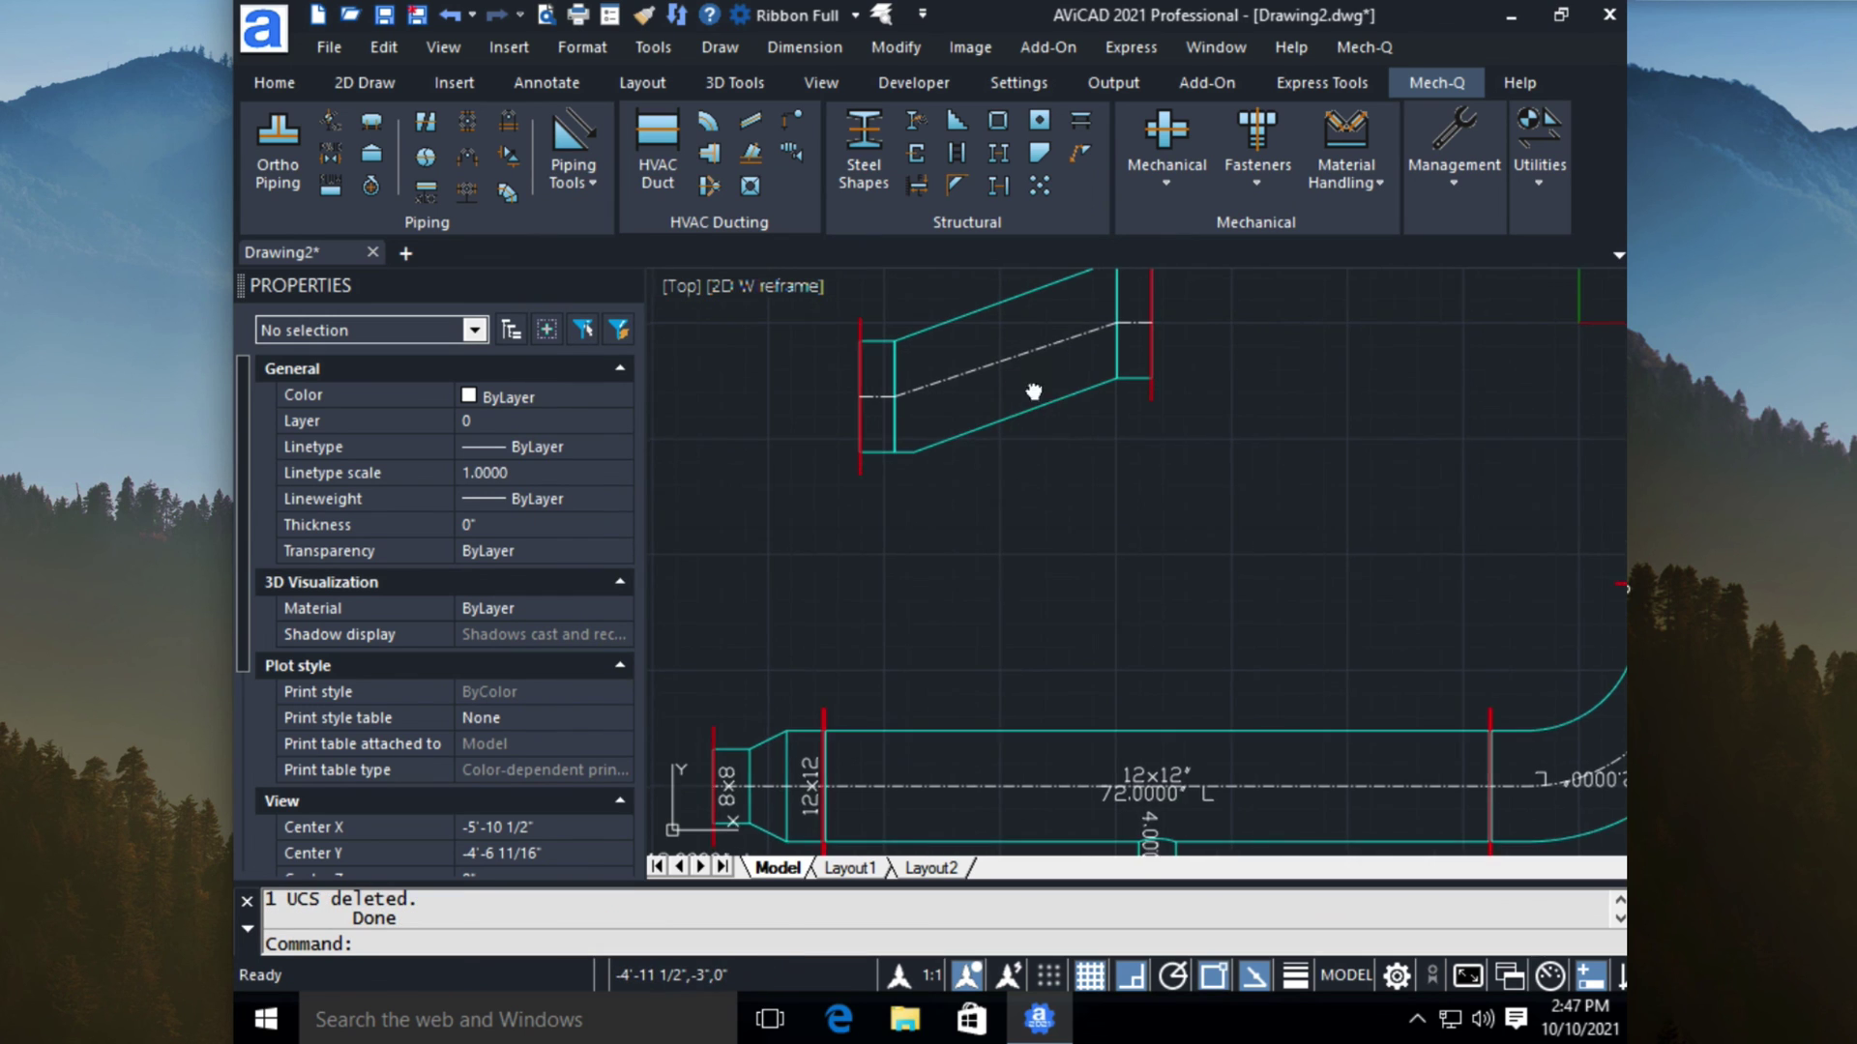
middle_drag(1033, 392, 1009, 551)
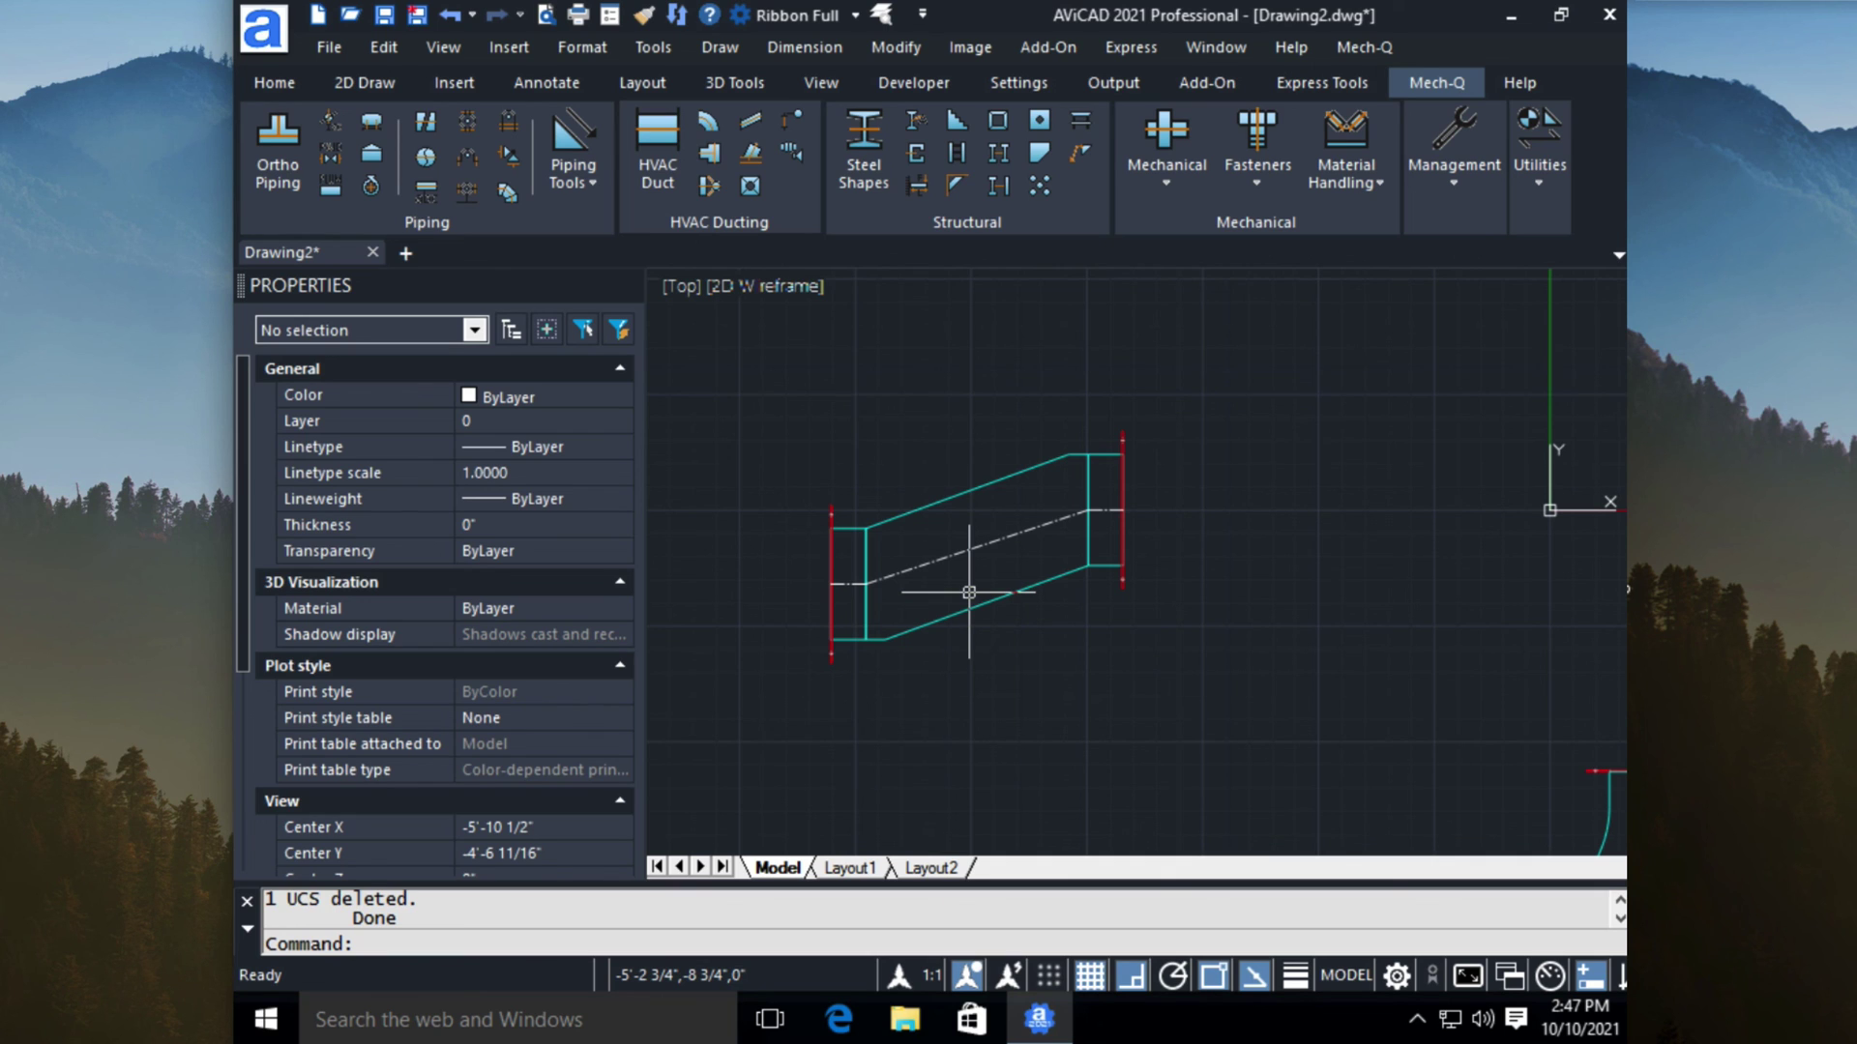
scroll(969, 592, up, 2)
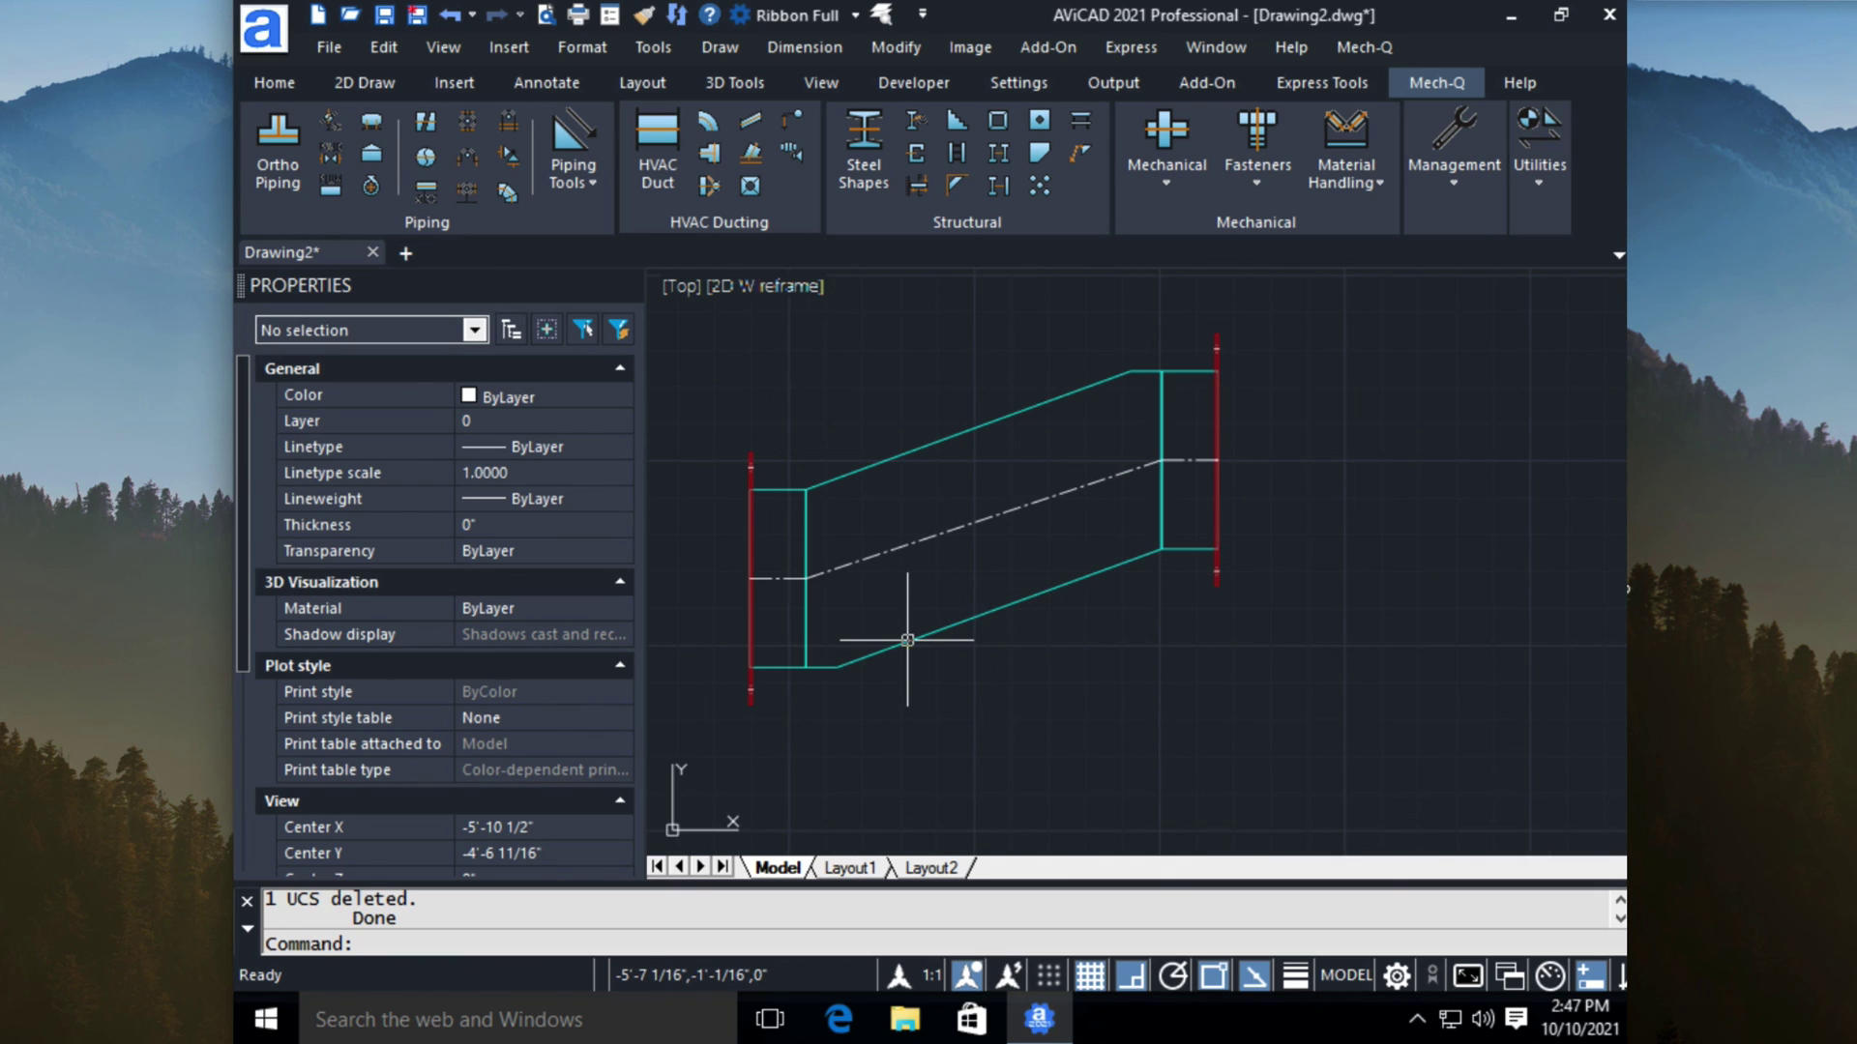